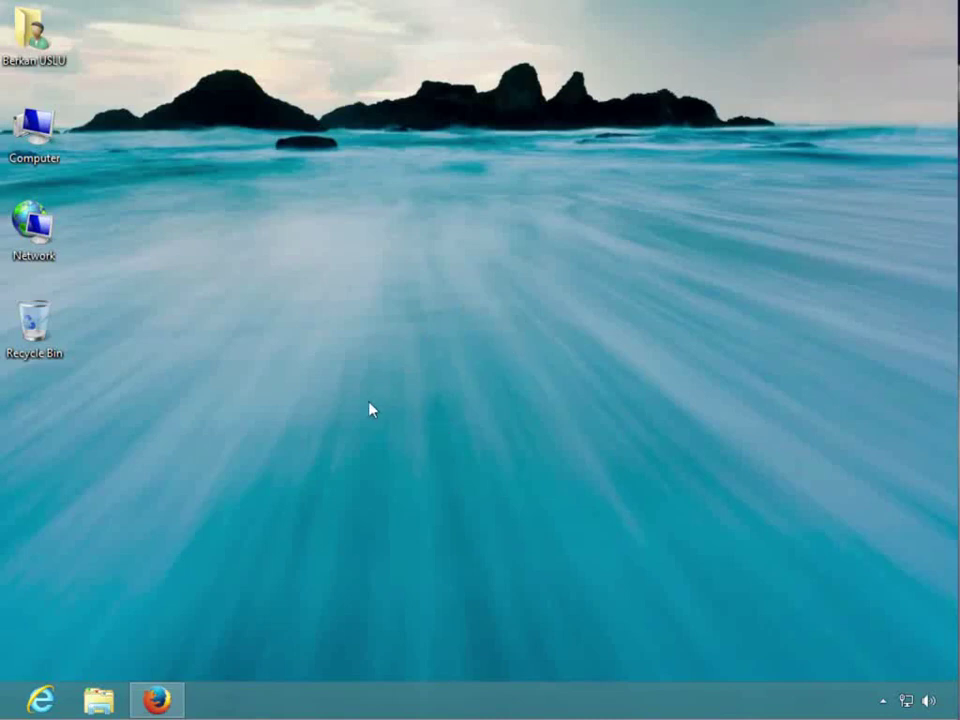
- Switch to Firefox and open the Get the SDK page from the Android Developers home page
mouse_move(175, 690)
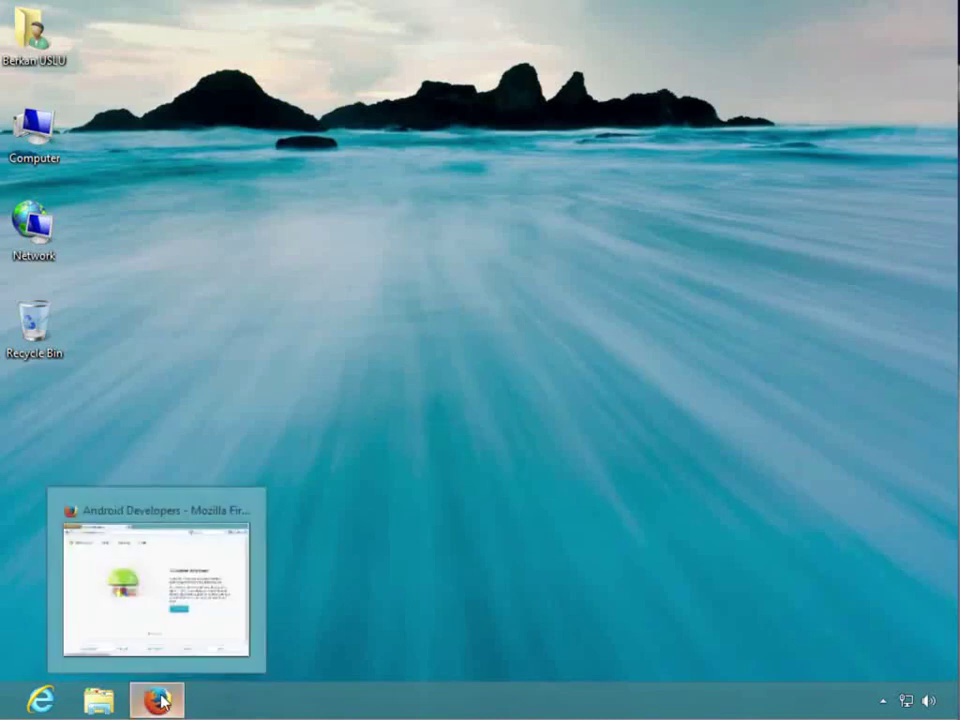
click(220, 603)
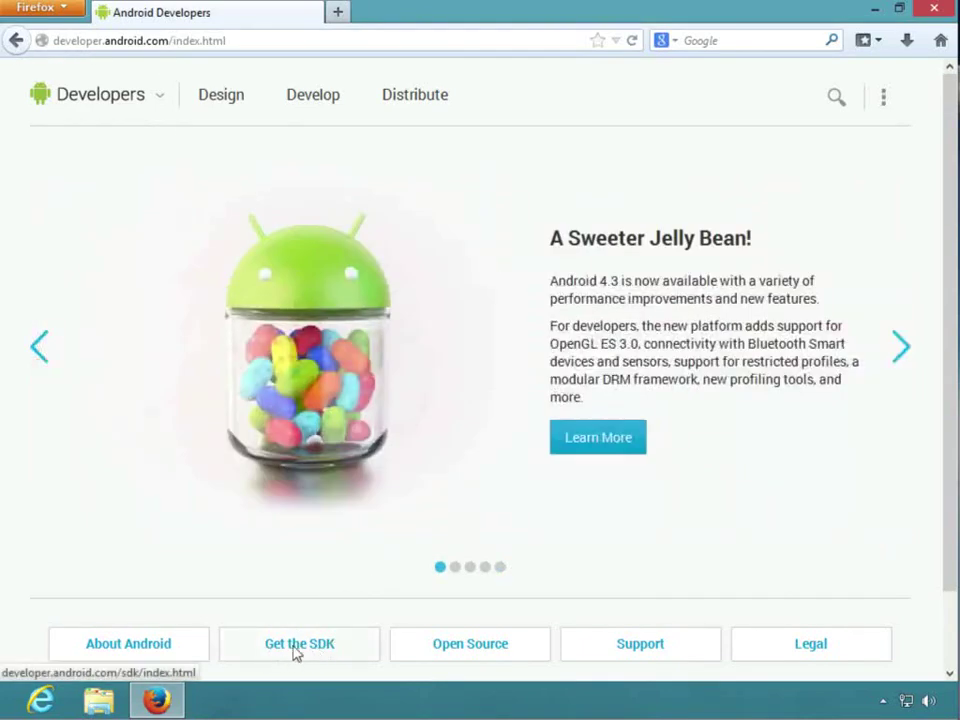
click(313, 653)
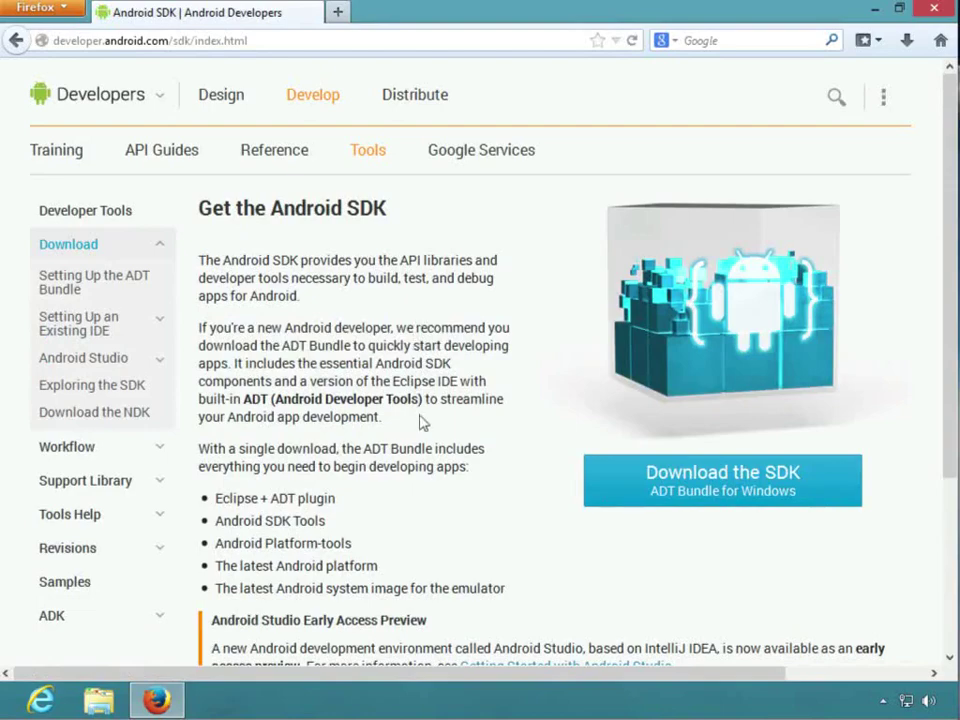
scroll(424, 460, down, 5)
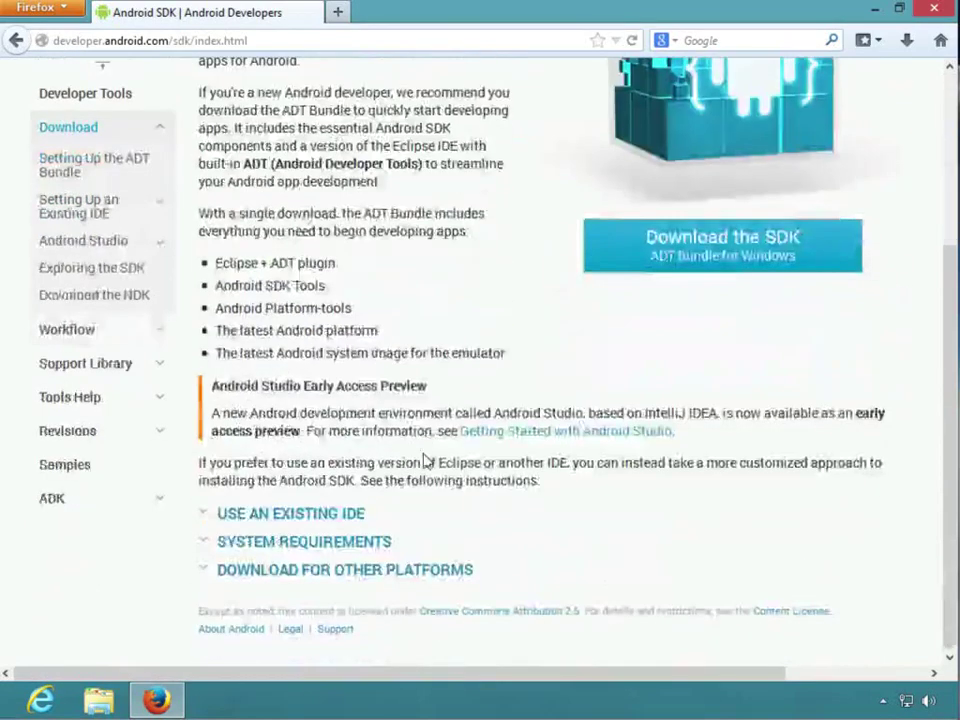
scroll(428, 461, up, 5)
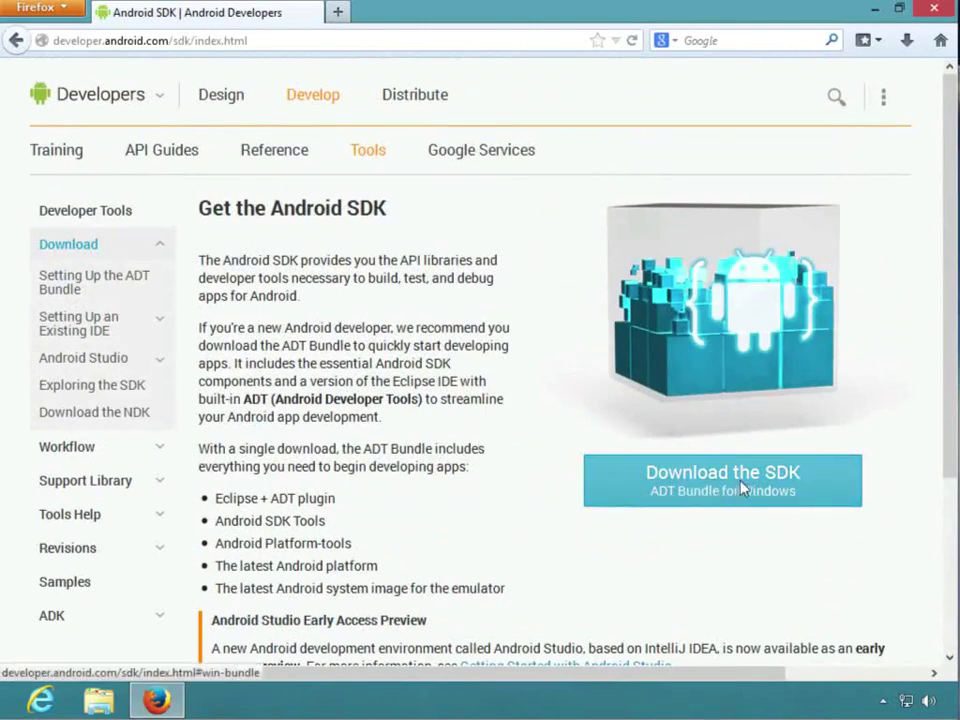
- Accept the SDK terms and request the 64-bit ADT Bundle for Windows, cancelling the file save
click(690, 495)
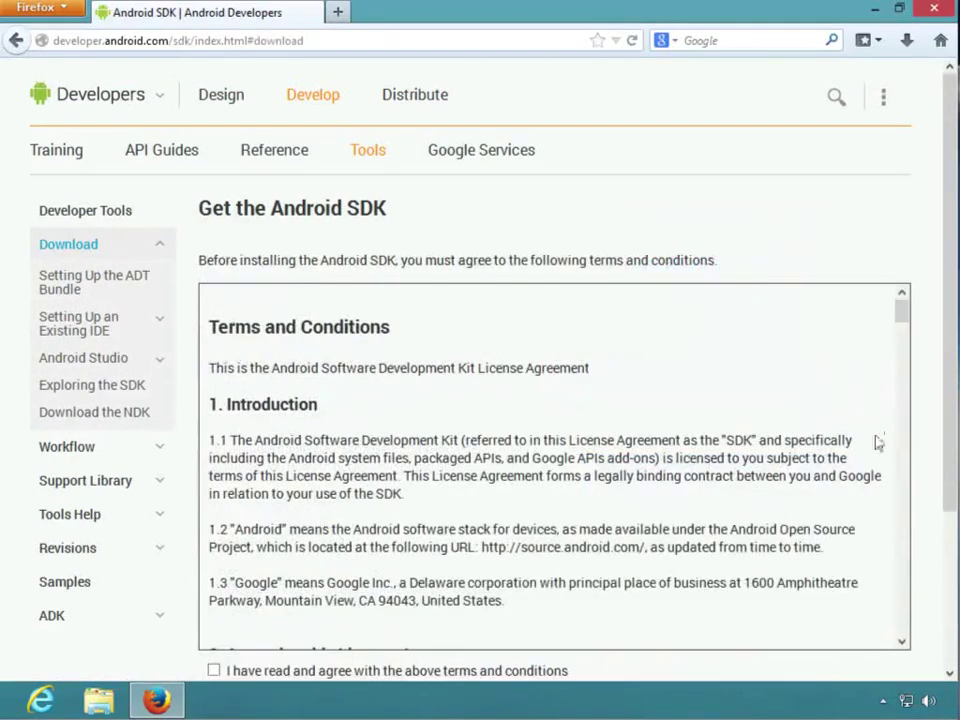
drag(949, 373, 948, 470)
scroll(800, 478, down, 1)
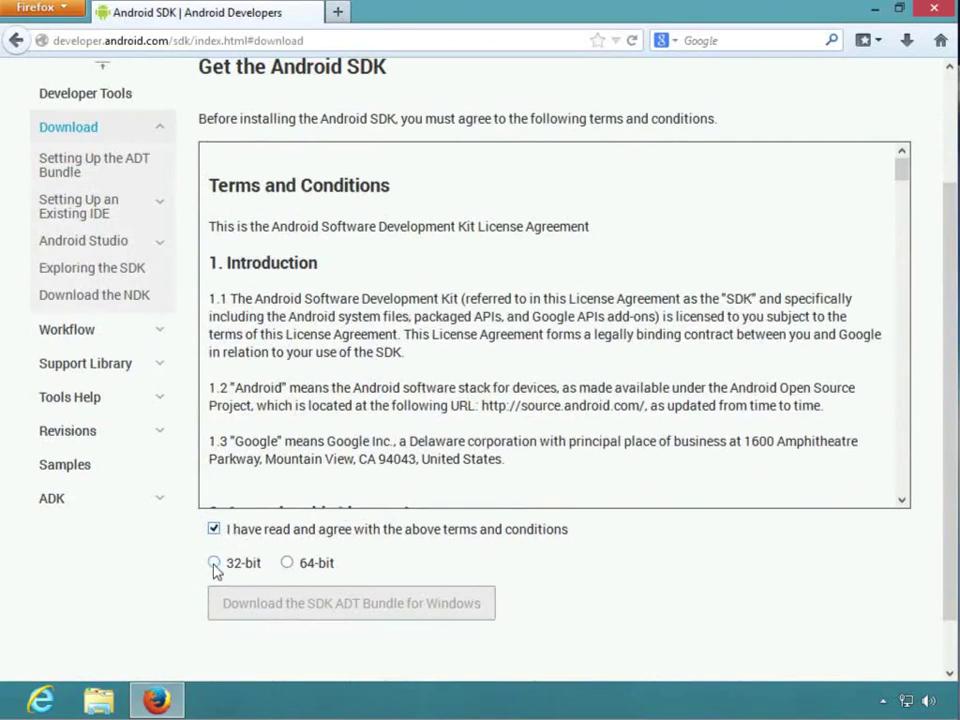
click(288, 564)
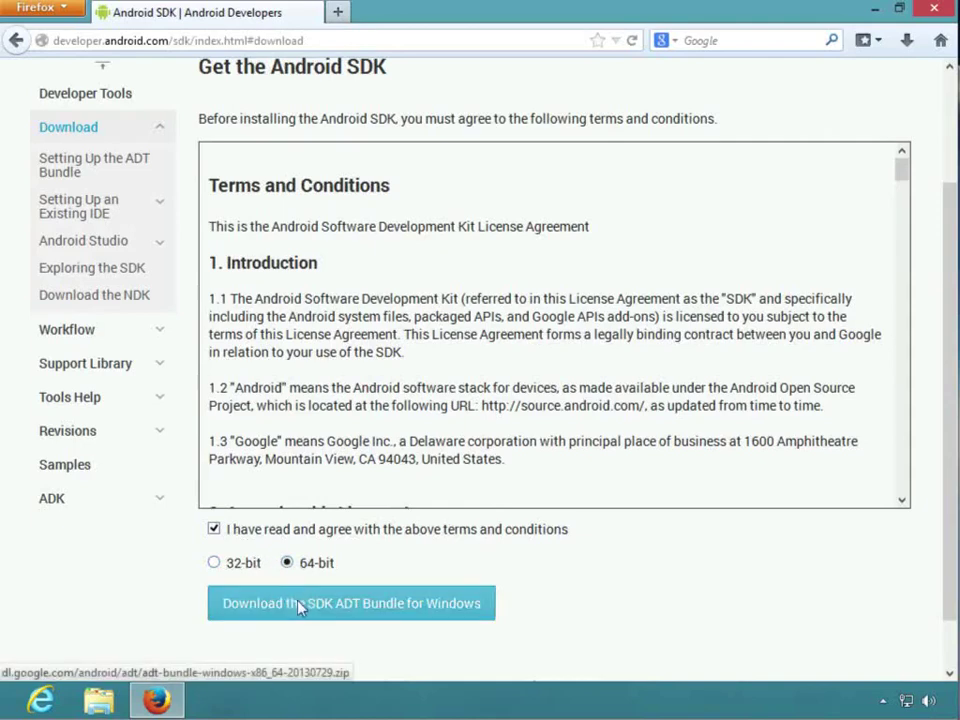
click(323, 603)
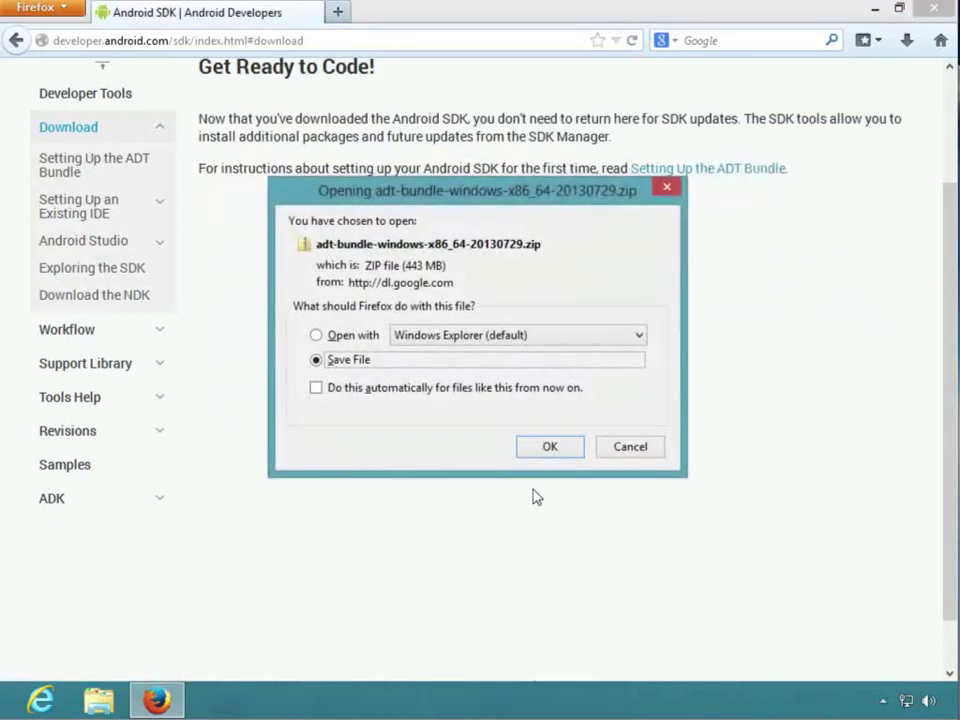
click(624, 448)
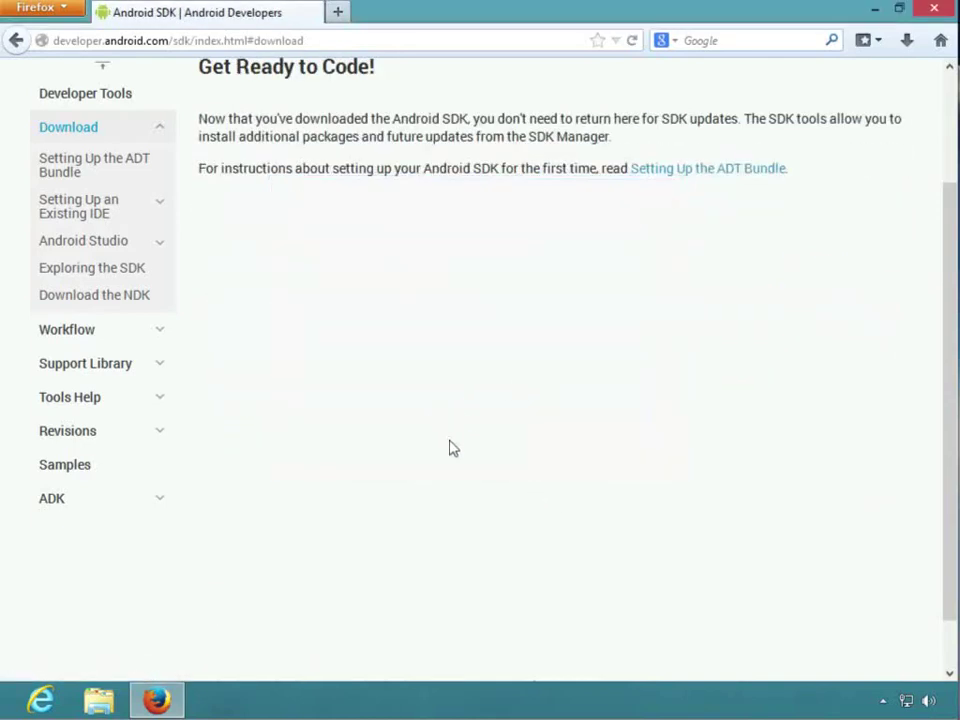
- Return to the Android SDK download overview and read the ADT Bundle recommendation and its description
scroll(472, 461, up, 2)
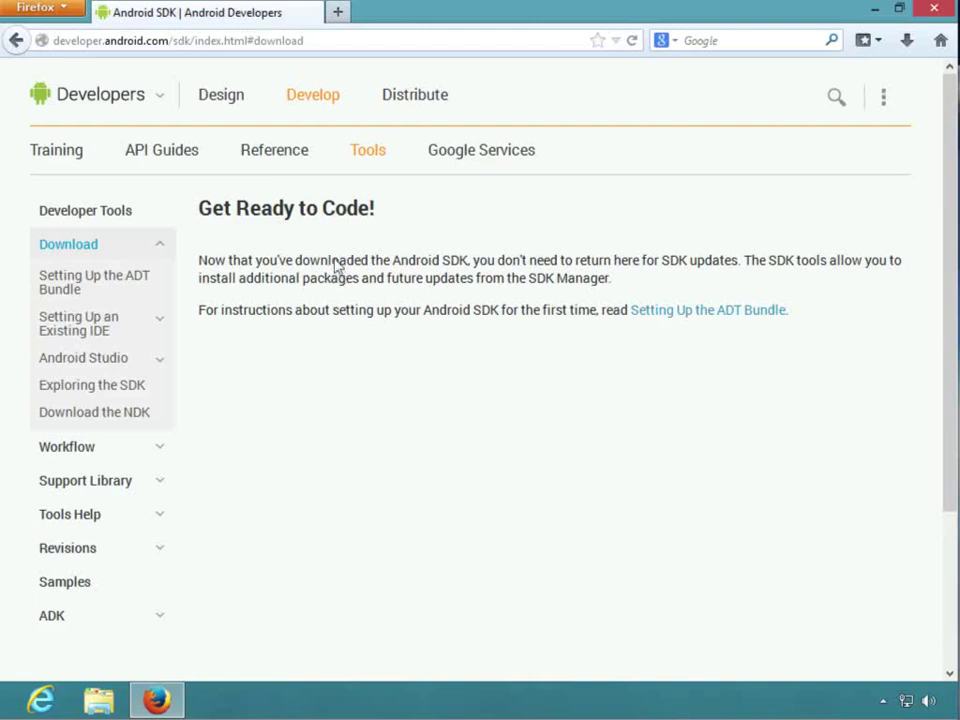
click(94, 248)
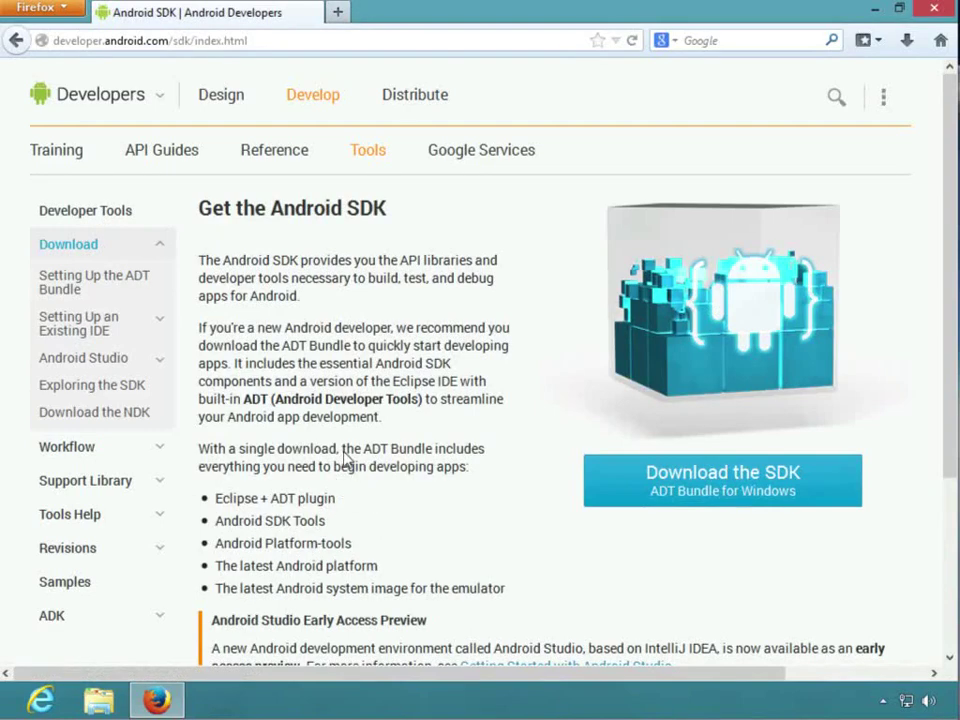
drag(360, 456, 441, 466)
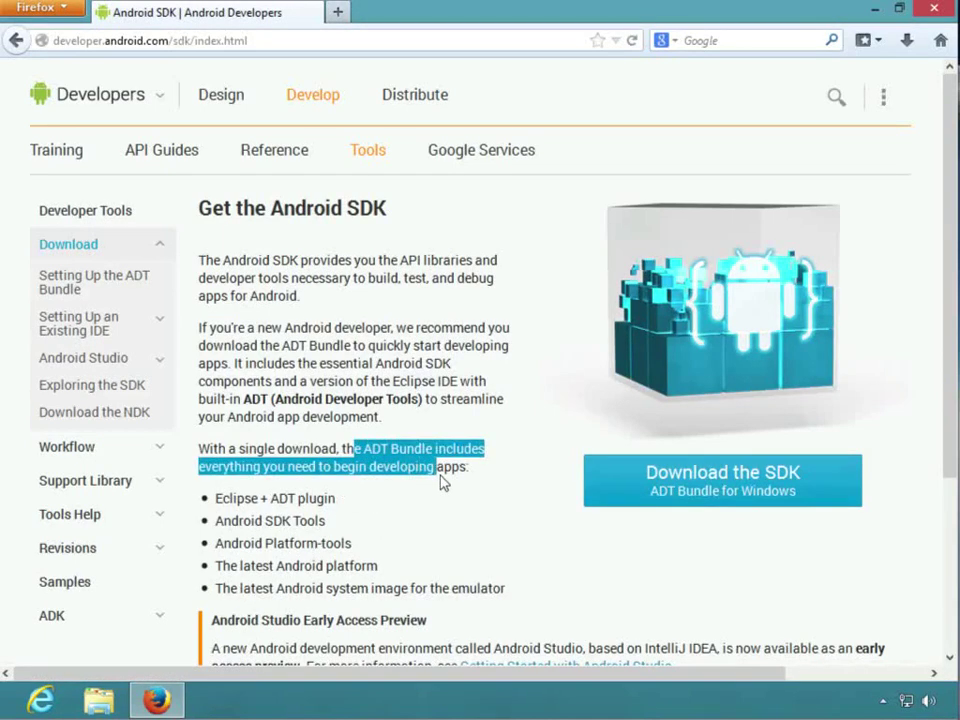
click(443, 480)
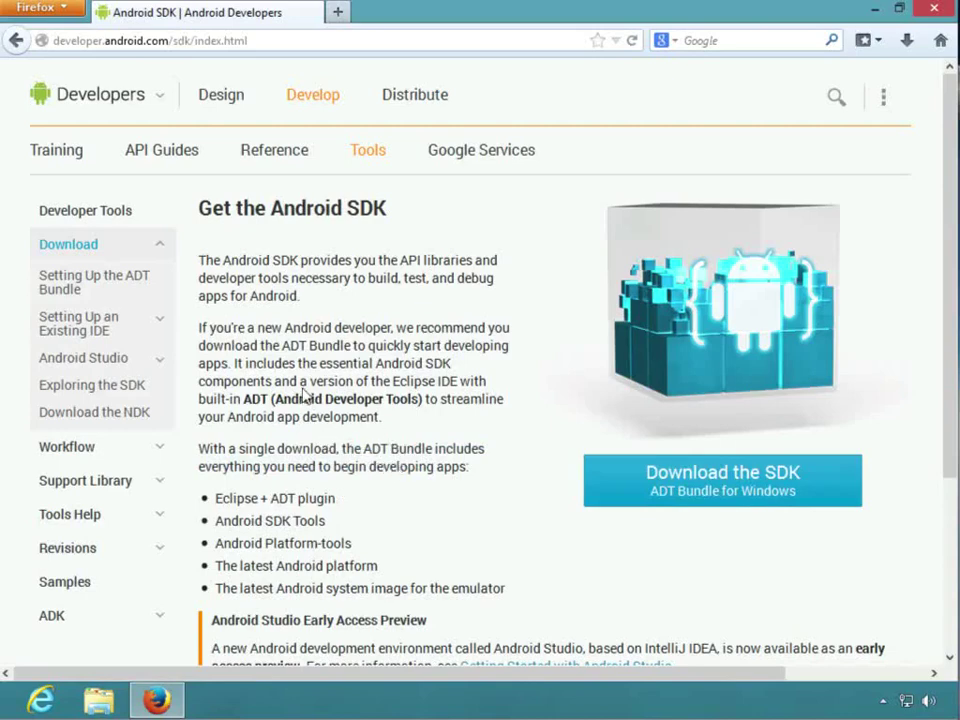
drag(320, 328, 343, 344)
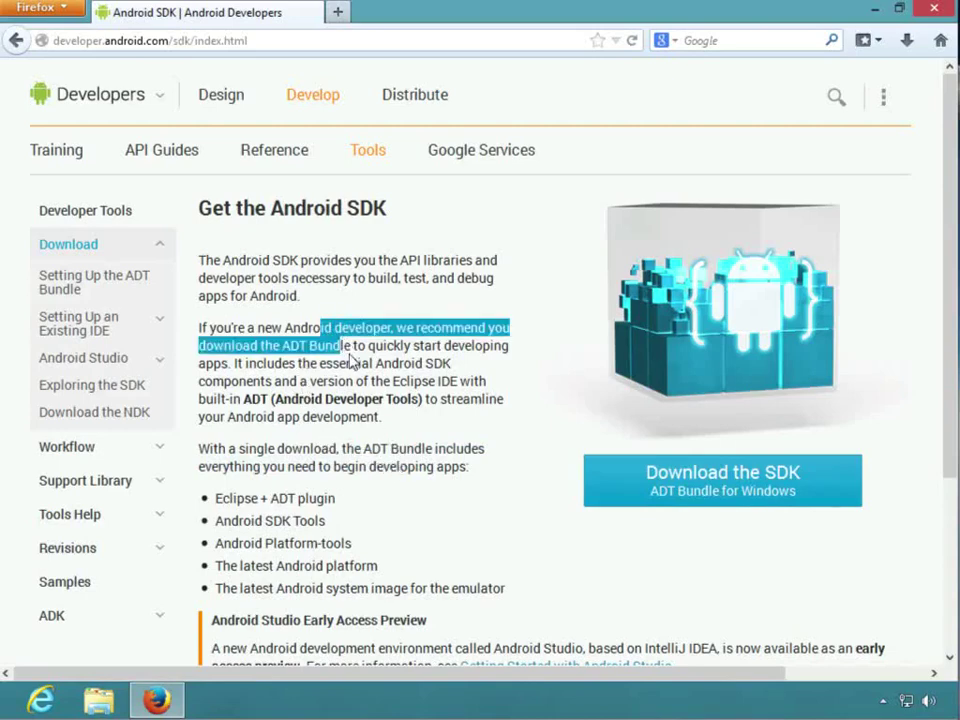
click(350, 362)
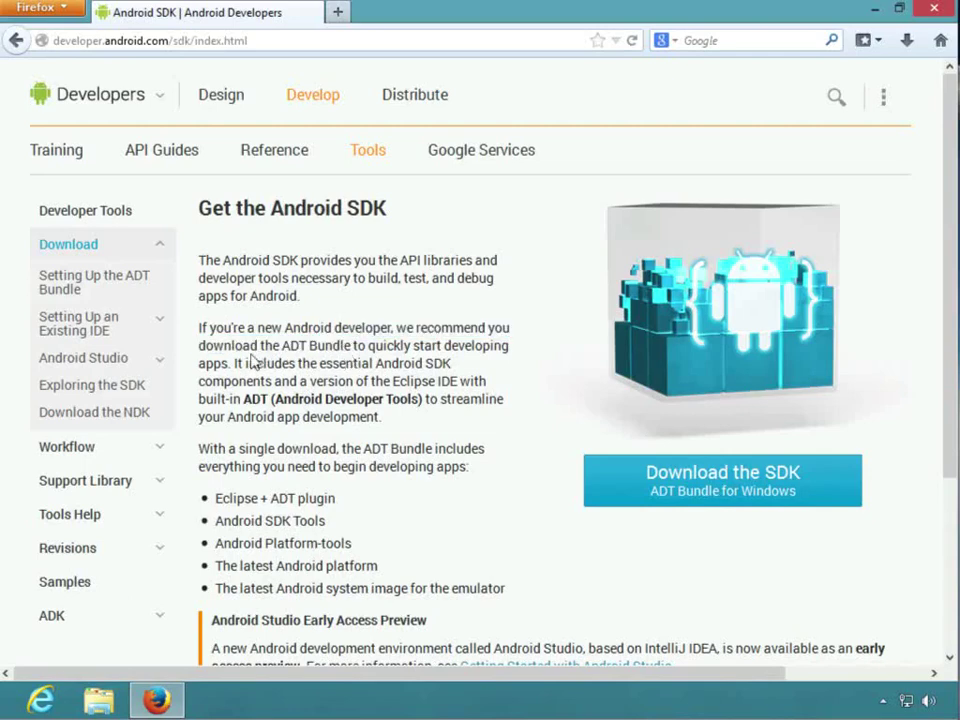
- Open the Android Studio page and examine its introduction, IntelliJ IDEA basis, feature list and update notes
click(114, 360)
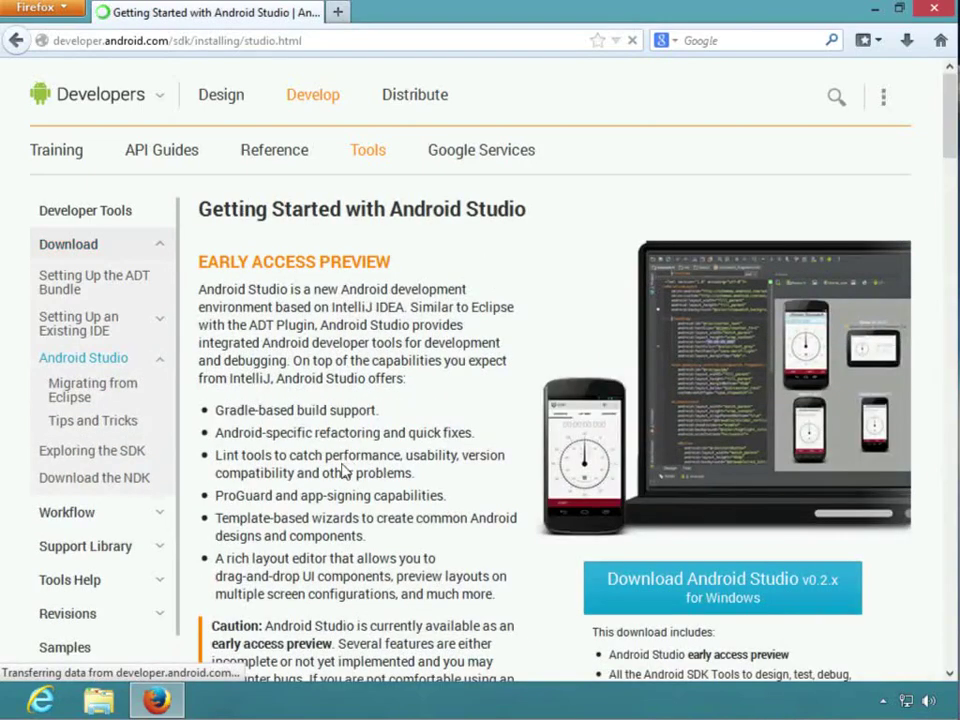
scroll(343, 470, down, 3)
scroll(343, 470, up, 3)
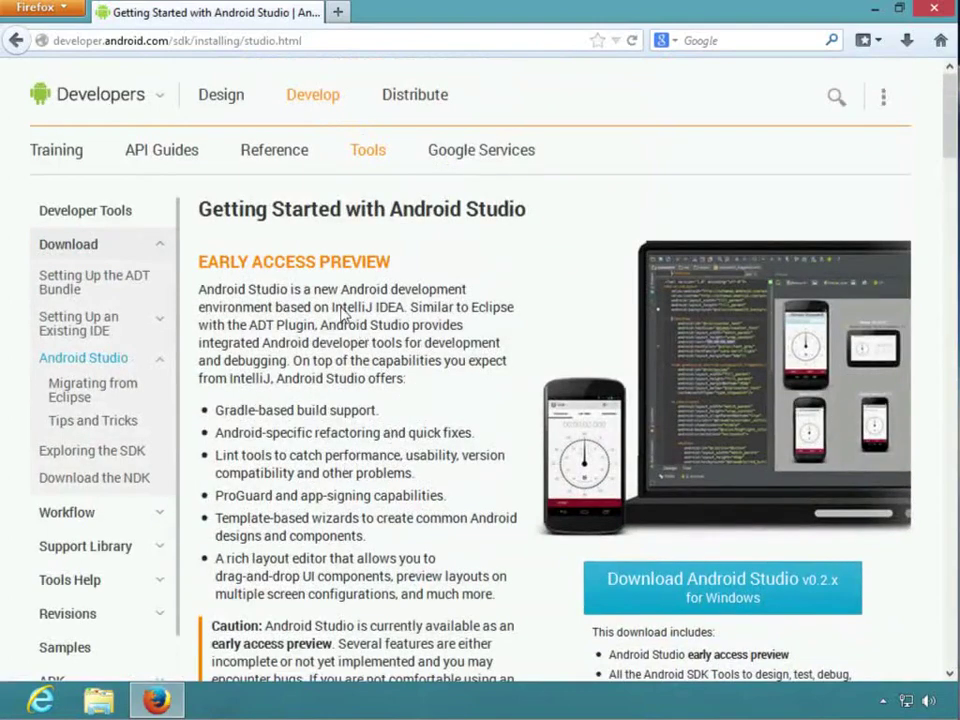
drag(332, 311, 385, 321)
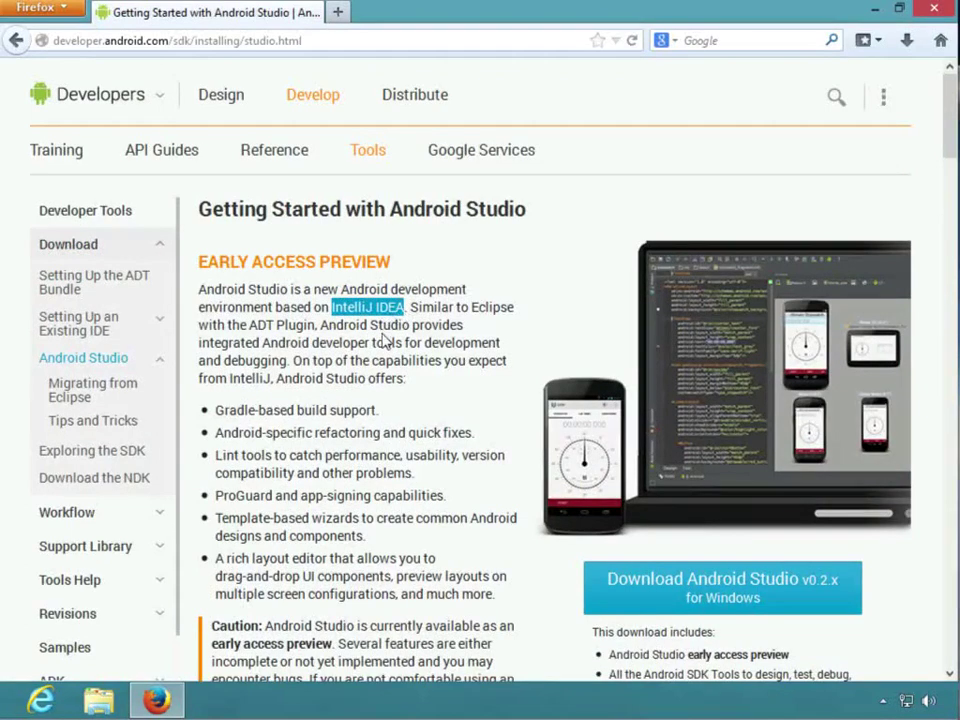
drag(237, 411, 372, 417)
click(372, 417)
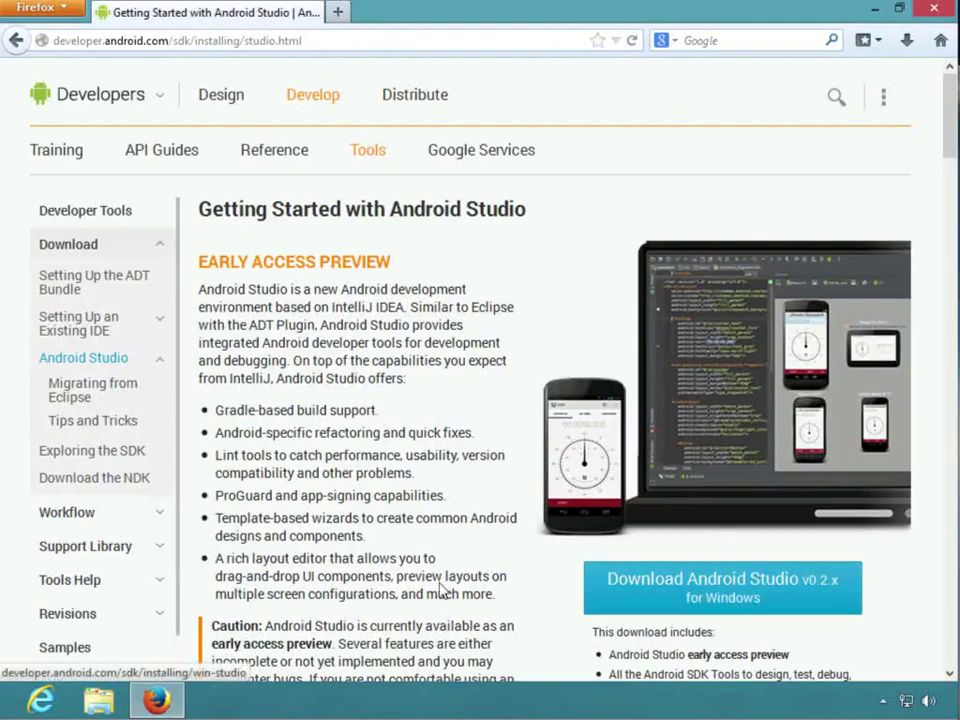
scroll(450, 578, down, 4)
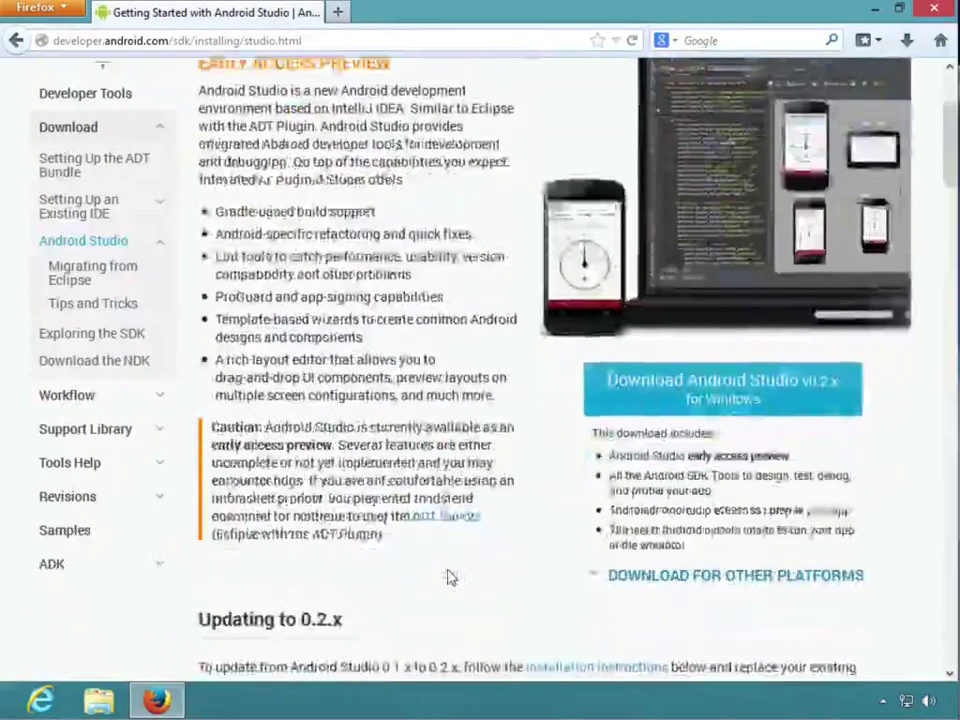
scroll(450, 578, up, 4)
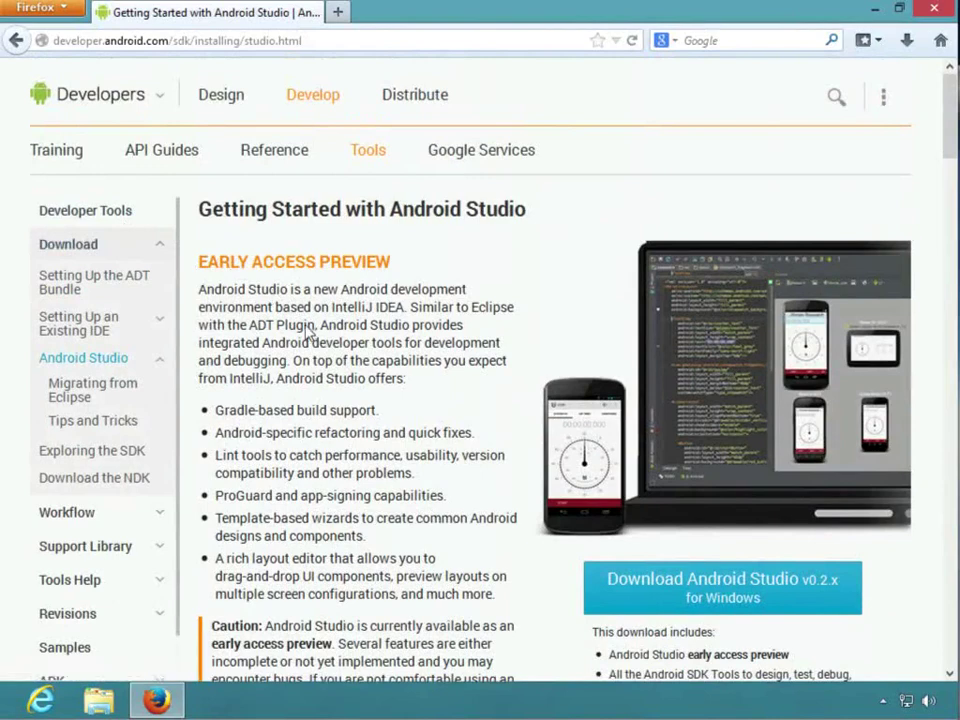
drag(303, 289, 407, 383)
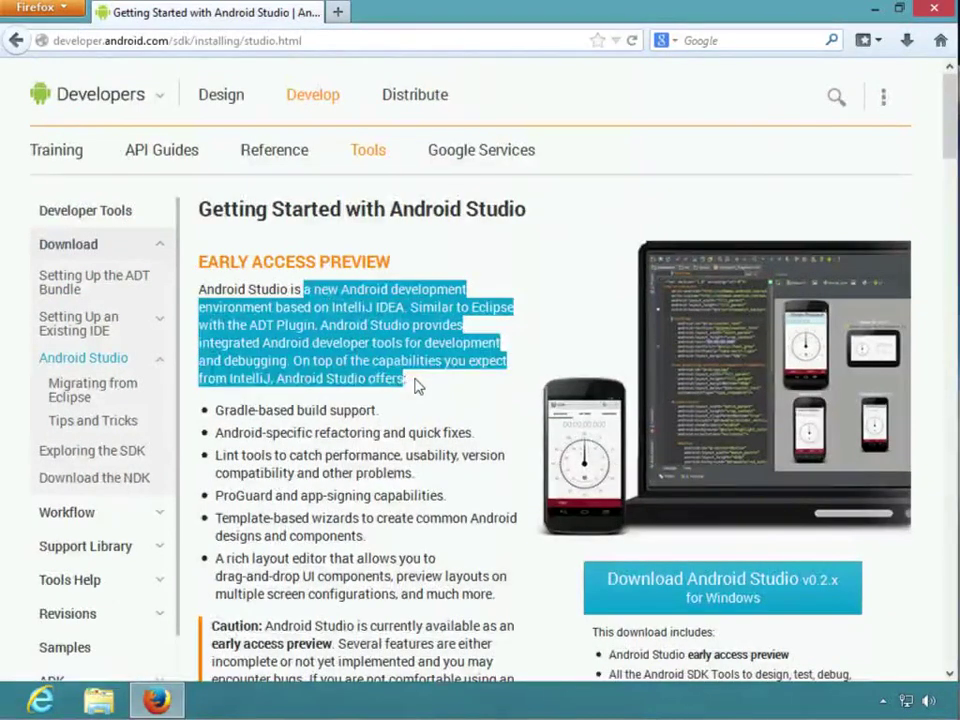
click(417, 386)
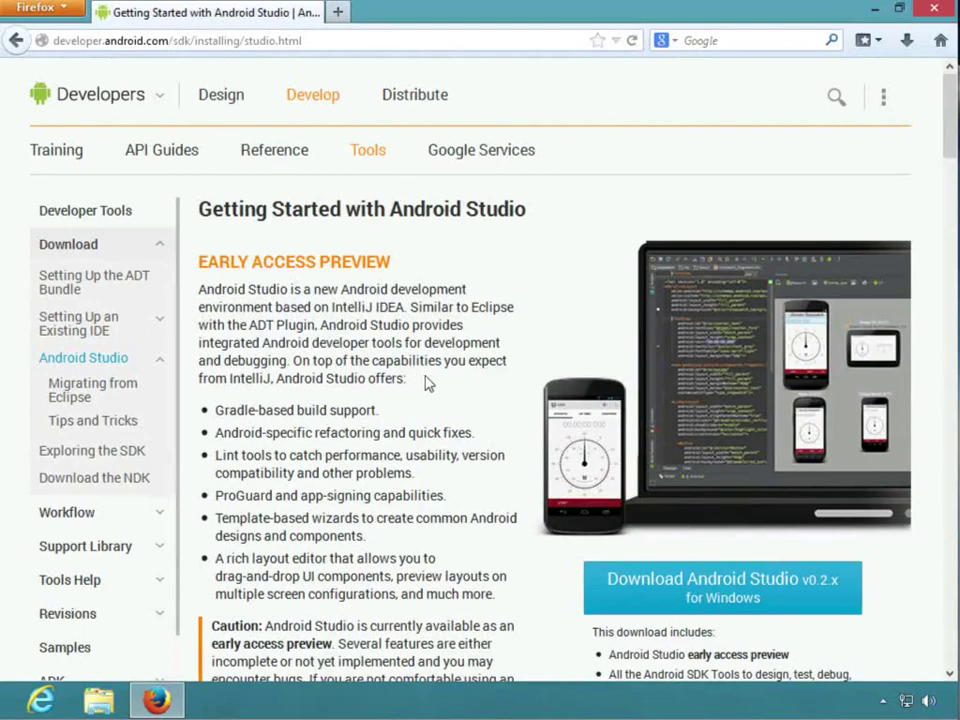
scroll(378, 420, down, 5)
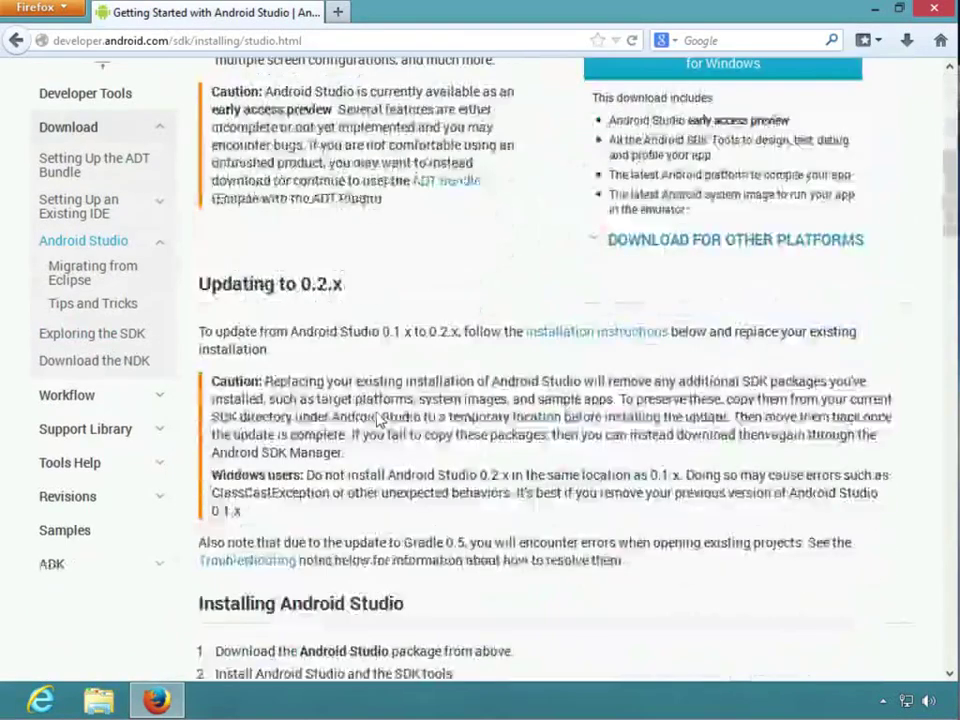
scroll(378, 420, up, 5)
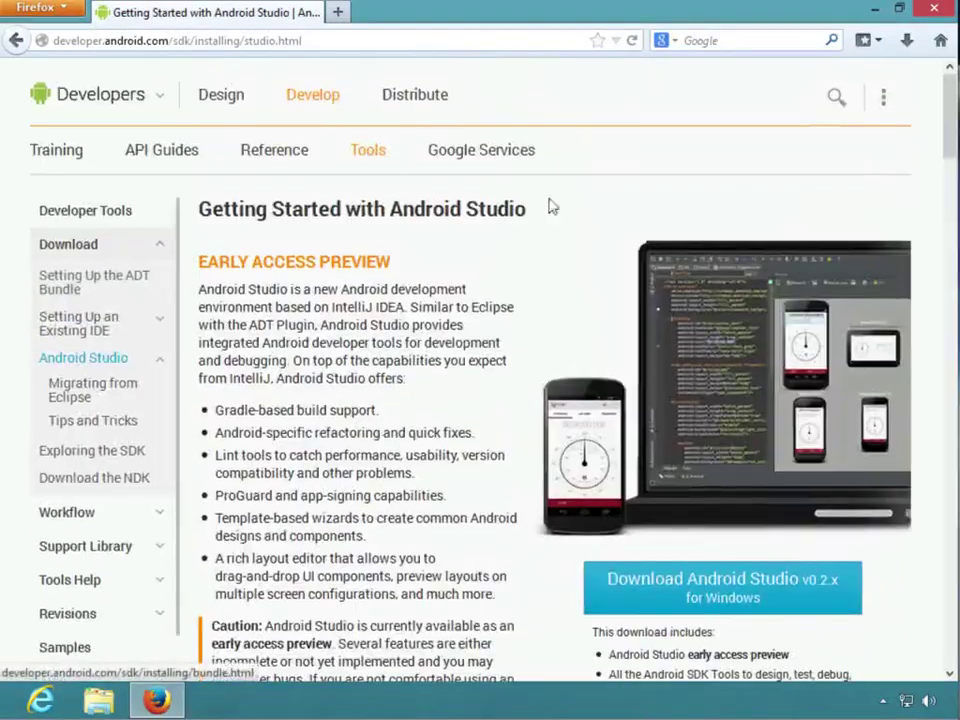
- Minimize Firefox and open the Downloads folder in File Explorer with the ribbon collapsed
click(872, 10)
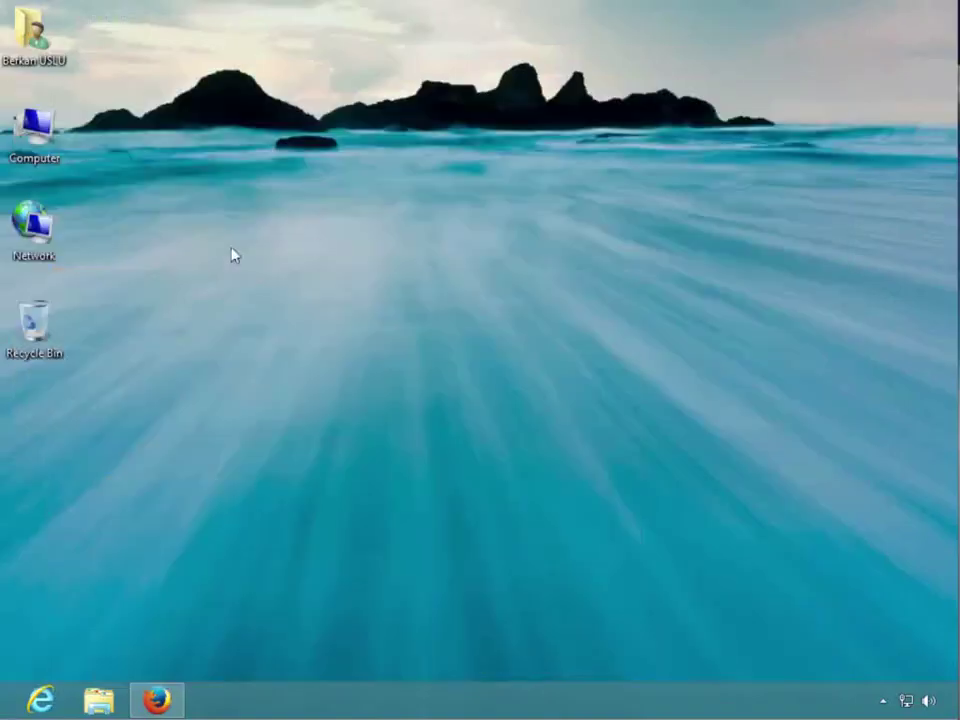
double_click(27, 60)
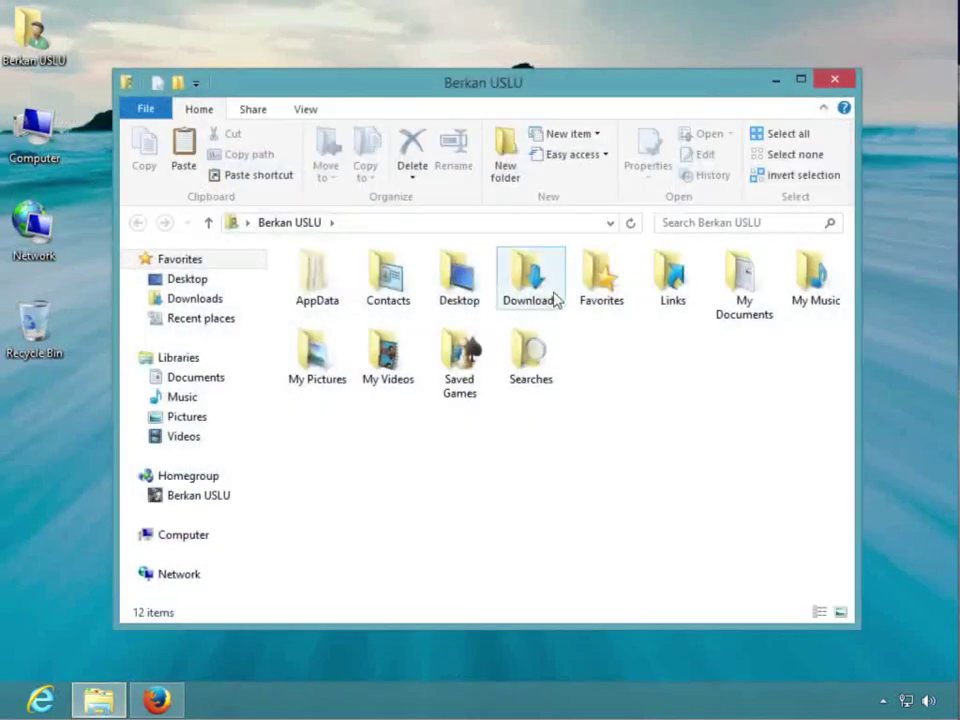
double_click(541, 290)
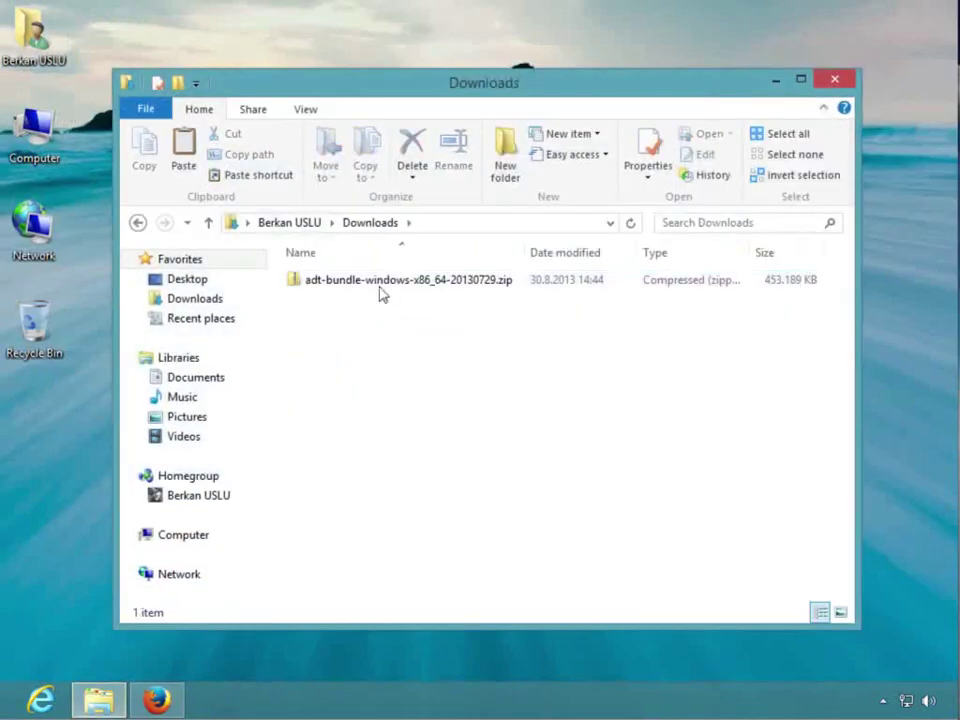
click(824, 108)
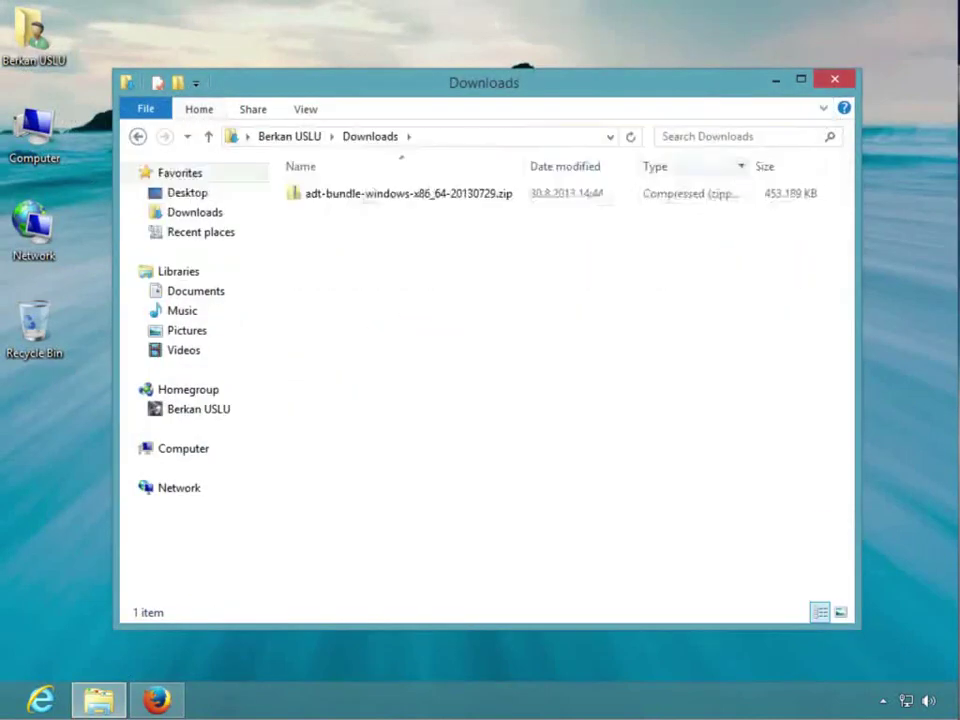
- Extract adt-bundle-windows-x86_64-20130729.zip into a folder of the same name and open the nested bundle folder
right_click(385, 199)
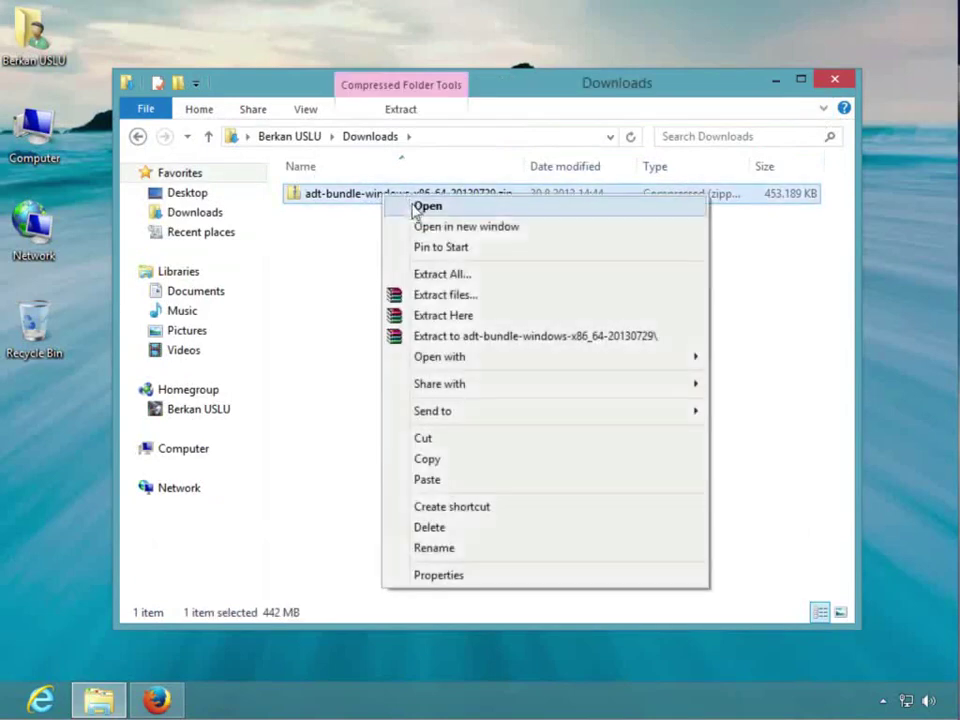
click(484, 338)
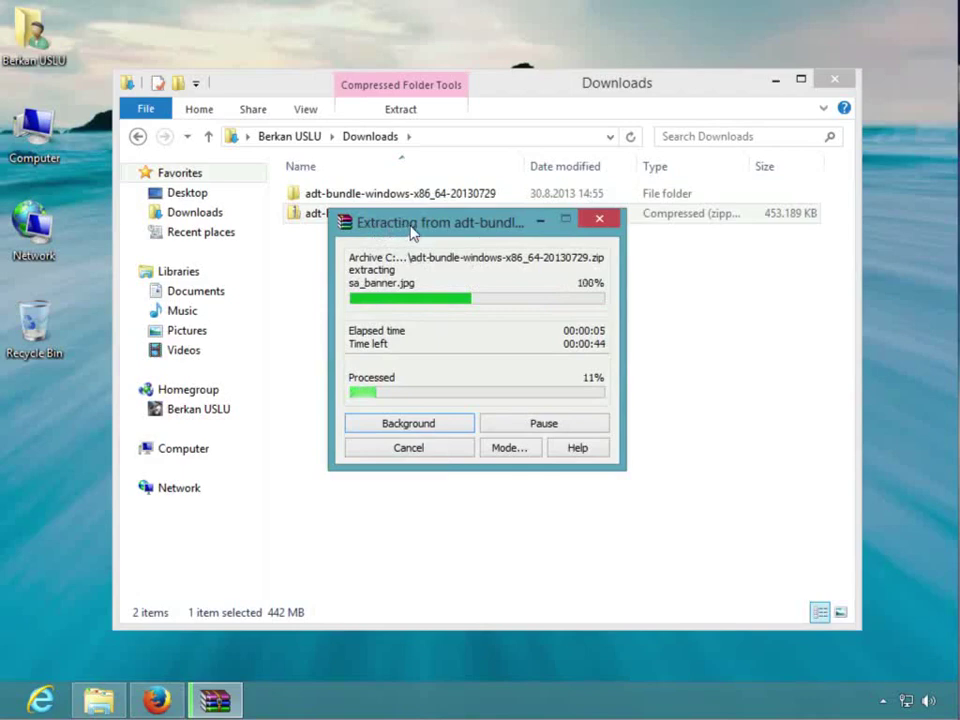
drag(411, 234, 495, 290)
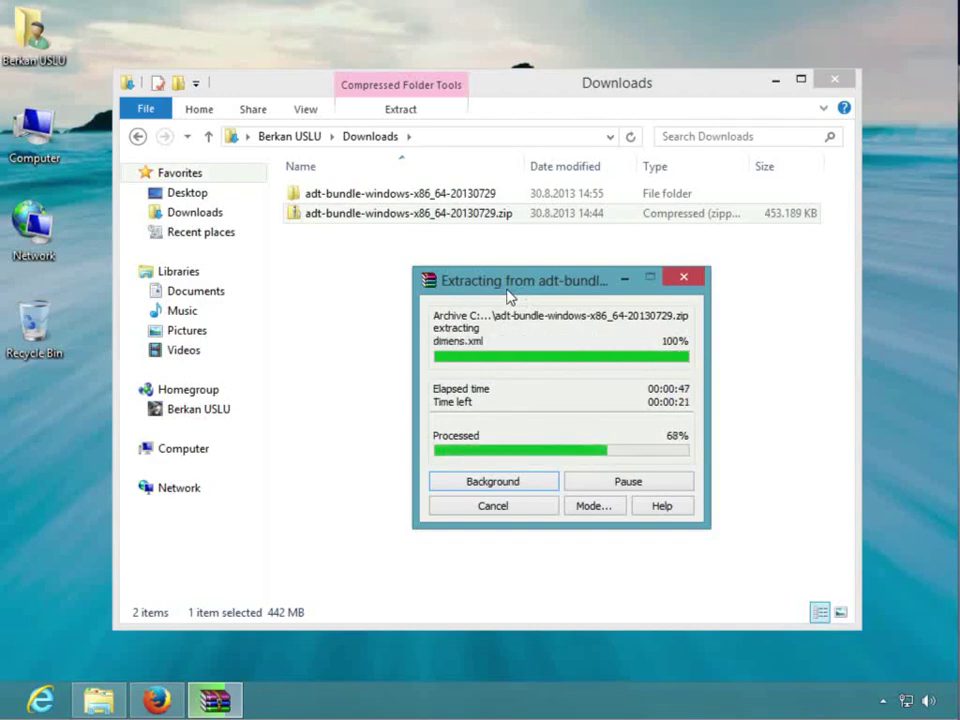
drag(510, 296, 603, 300)
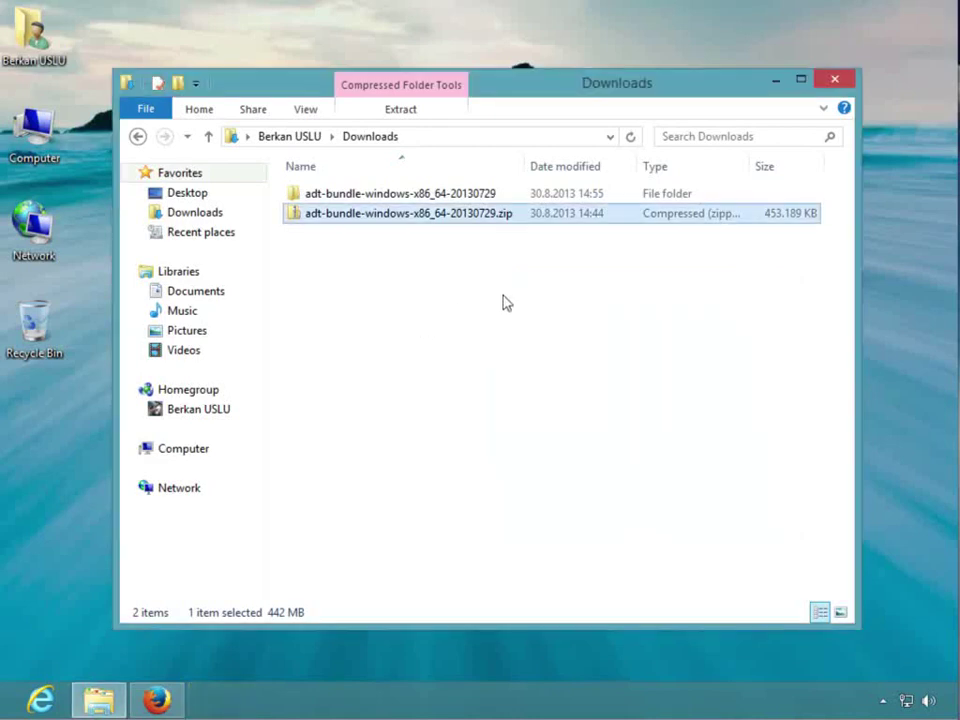
double_click(387, 200)
double_click(383, 201)
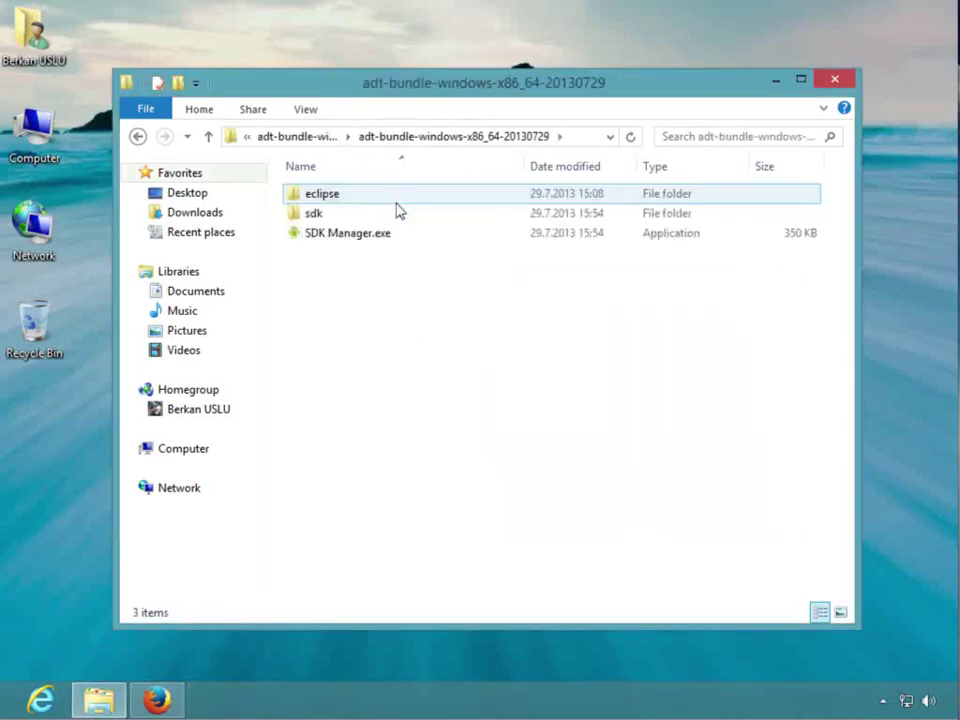
- Look through the contents of the eclipse and sdk folders in the extracted ADT bundle
double_click(344, 202)
click(138, 136)
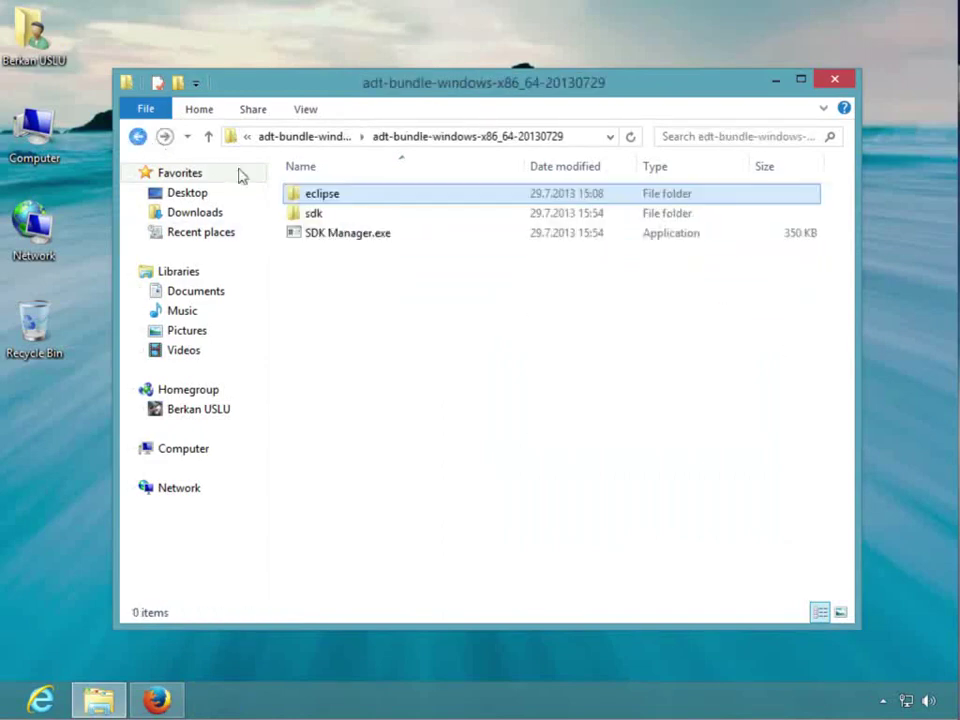
double_click(322, 215)
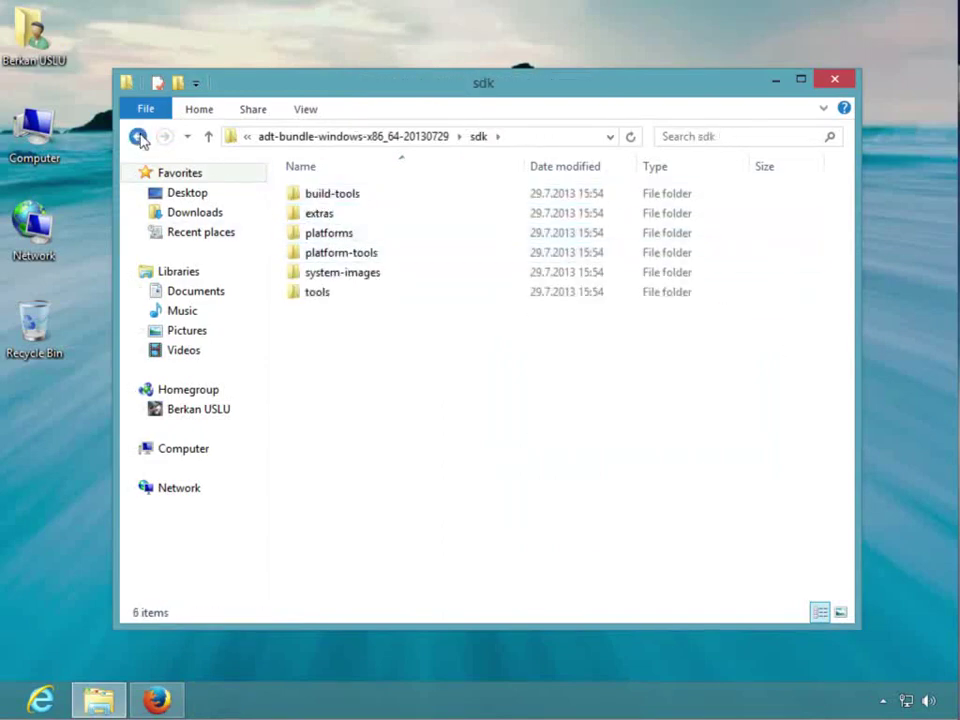
click(138, 136)
click(138, 136)
right_click(343, 193)
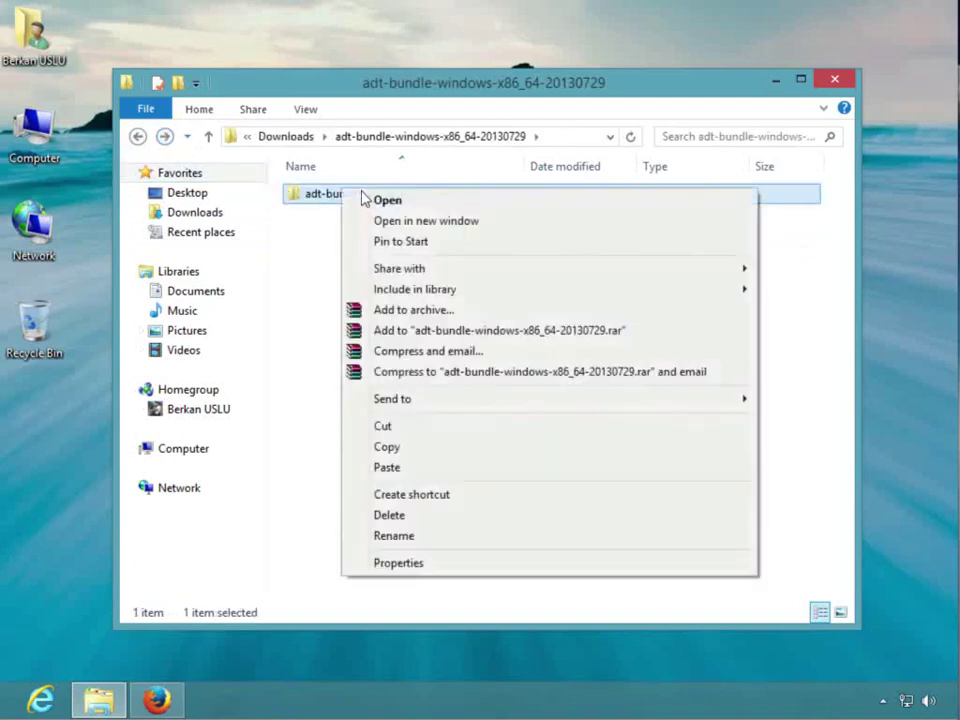
click(431, 450)
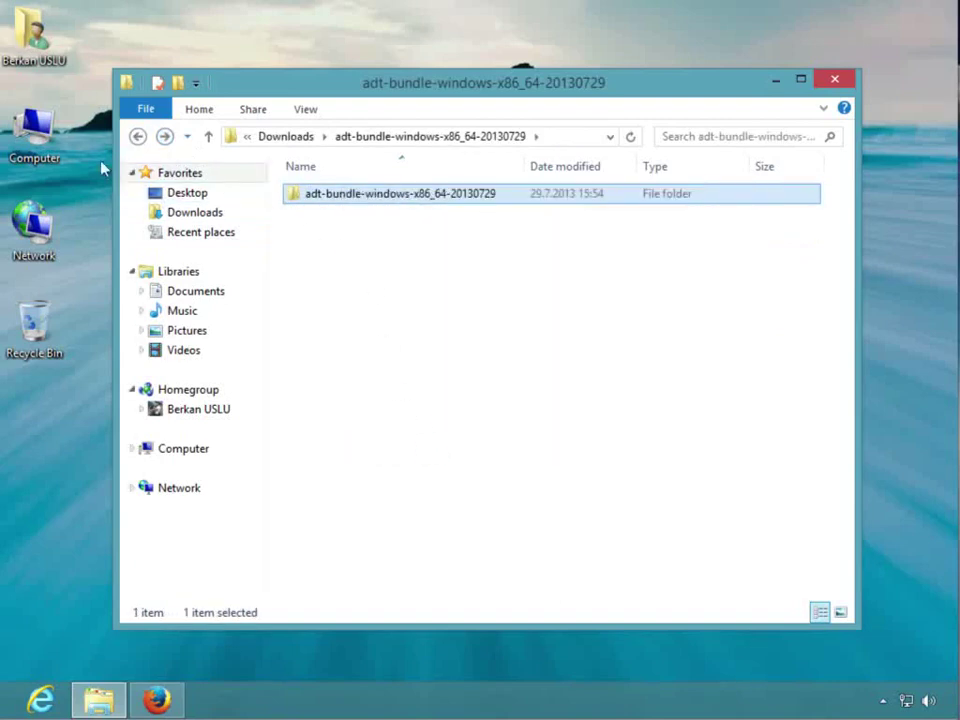
double_click(34, 130)
click(448, 246)
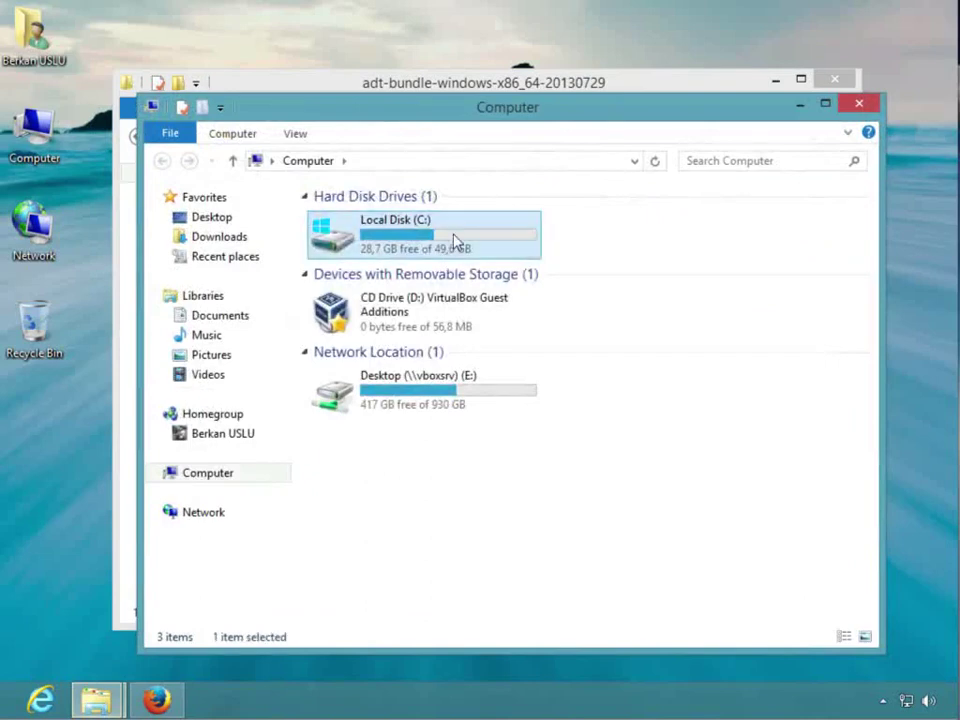
double_click(455, 240)
right_click(407, 377)
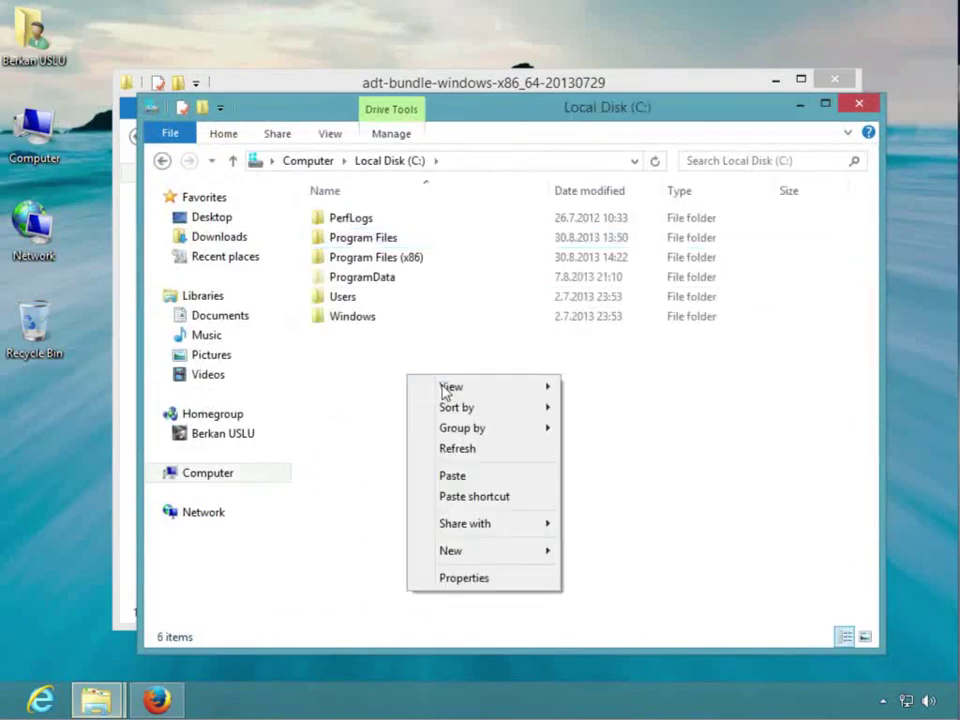
click(476, 476)
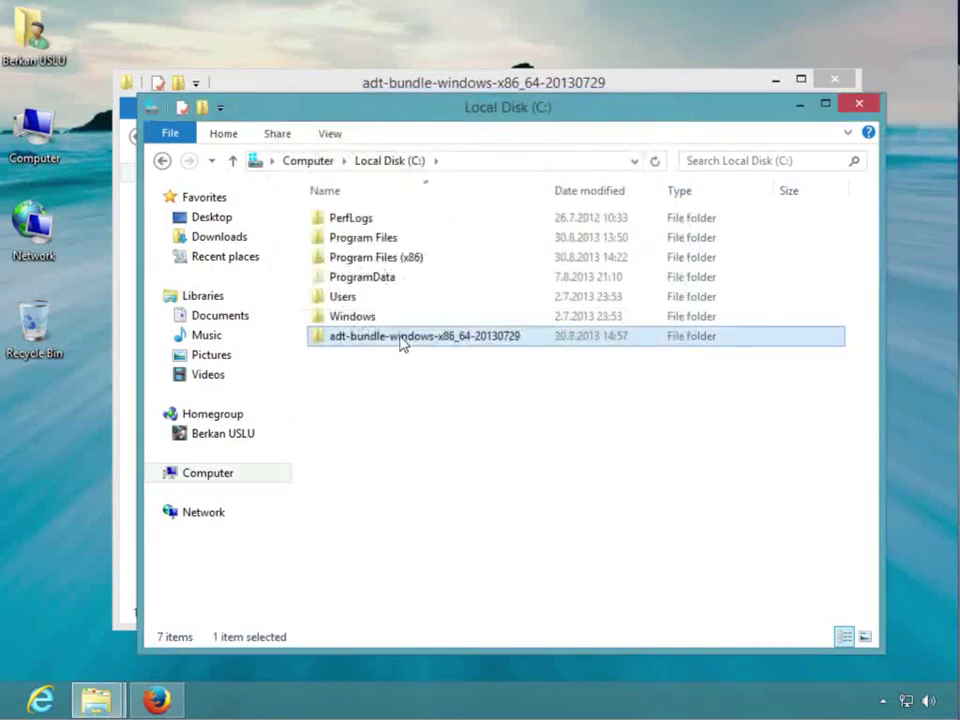
- Try to run eclipse.exe as administrator from the bundle's eclipse folder on drive C: and allow it to make changes
double_click(402, 338)
double_click(366, 220)
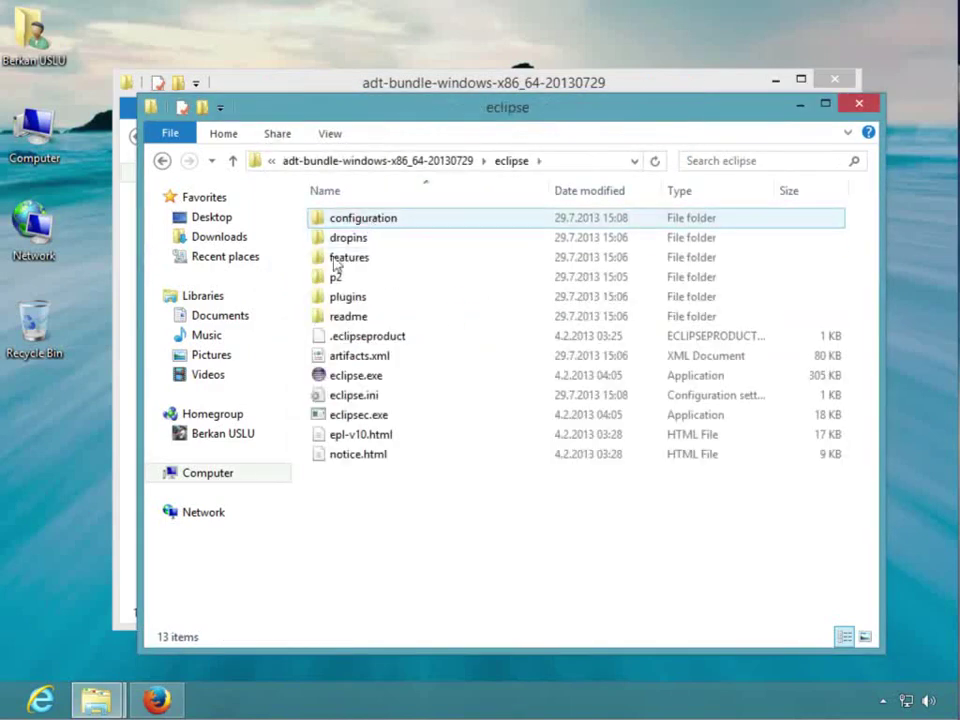
click(372, 377)
right_click(372, 377)
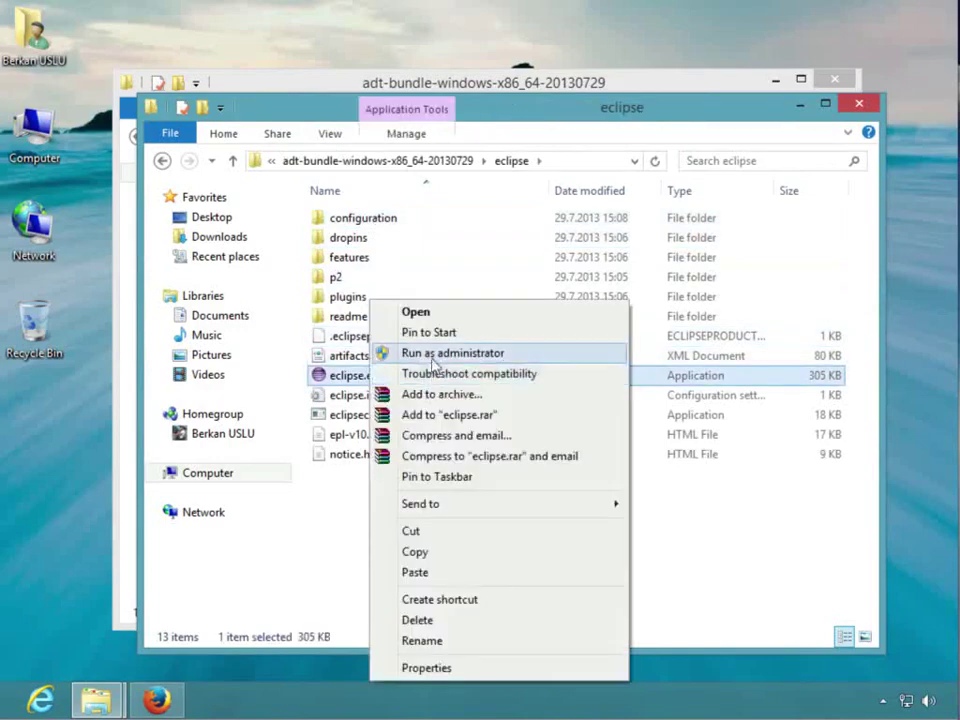
click(417, 356)
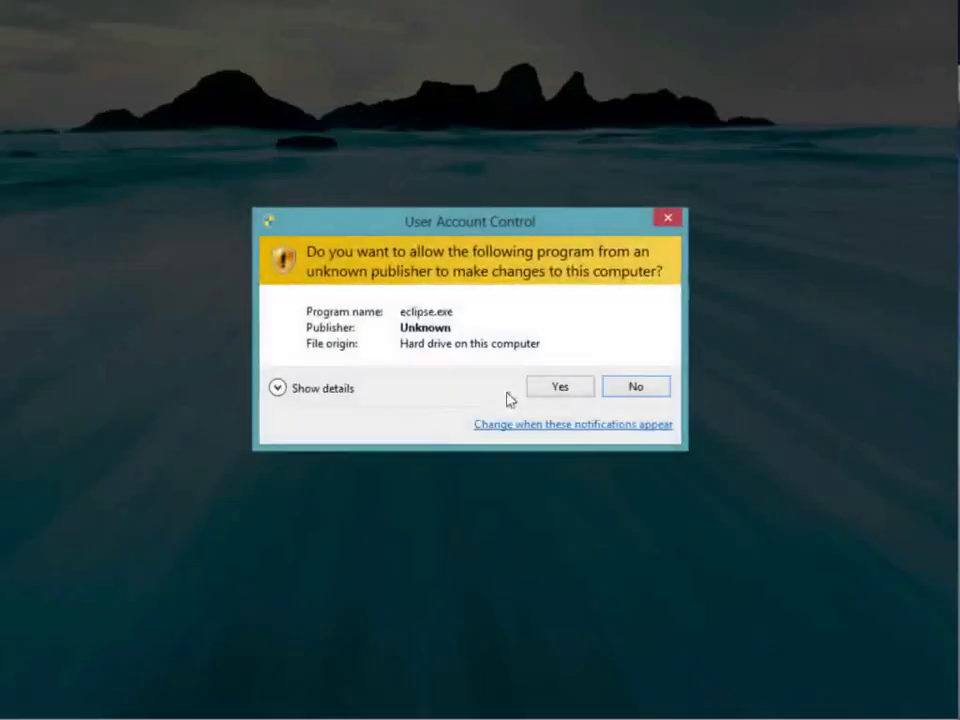
click(552, 389)
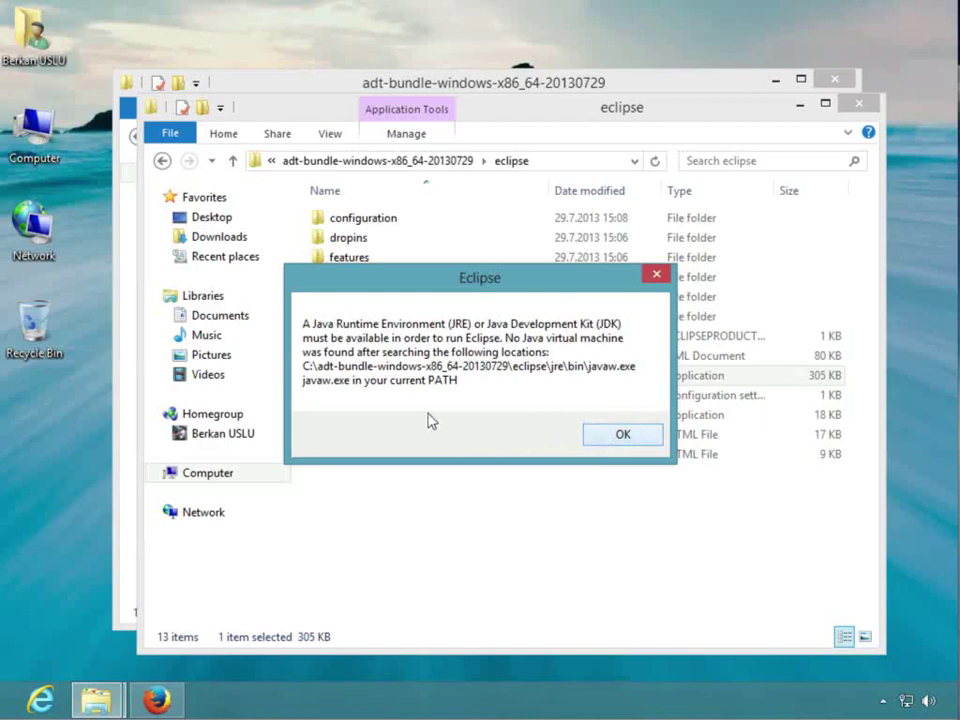
click(622, 434)
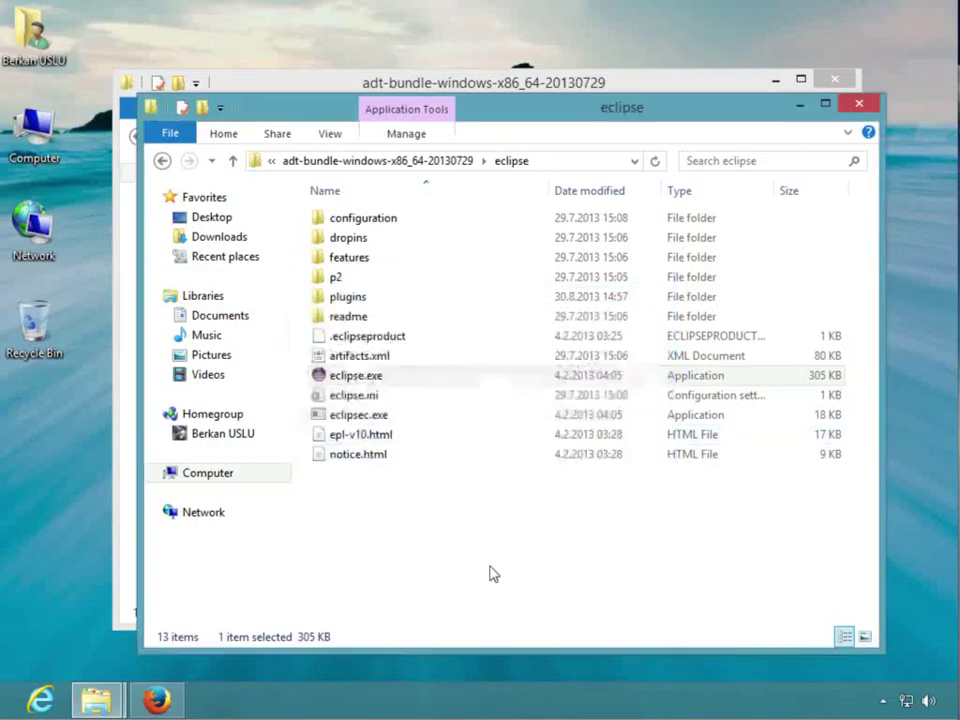
- Switch to Firefox and open google.com in a new tab
click(155, 700)
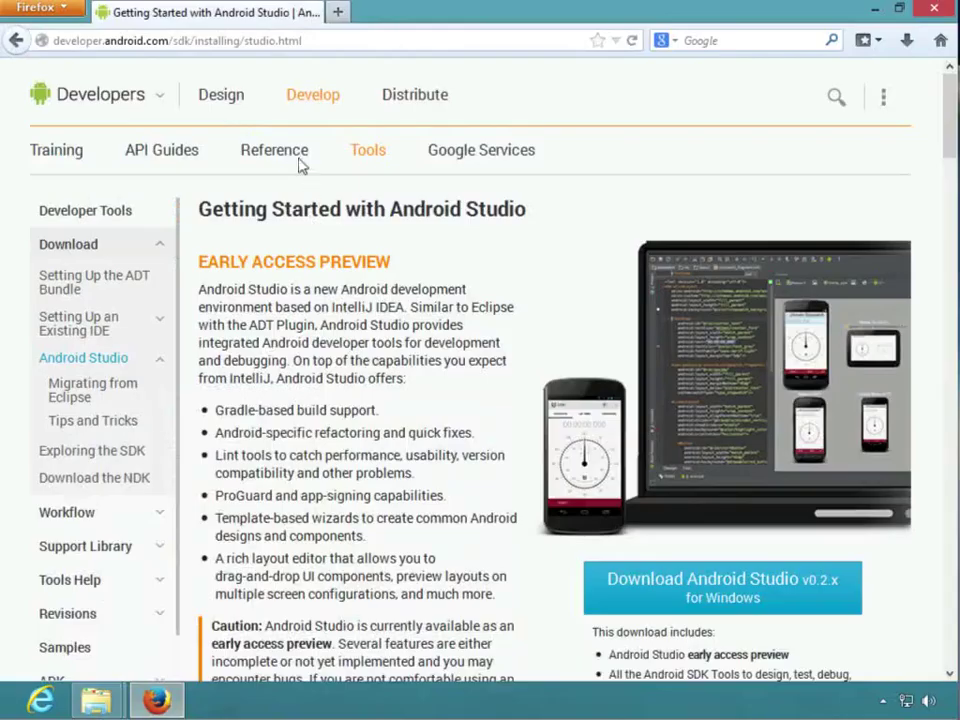
click(338, 12)
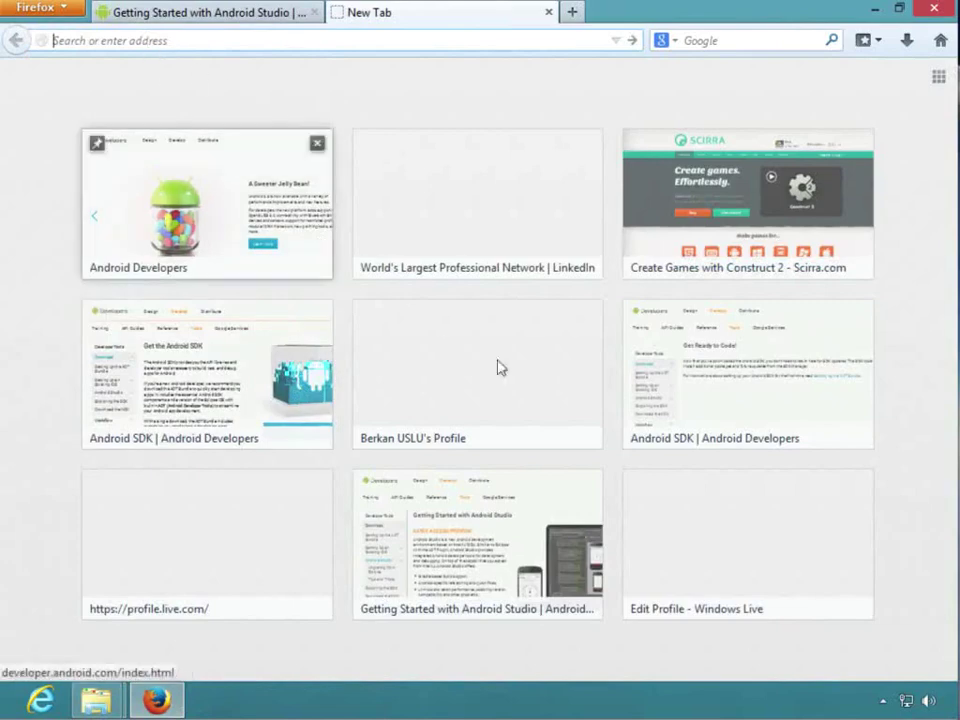
text(gogo)
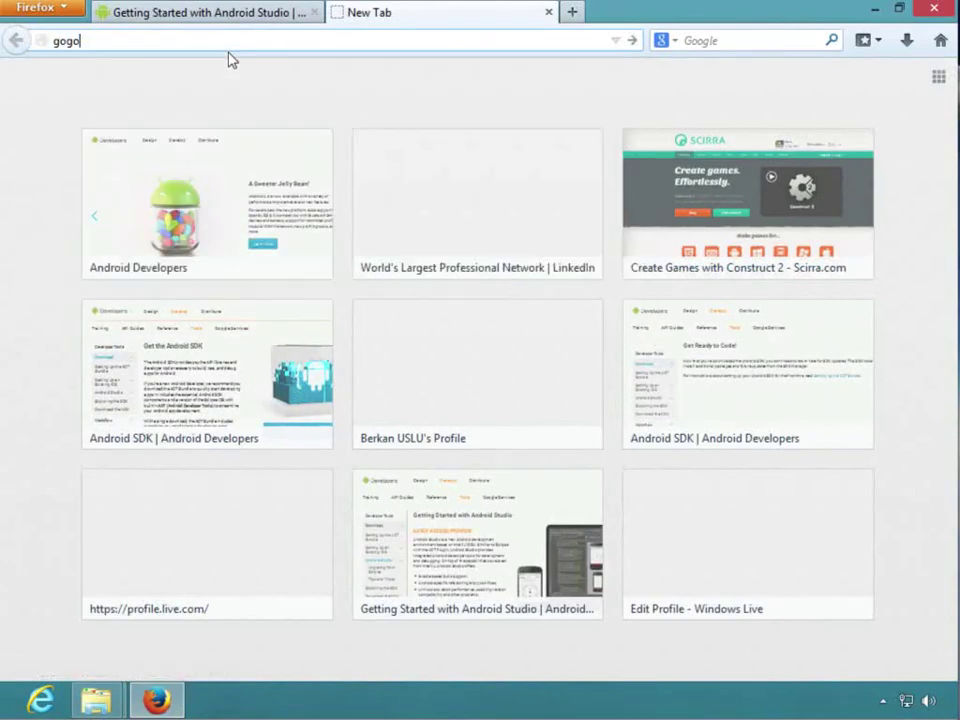
key(BackSpace)
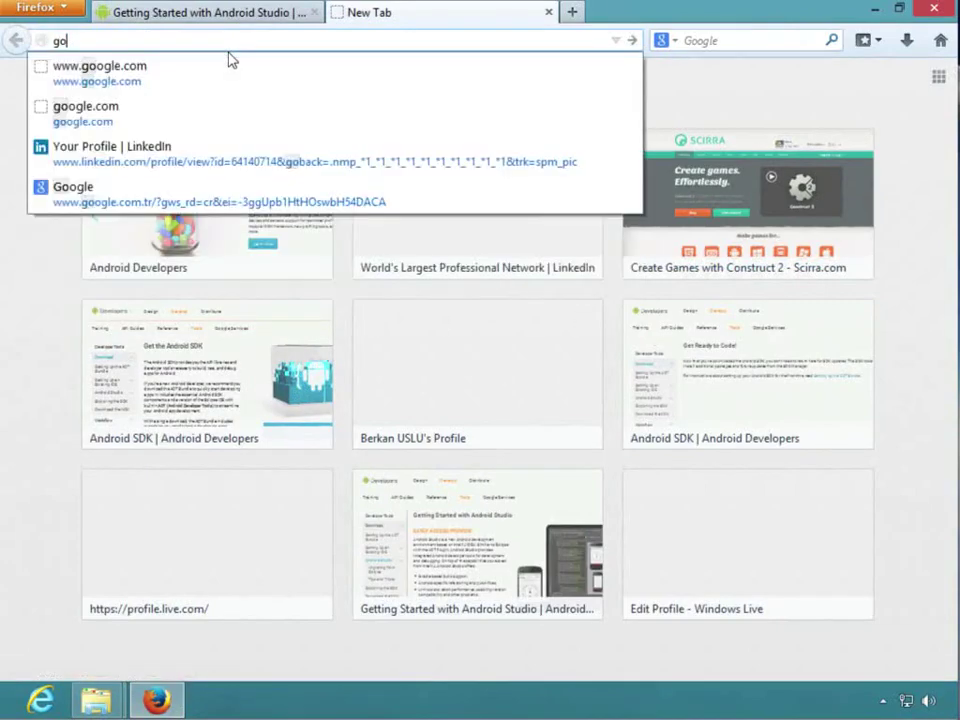
text(g)
key(BackSpace)
text(ogle.com/)
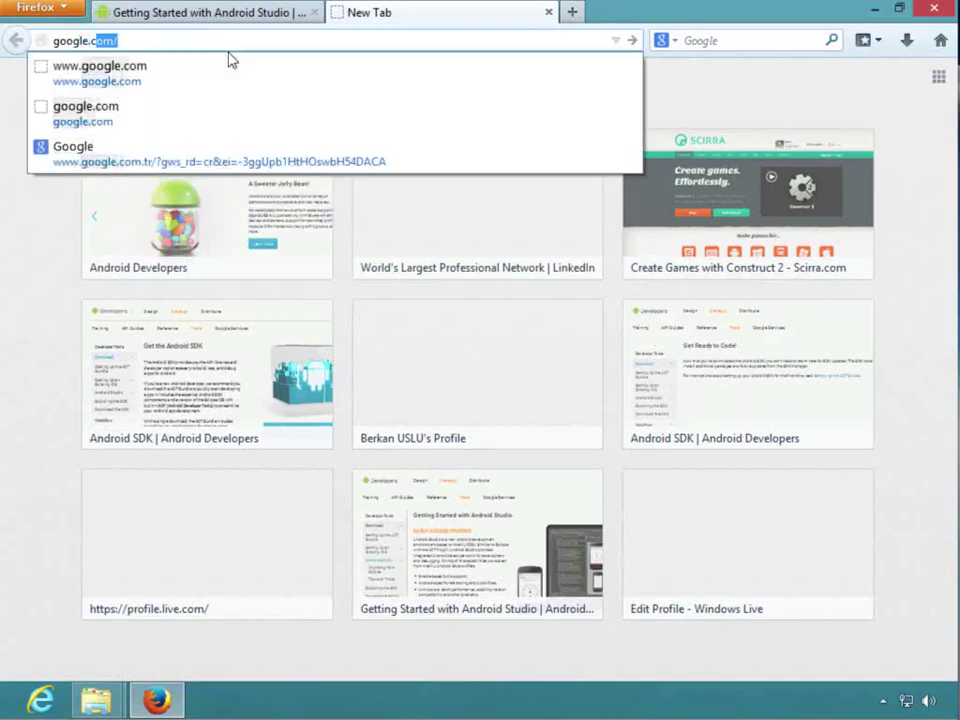
key(Return)
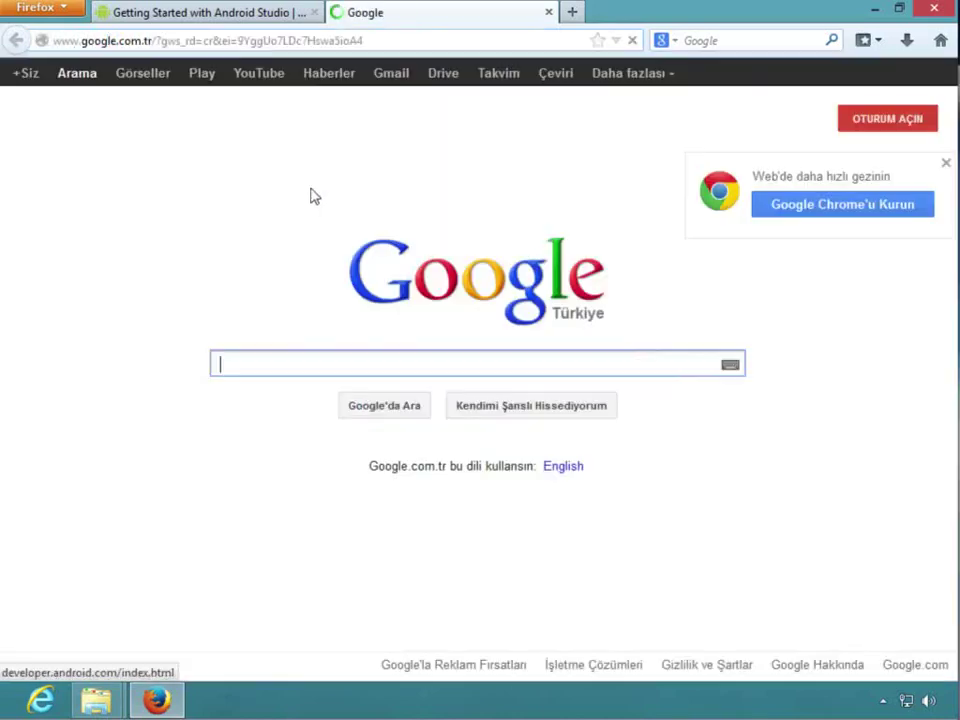
- Search Google for "java development kit"
text(ja)
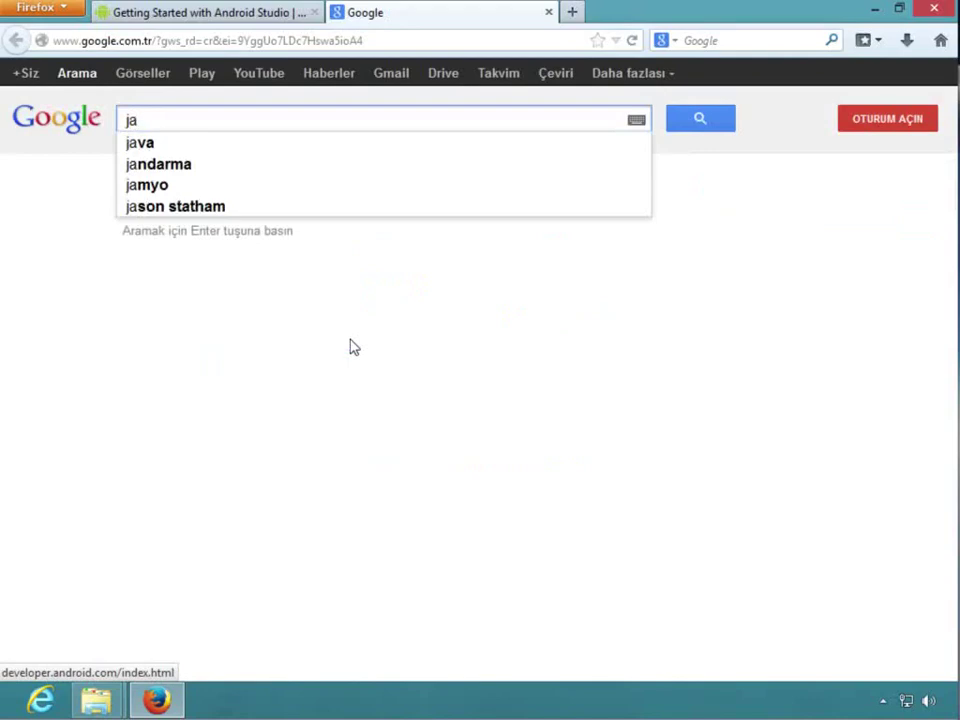
text(va dev)
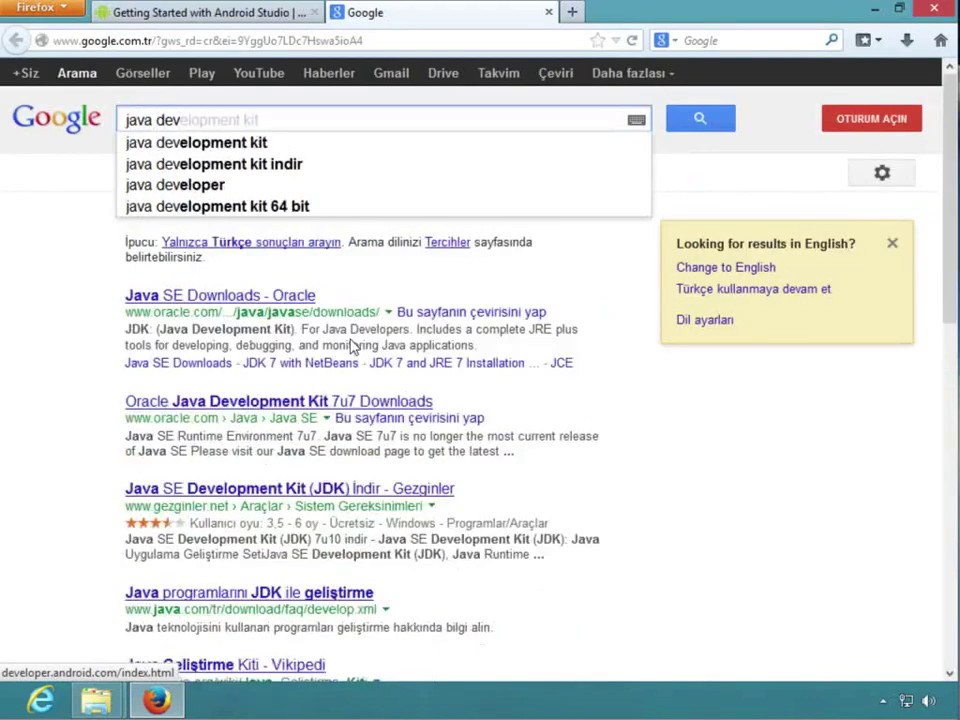
key(Down)
key(Return)
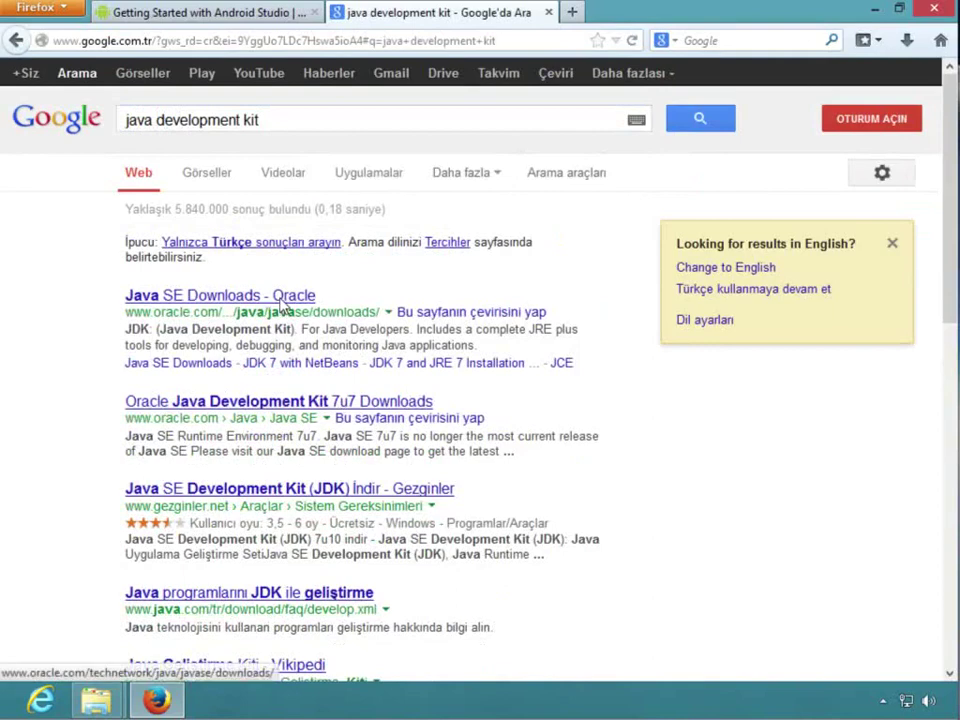
- Open Oracle's JDK 7u7 search result in a new tab and go through the Java SE download page to the JDK 7u25 downloads
right_click(301, 400)
click(364, 410)
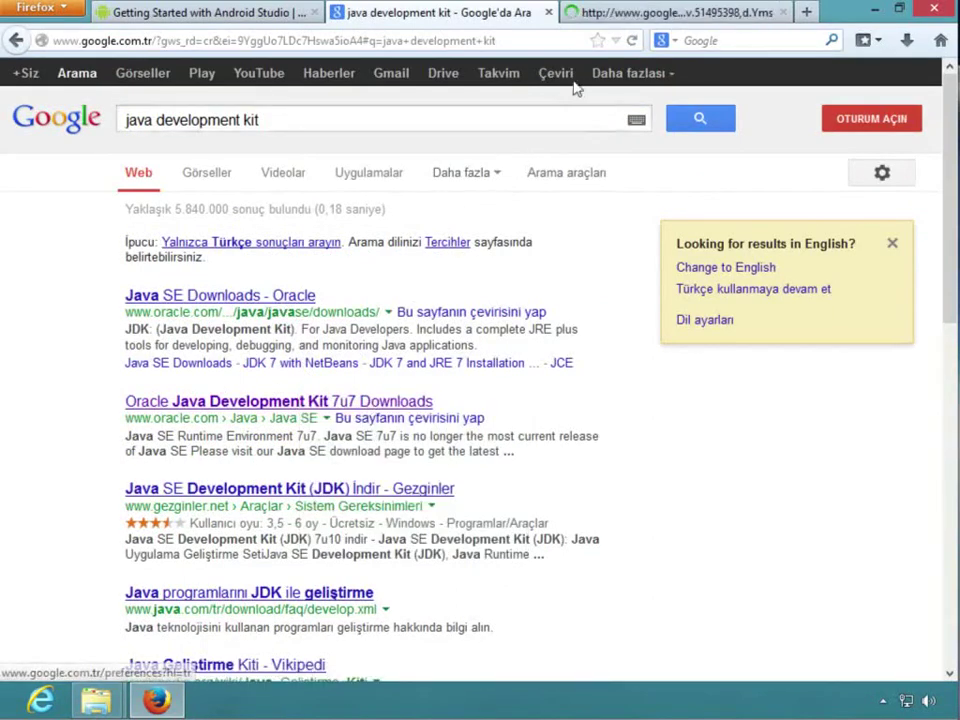
click(583, 12)
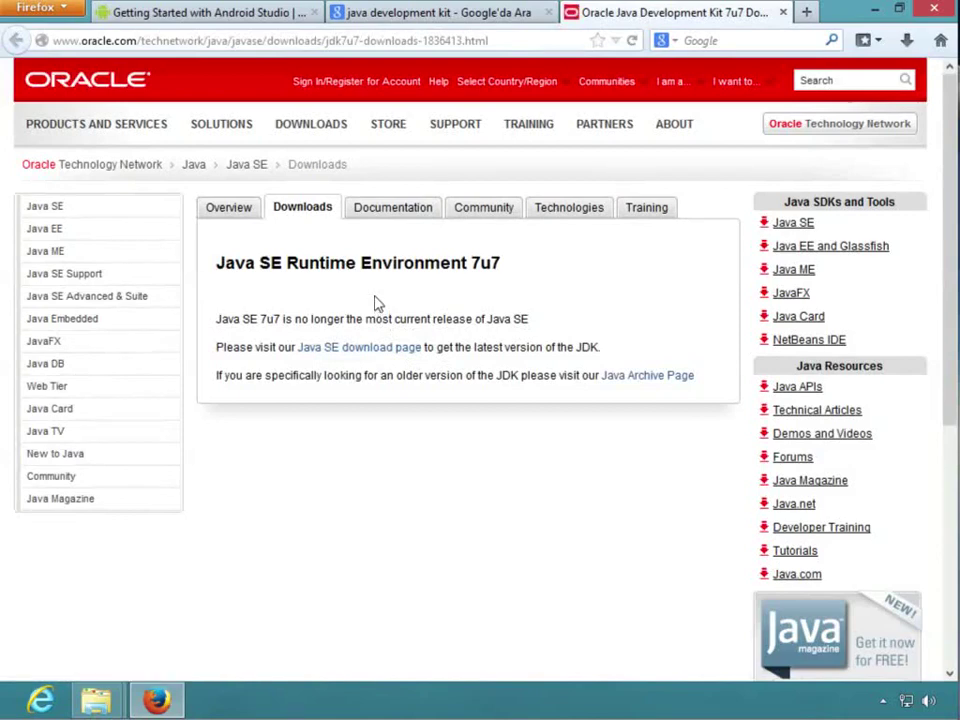
click(386, 350)
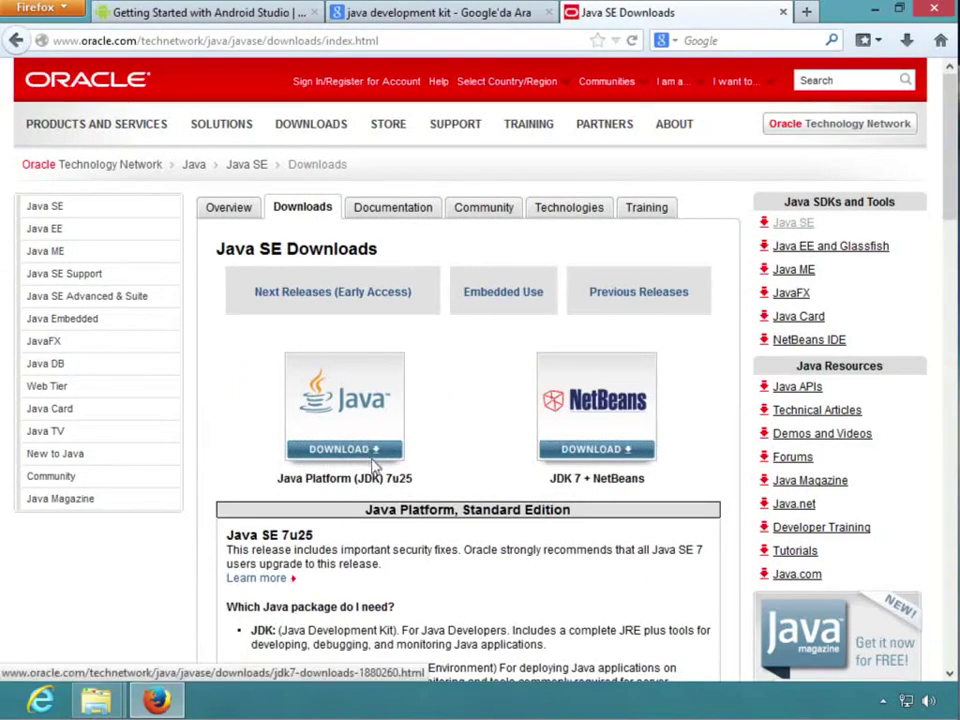
click(366, 451)
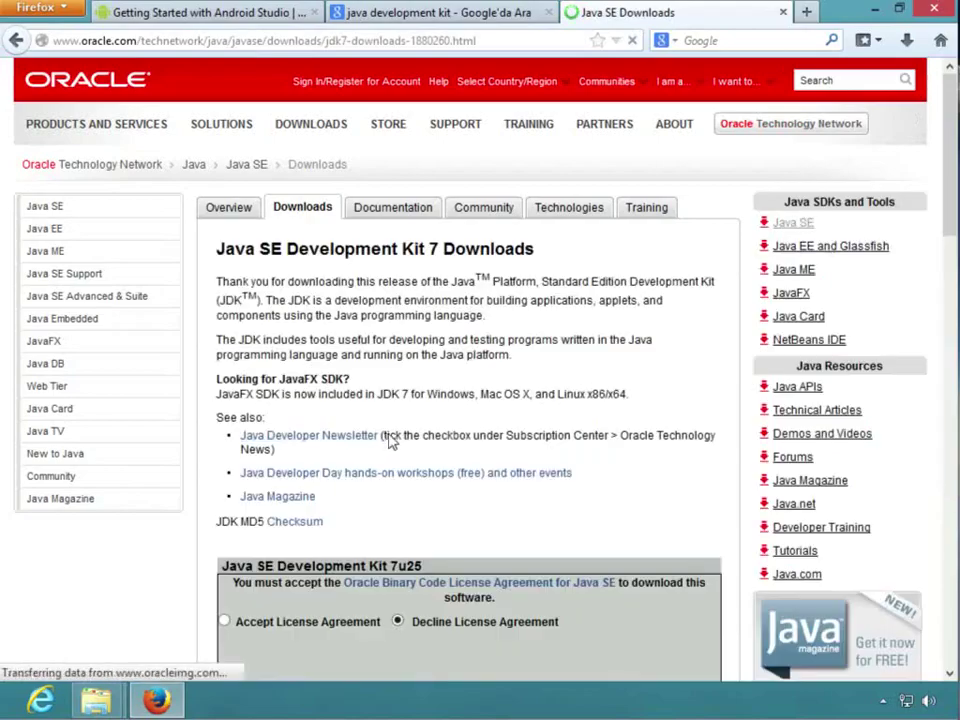
- Accept the Java SE Development Kit 7u25 license agreement and save the Windows x64 installer jdk-7u25-windows-x64.exe
scroll(382, 451, down, 5)
scroll(382, 451, down, 5)
scroll(268, 268, up, 5)
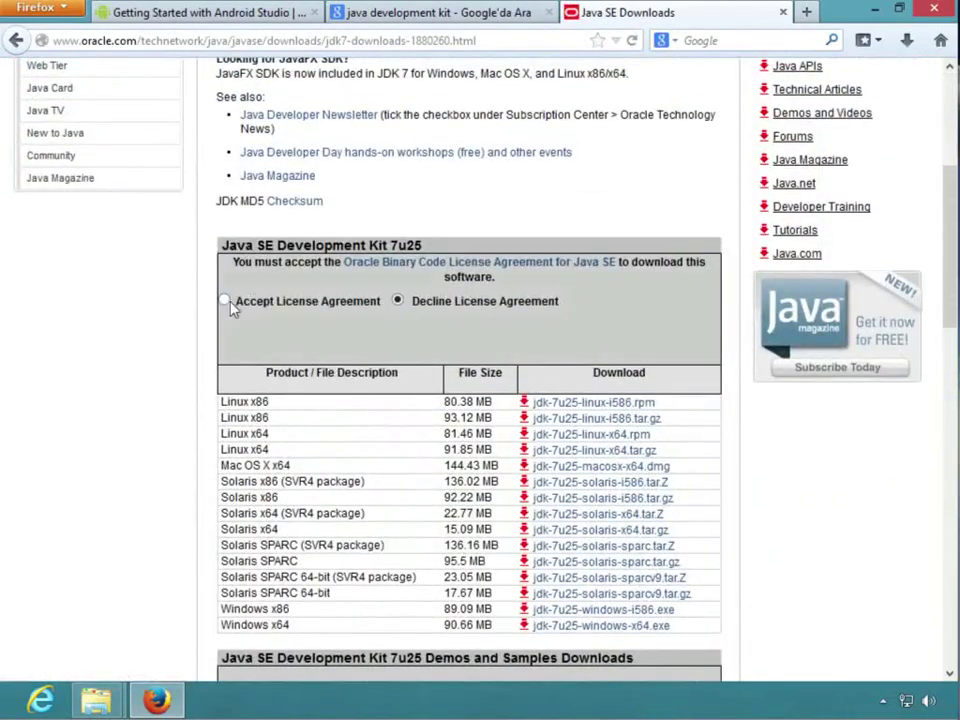
click(227, 302)
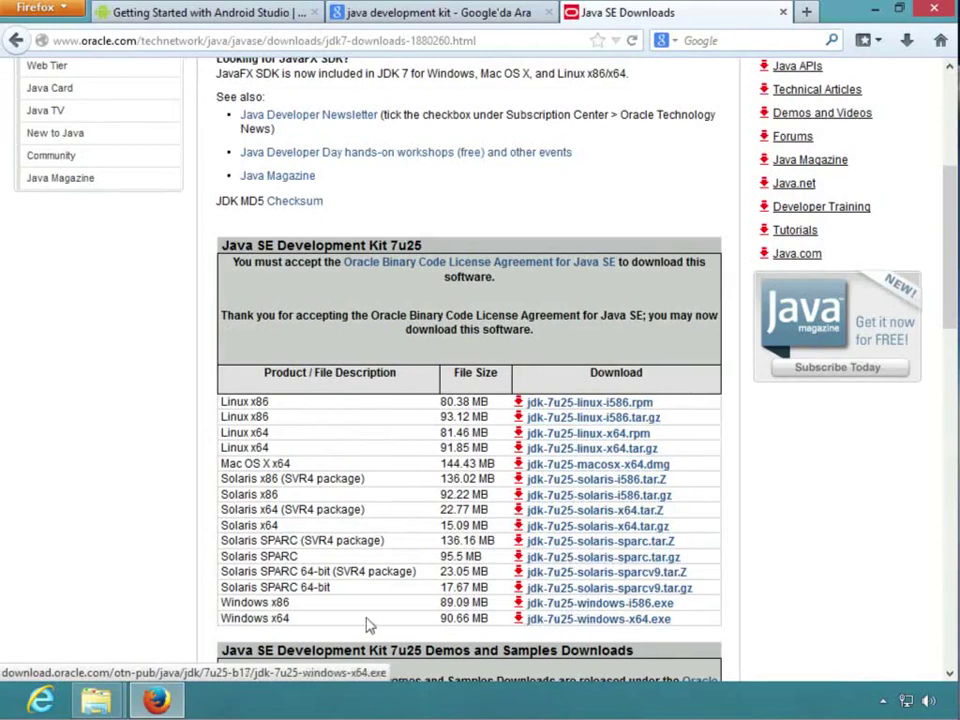
click(582, 622)
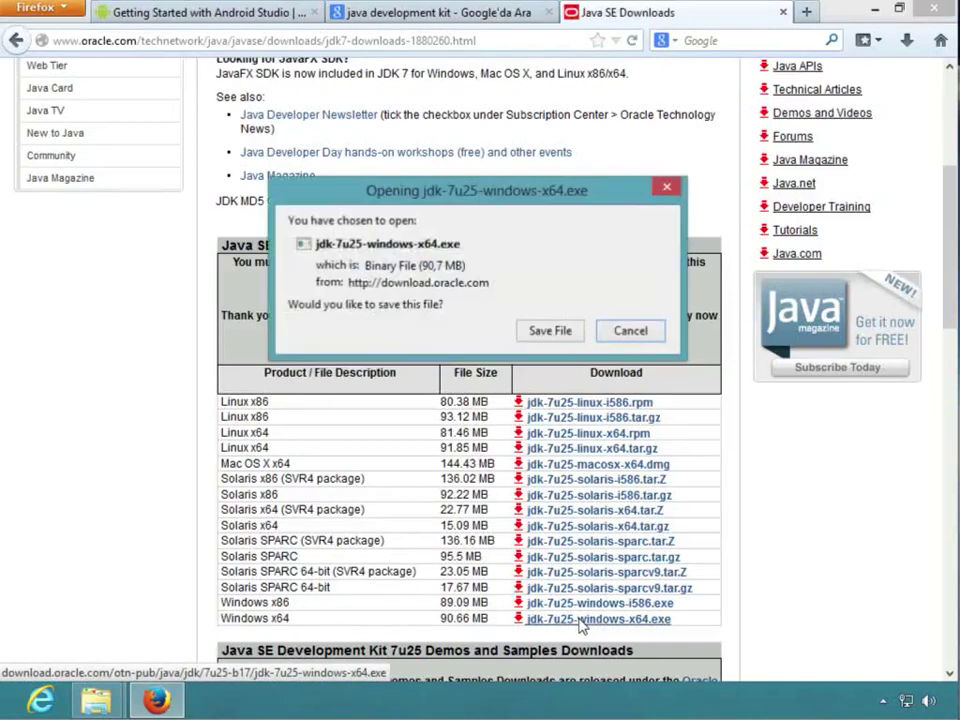
click(551, 331)
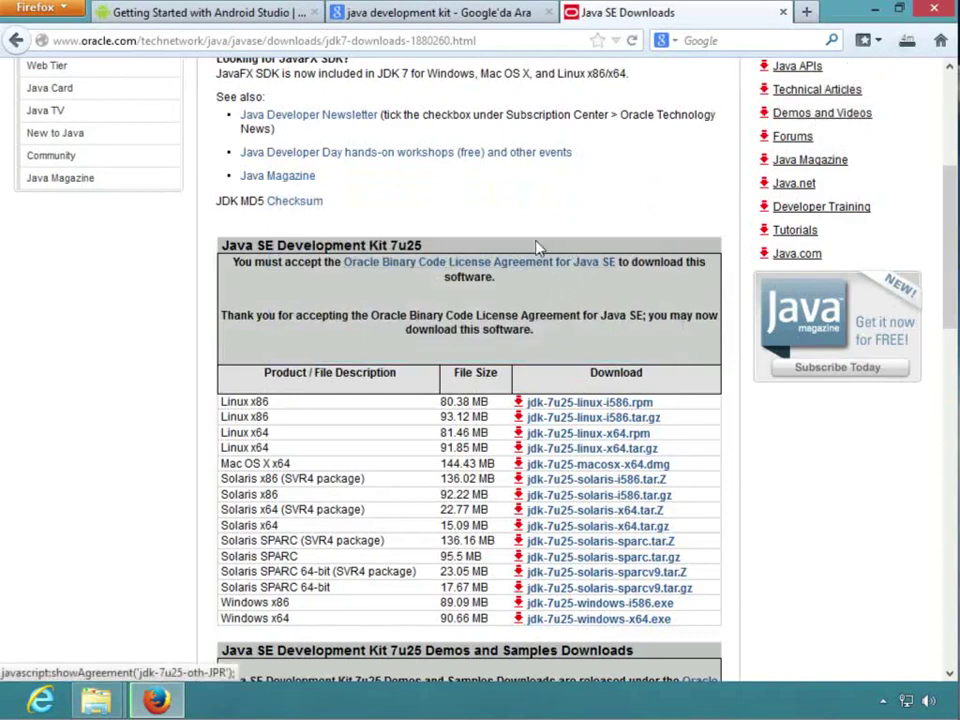
- Show the downloaded jdk-7u25-windows-x64.exe in its folder, launch it and allow it to make changes to the computer
click(906, 45)
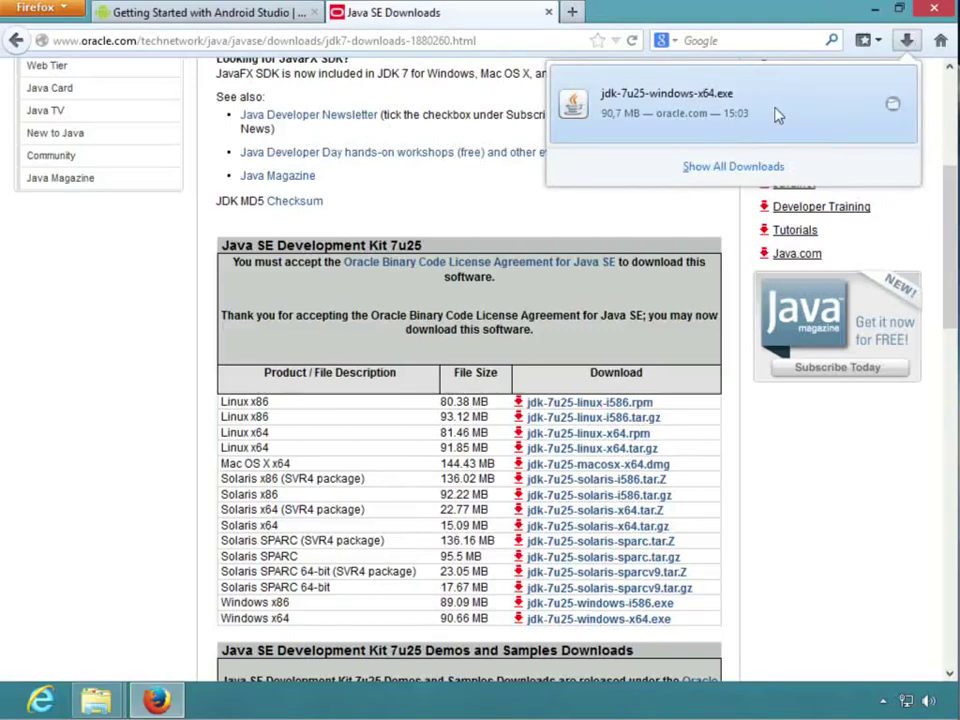
click(889, 106)
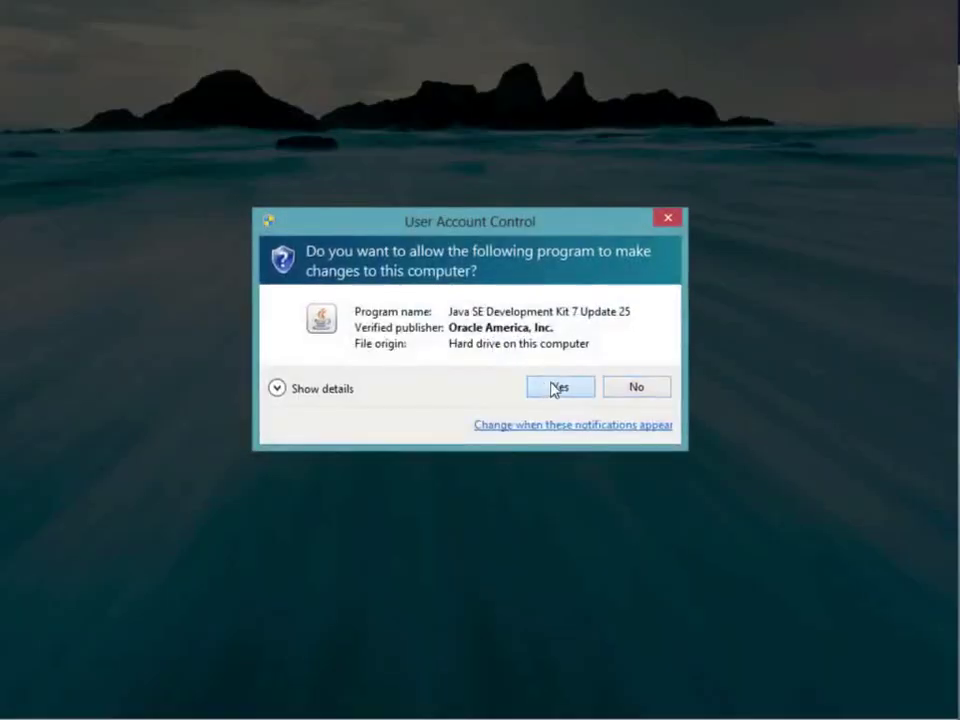
click(557, 388)
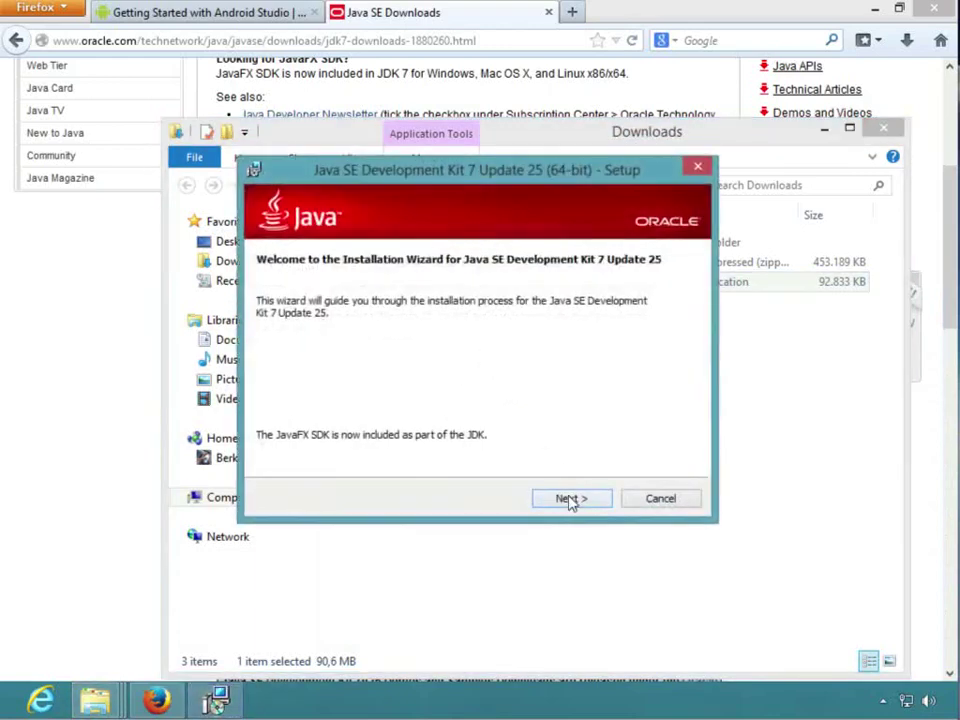
- Install JDK 7 Update 25 with the default features and the default JDK and JRE folders, and close the installer and the Downloads folder
click(570, 498)
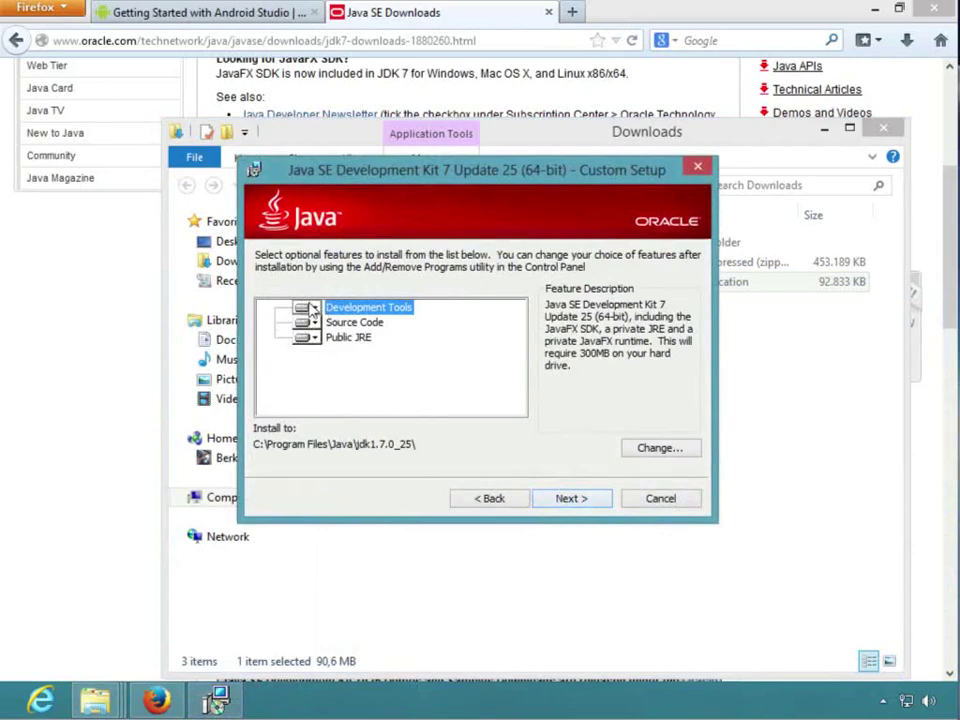
click(569, 498)
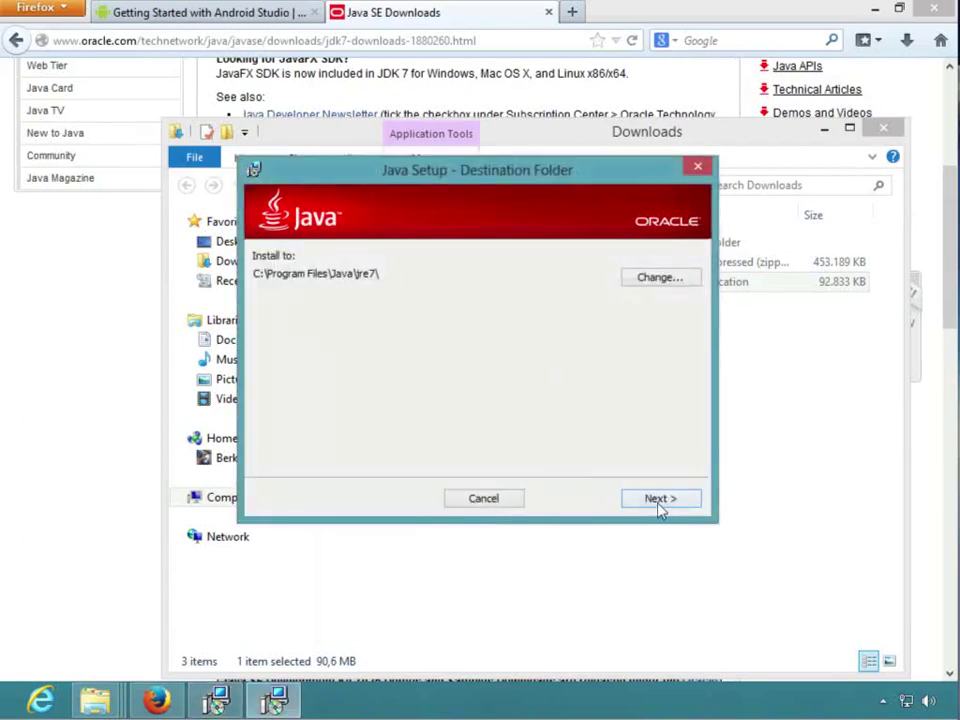
click(659, 500)
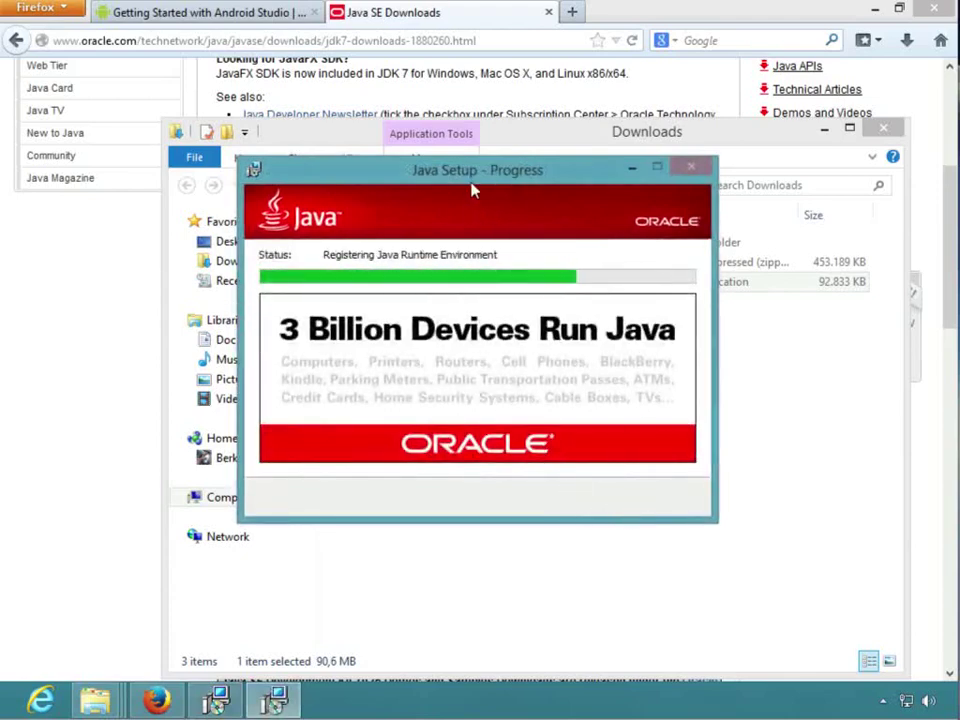
drag(548, 176, 702, 222)
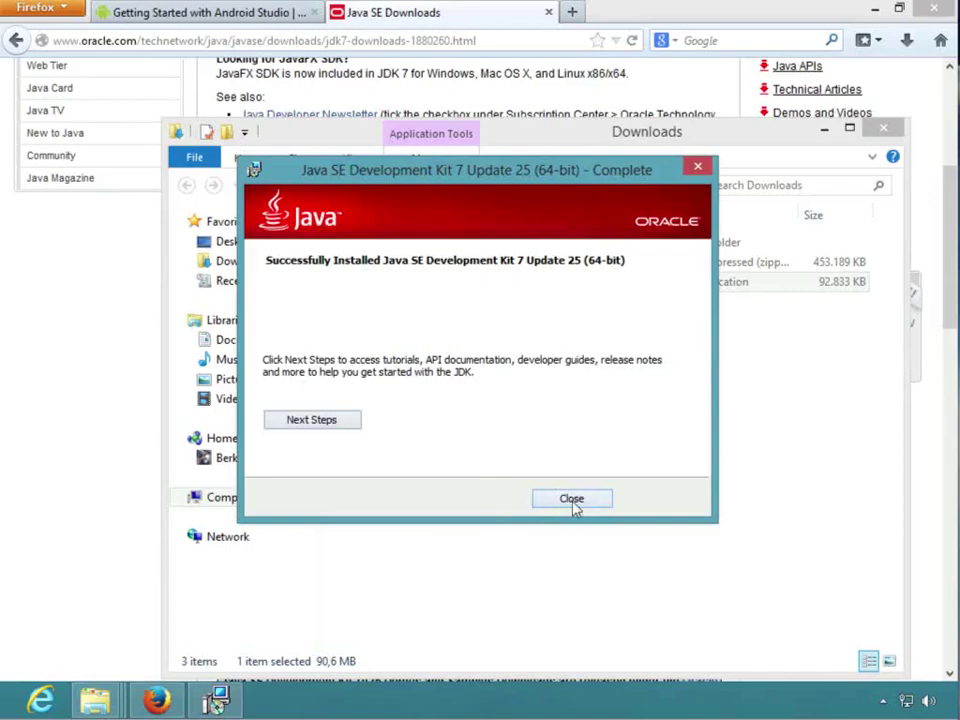
click(571, 502)
click(884, 131)
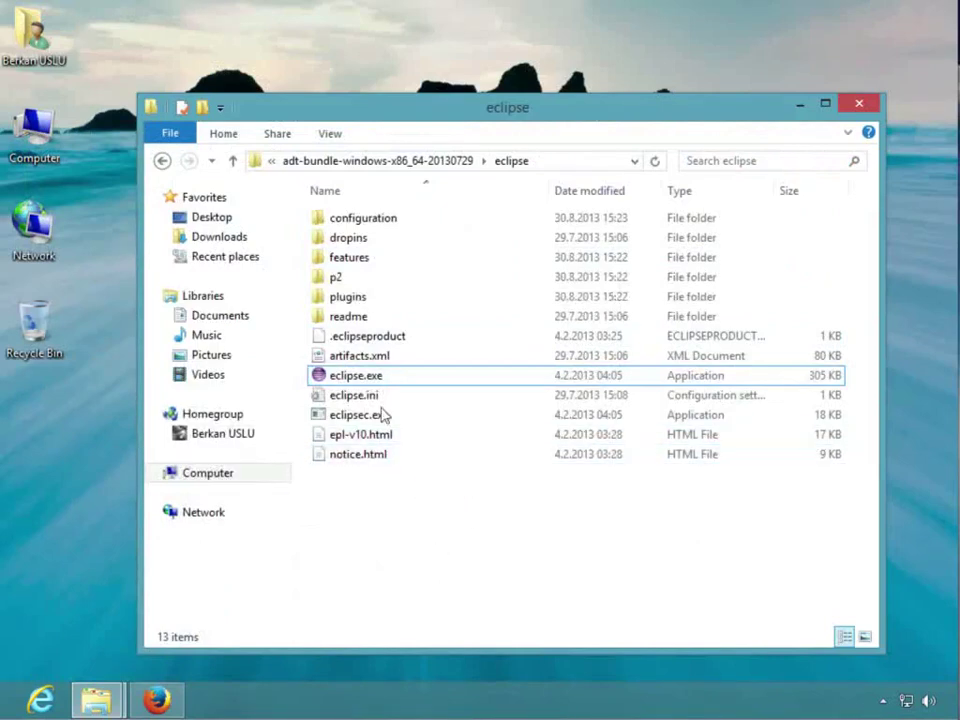
- Launch eclipse.exe from the ADT bundle's eclipse folder and accept the proposed workspace as the default without asking again
click(370, 376)
double_click(370, 376)
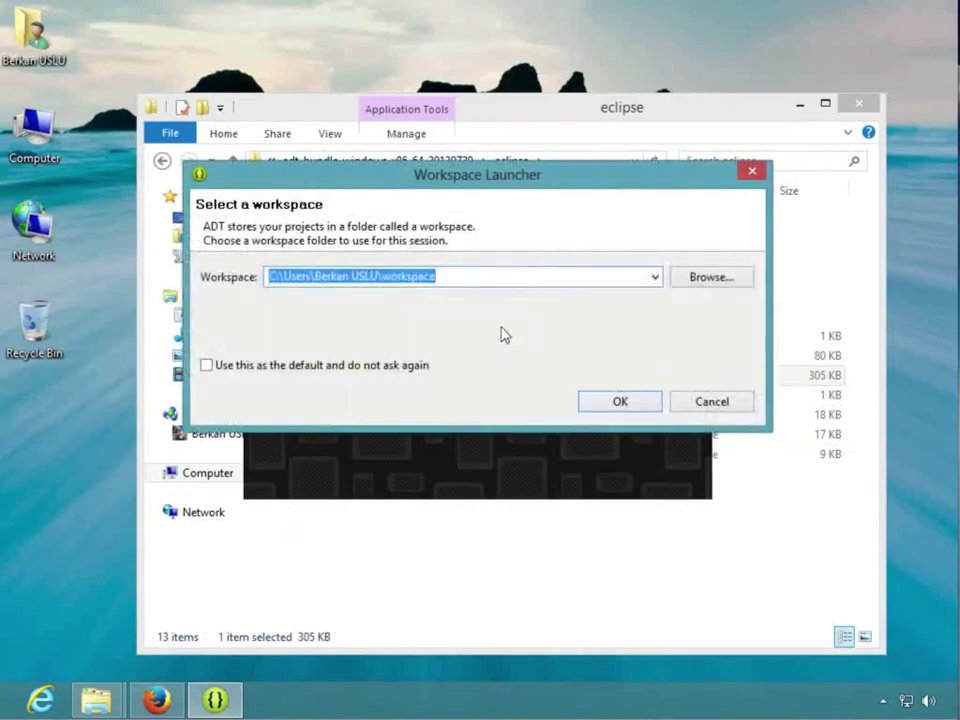
drag(391, 182, 402, 262)
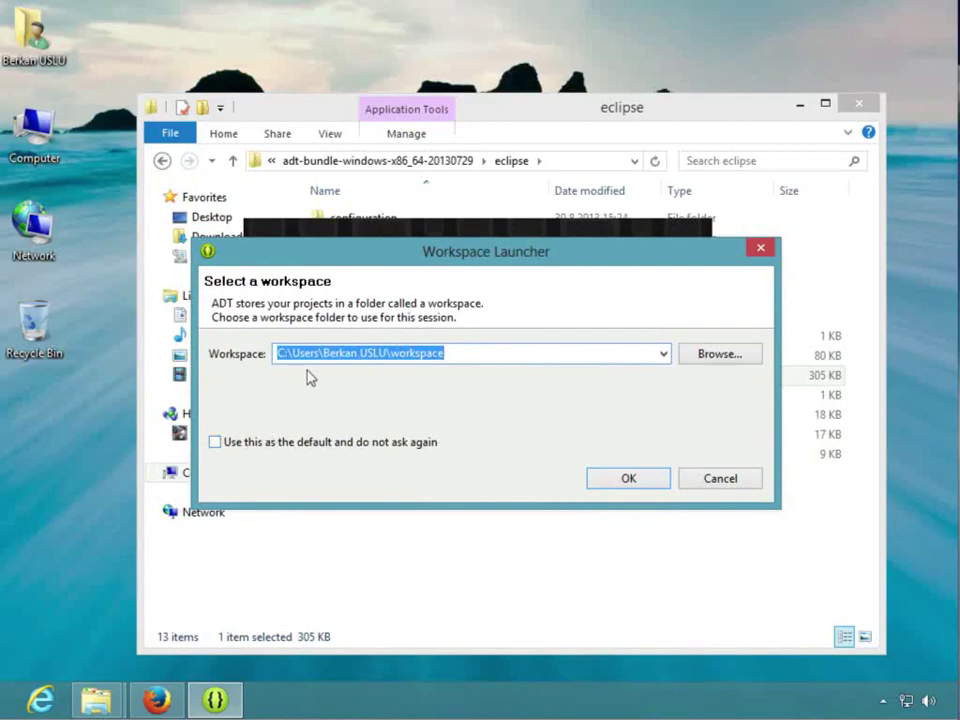
click(241, 448)
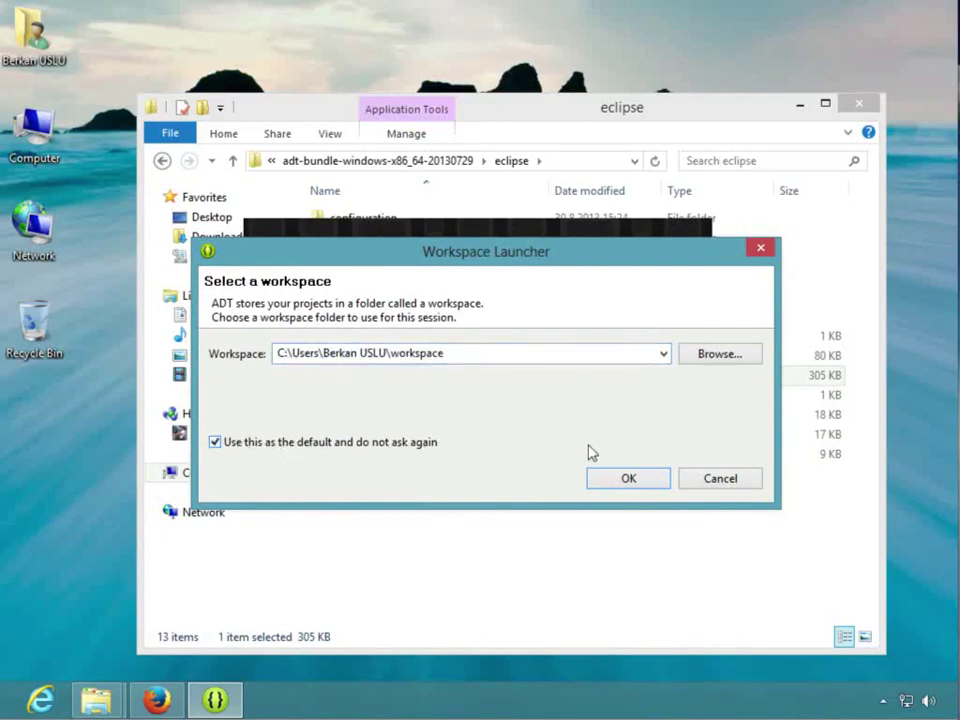
click(628, 480)
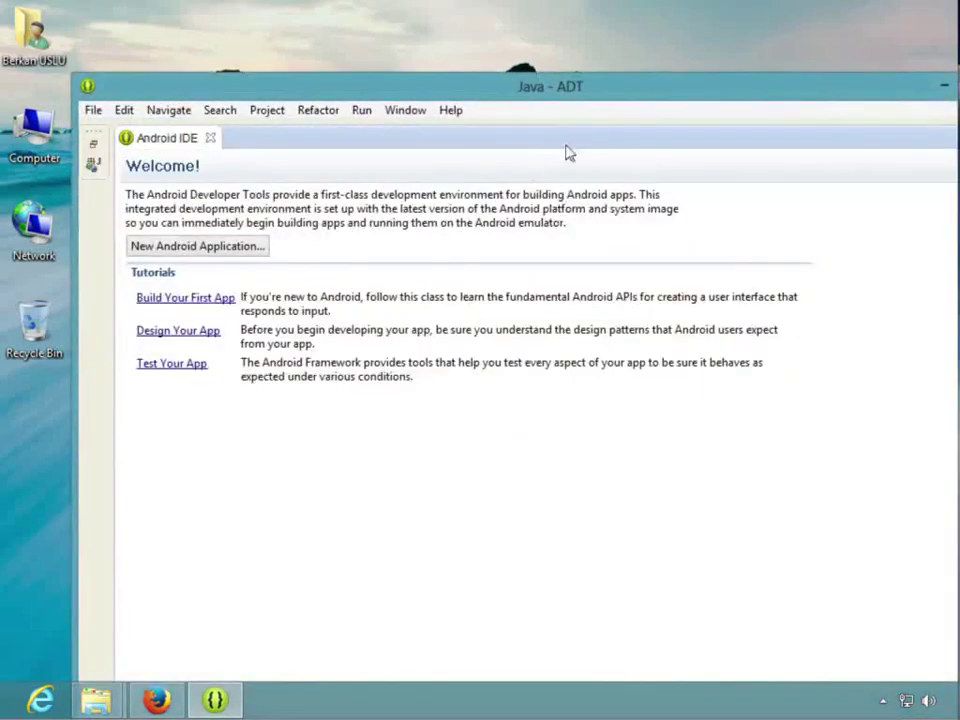
- Maximize the ADT window and minimize the Android IDE welcome page to reveal the Java workbench
drag(574, 90, 513, 88)
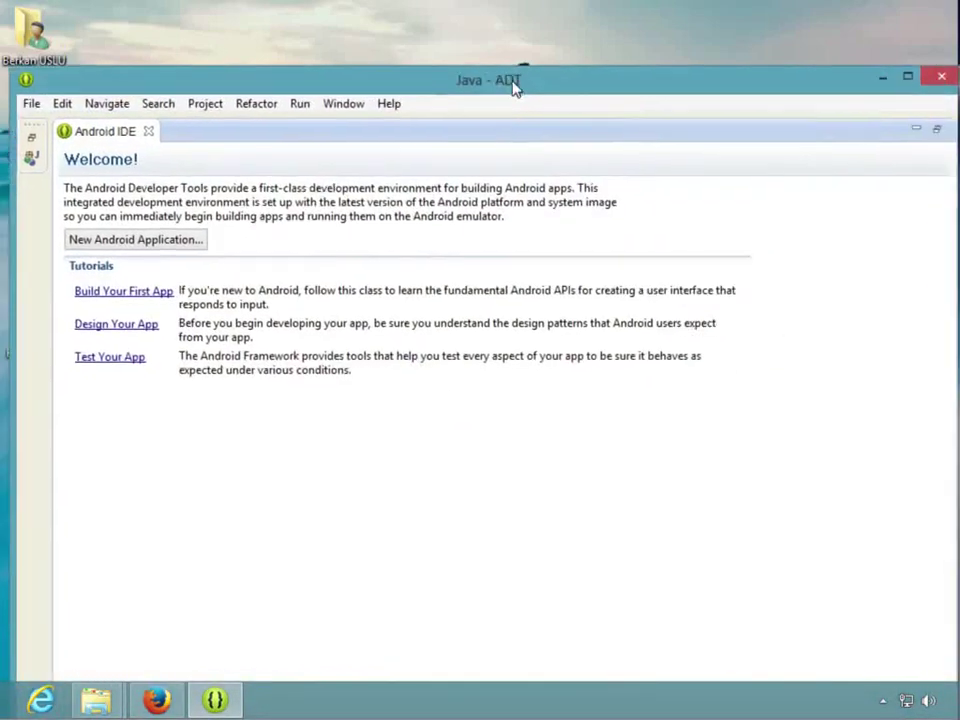
click(907, 77)
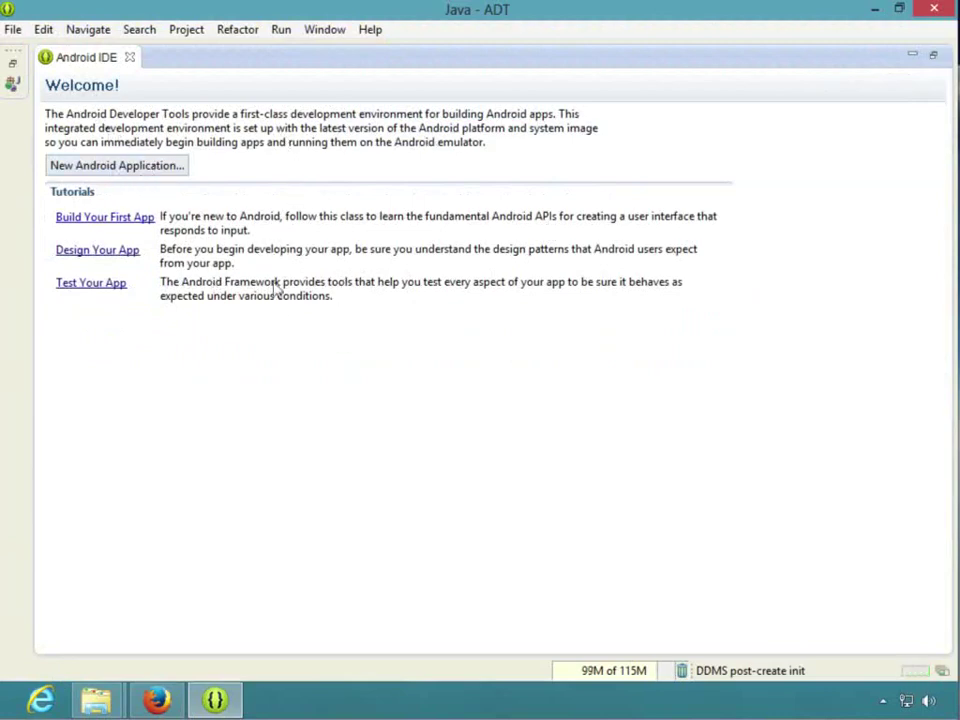
click(911, 57)
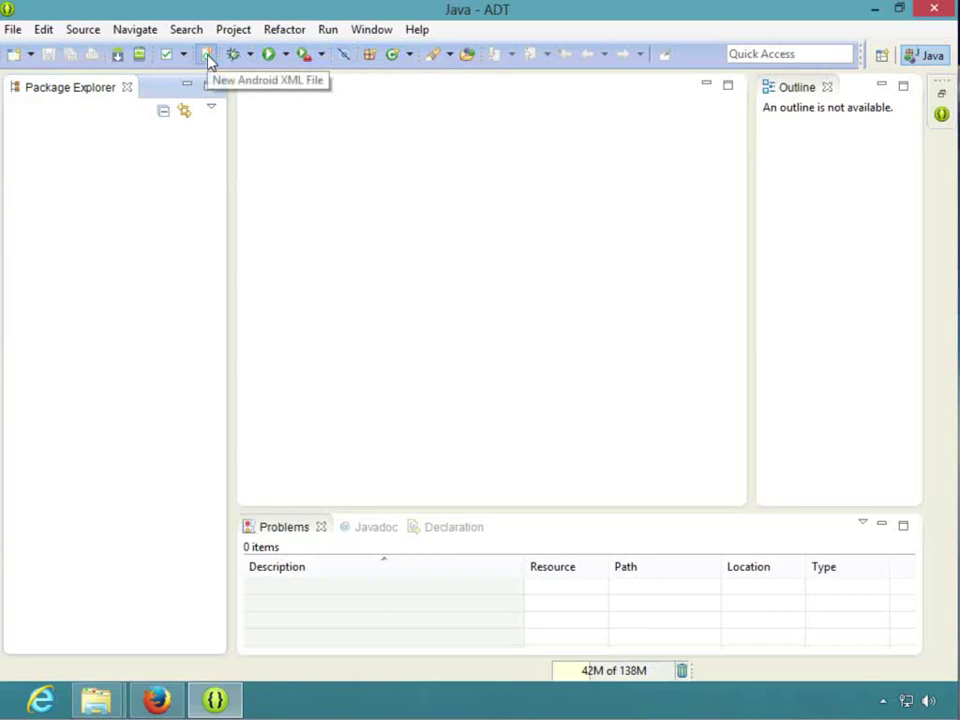
- Open the Android SDK Manager and look through its package list from Tools to Extras
click(124, 58)
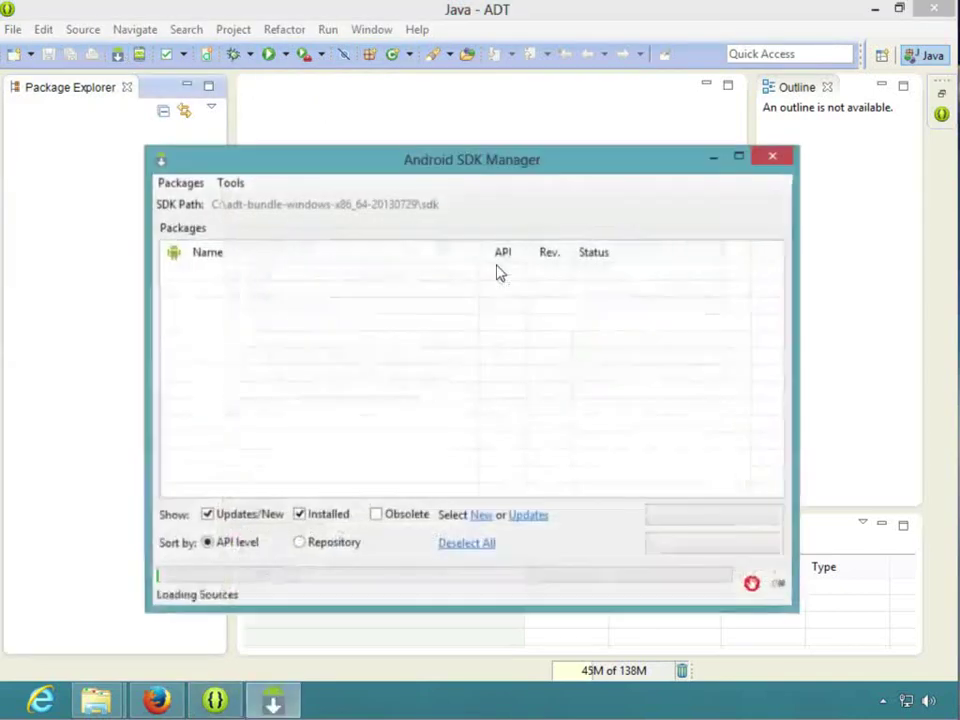
drag(383, 172, 388, 132)
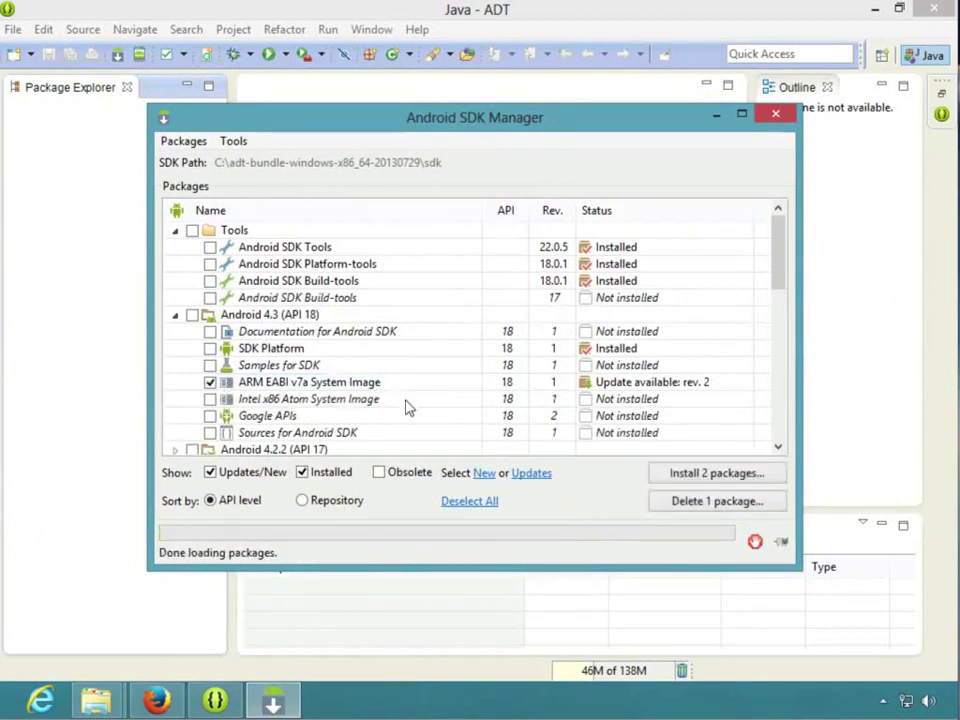
scroll(407, 408, down, 1)
scroll(407, 408, up, 1)
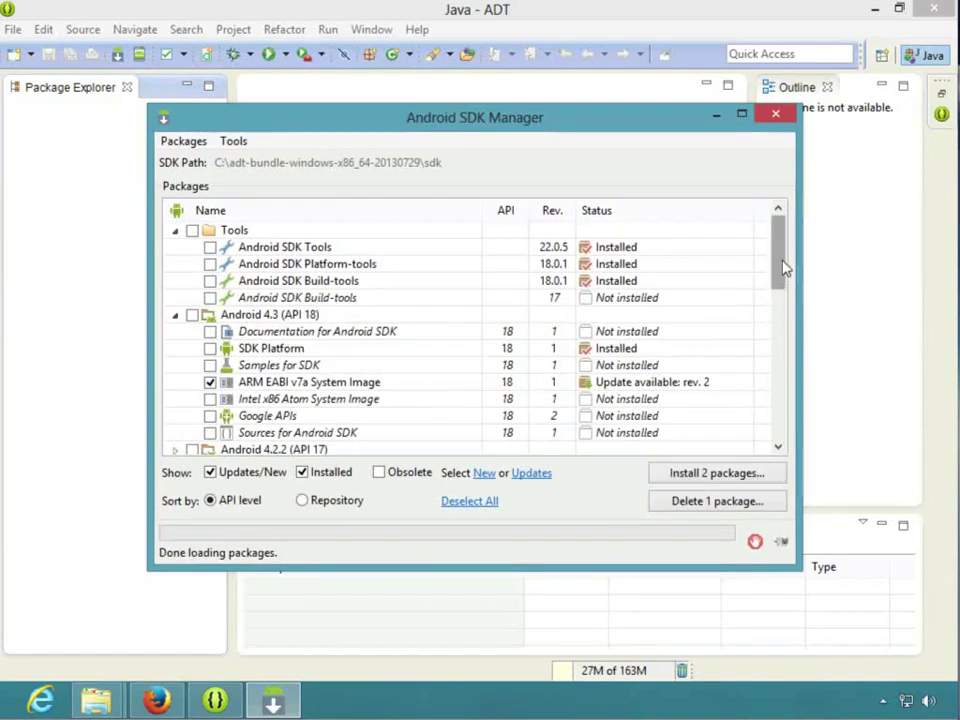
drag(784, 268, 783, 368)
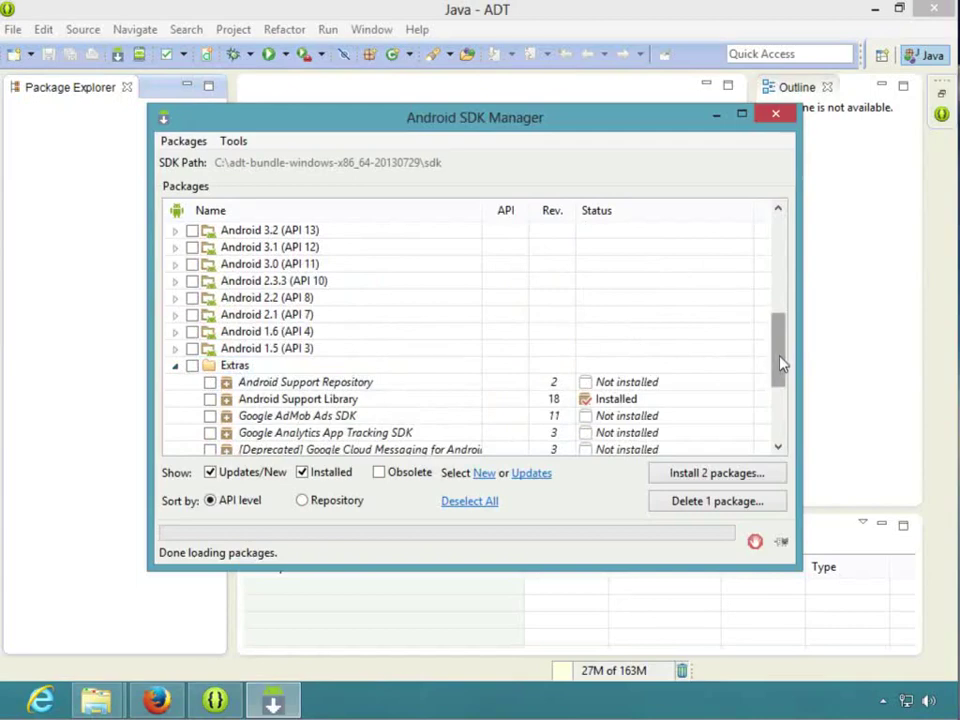
drag(782, 365, 782, 392)
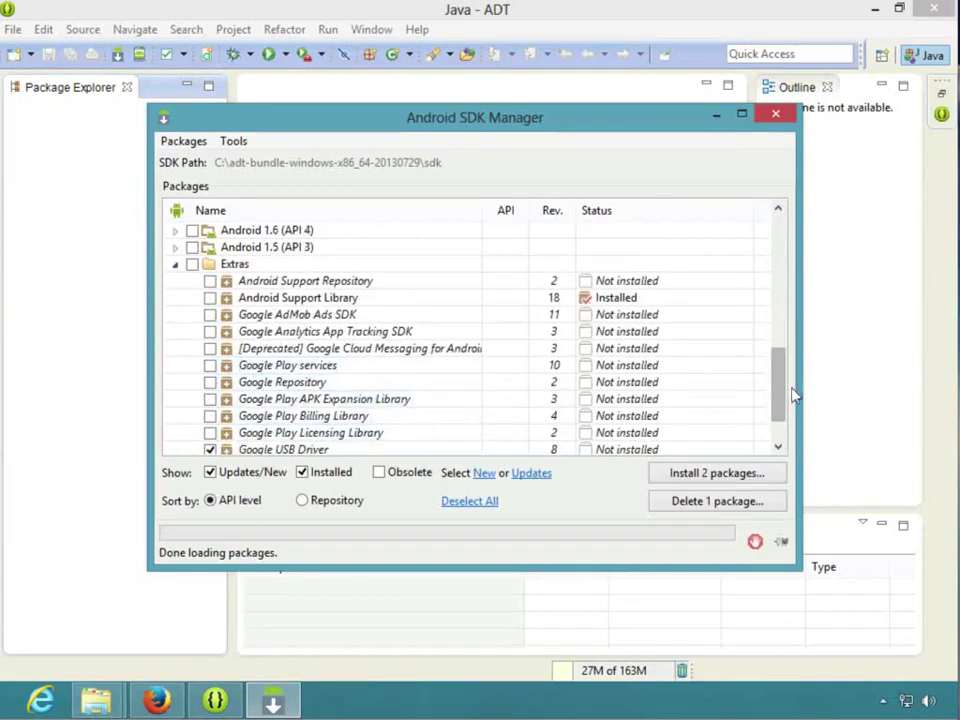
drag(782, 392, 777, 212)
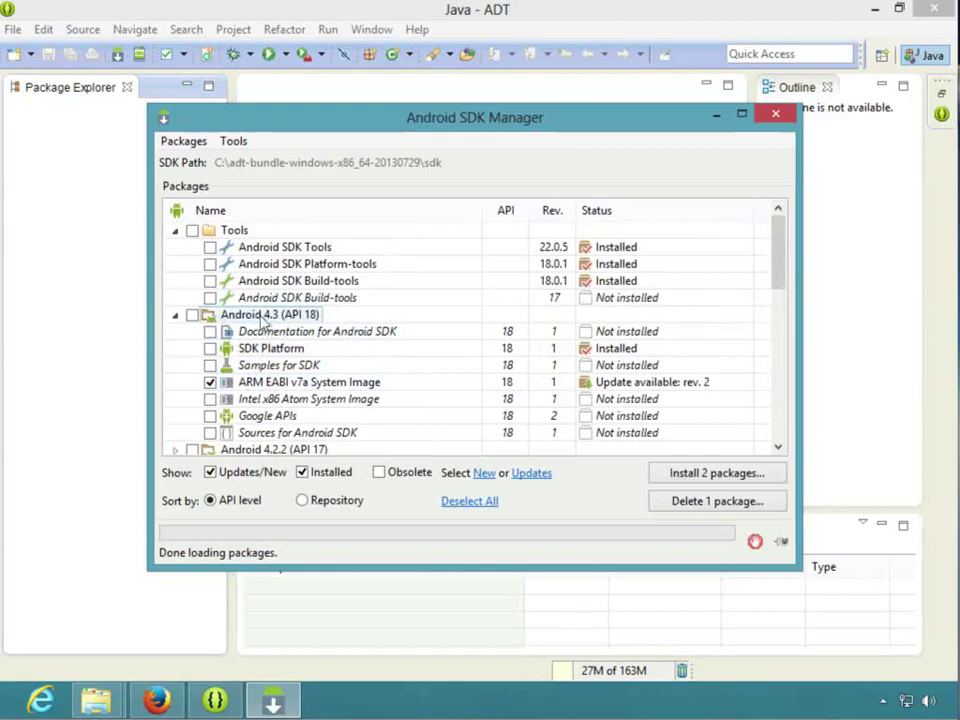
- Select the Android 4.3 (API 18) and Android 4.2.2 (API 17) package groups, and deselect the whole Android 4.3 group again
click(193, 315)
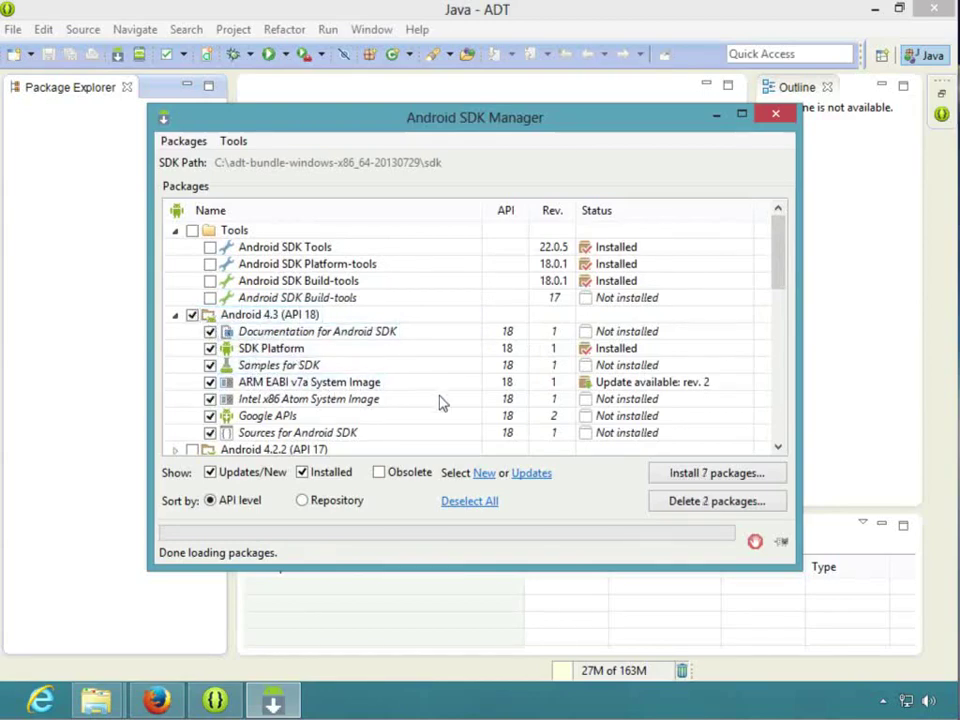
scroll(443, 402, down, 1)
scroll(427, 378, up, 1)
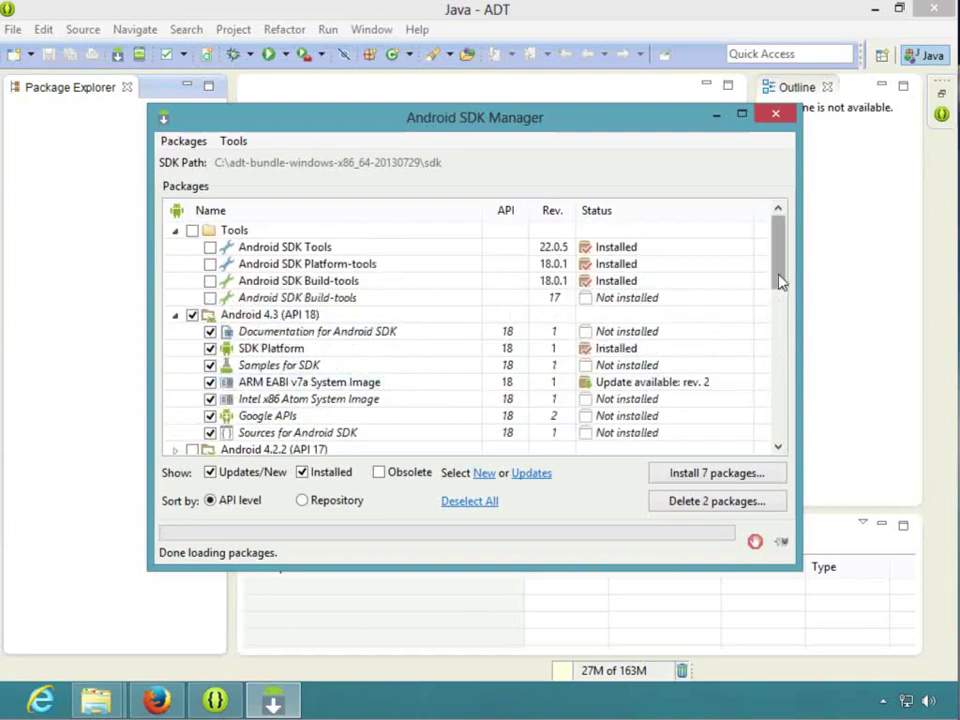
drag(780, 275, 780, 300)
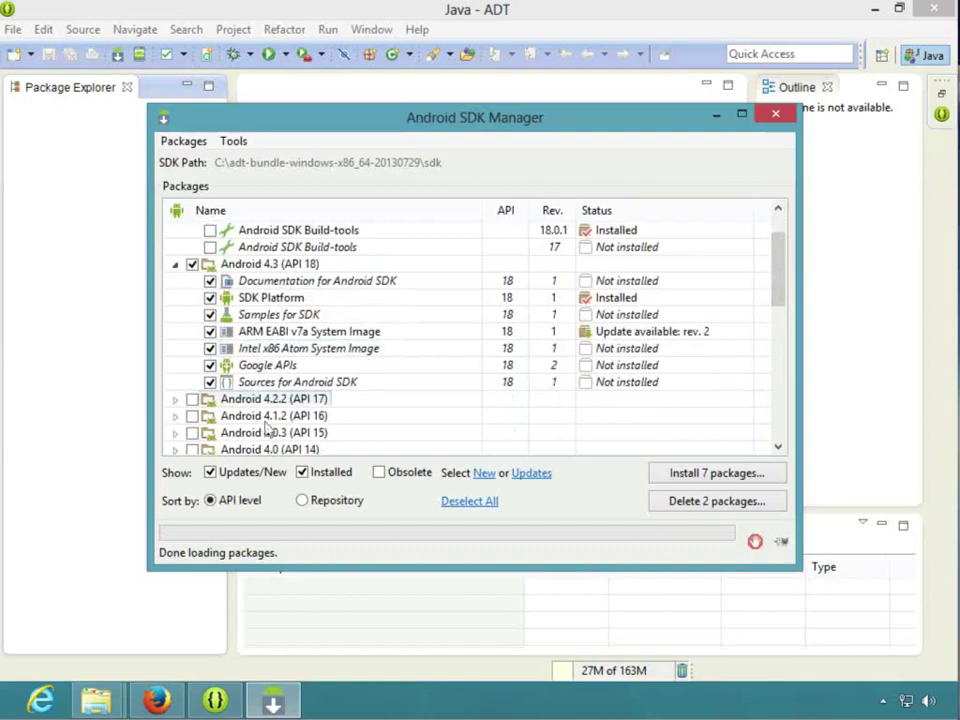
click(191, 399)
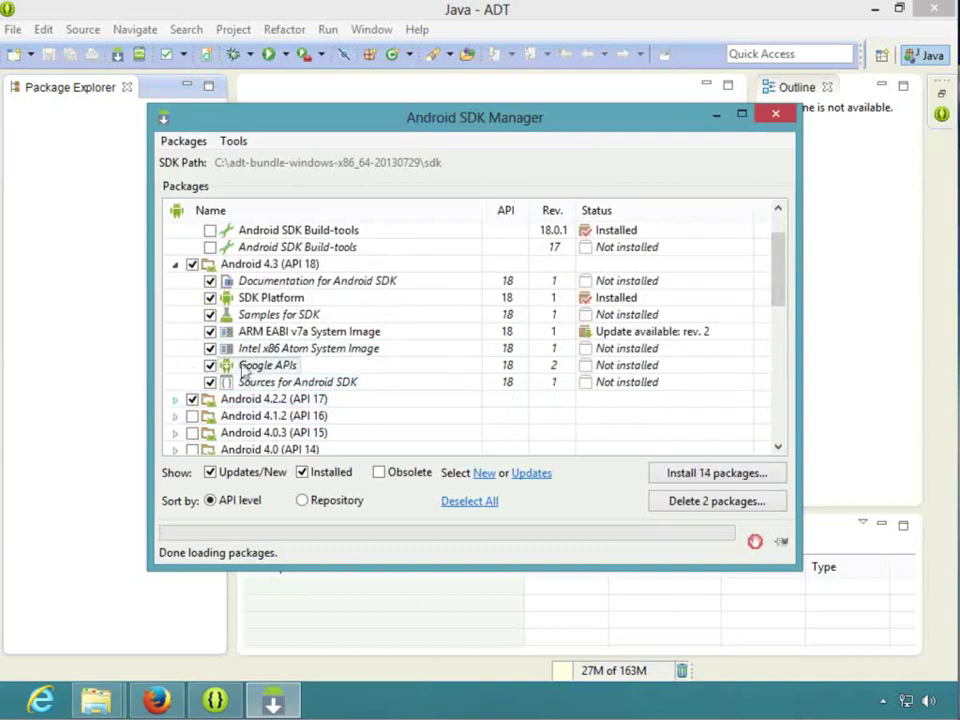
click(192, 264)
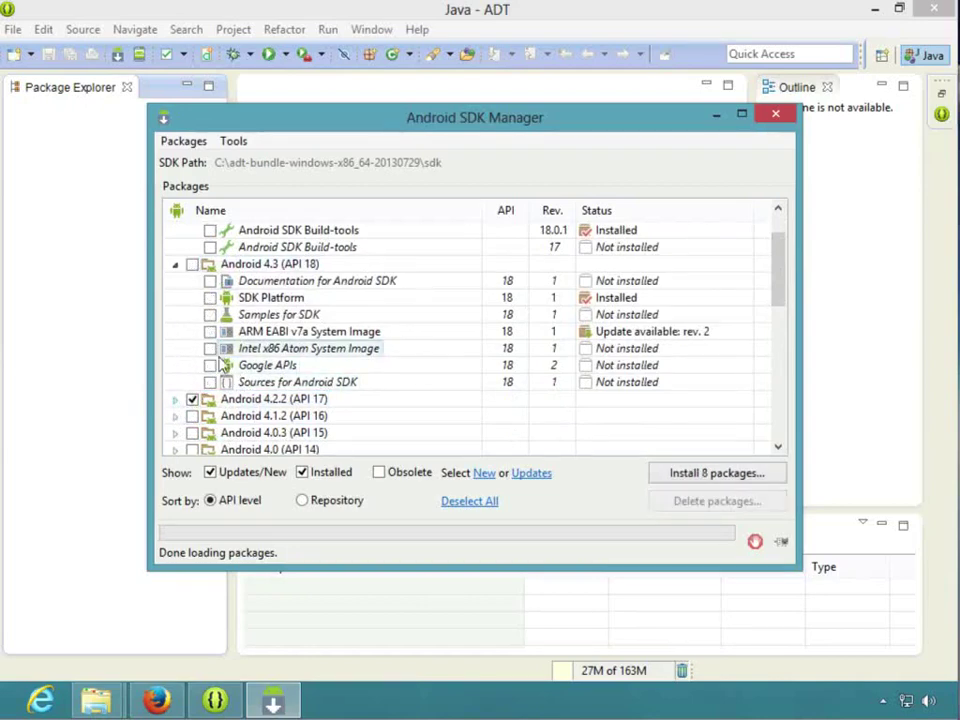
- Expand the Android 4.2.2 (API 17) group and review which packages are selected throughout the list, down to the Extras
click(175, 399)
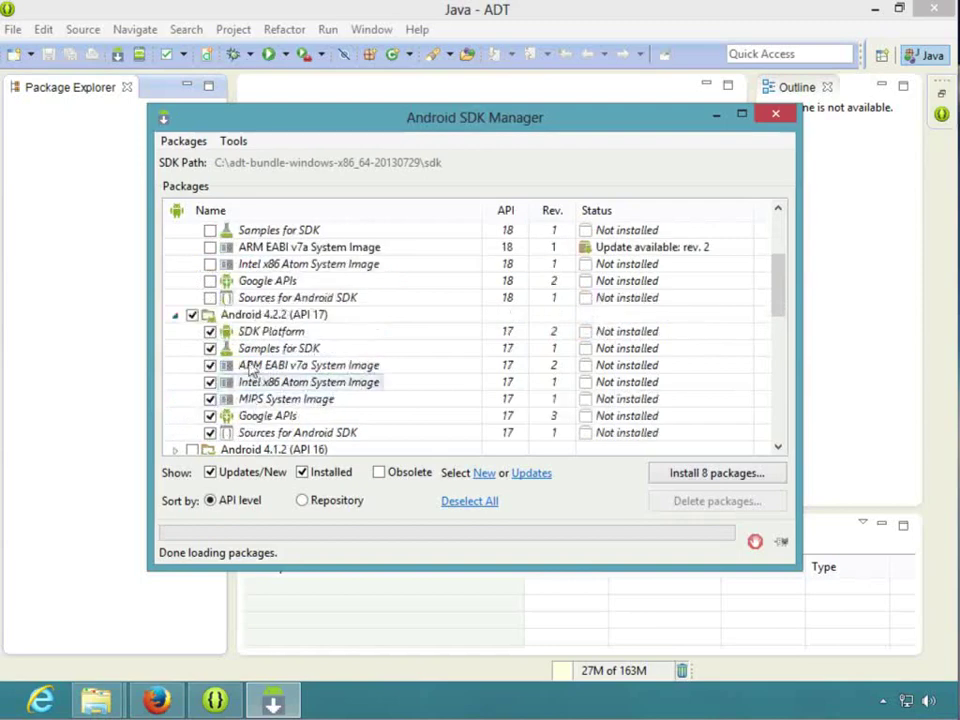
scroll(345, 372, up, 3)
scroll(343, 381, down, 4)
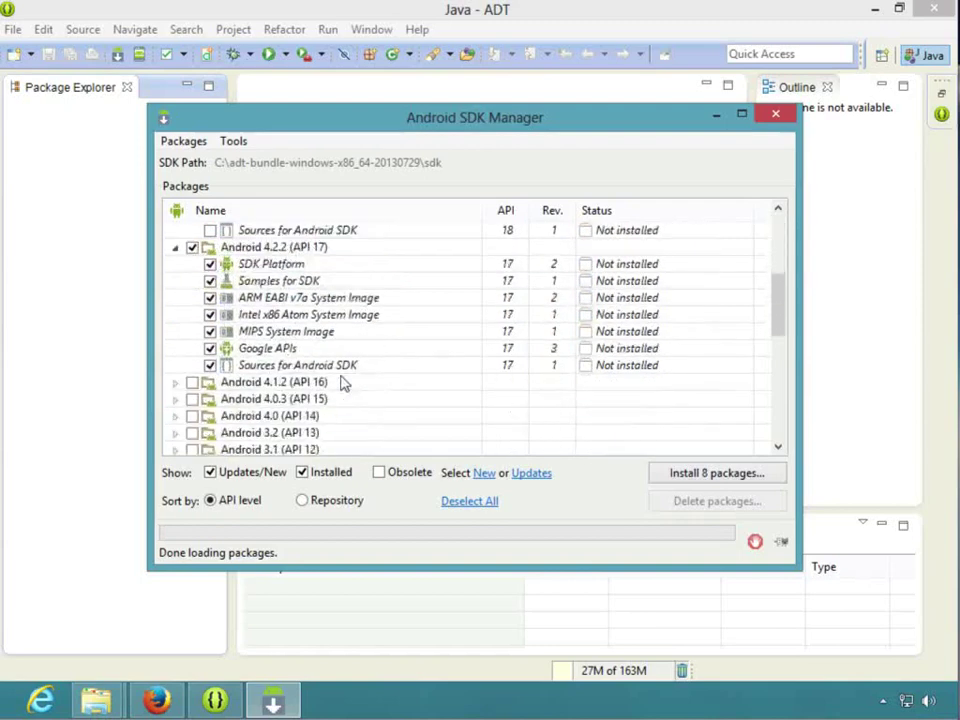
scroll(343, 382, up, 4)
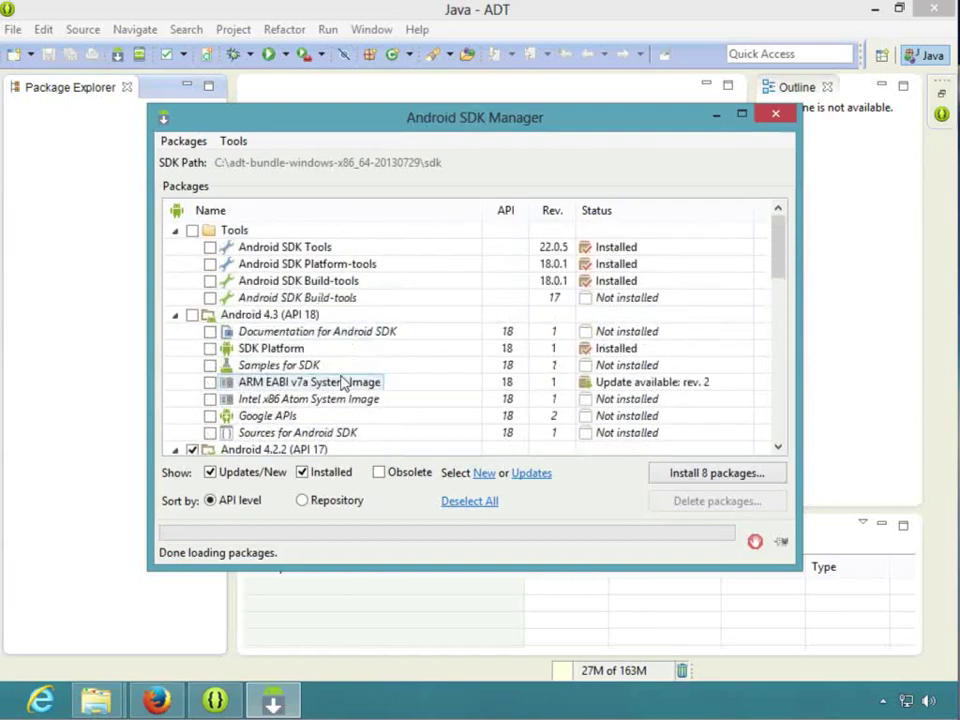
scroll(343, 382, down, 10)
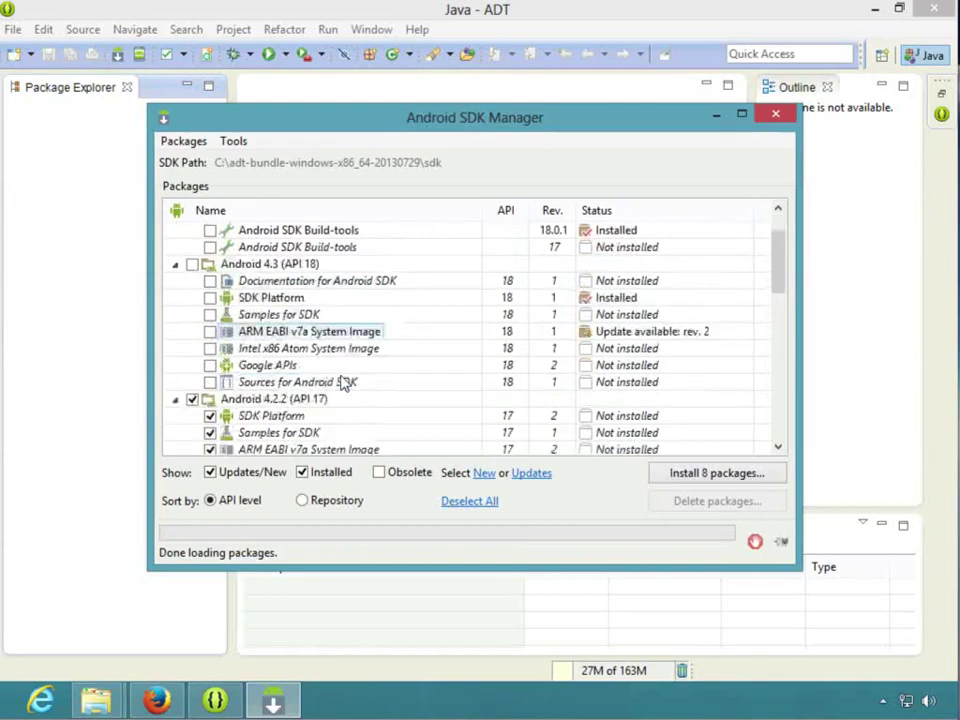
scroll(343, 382, down, 1)
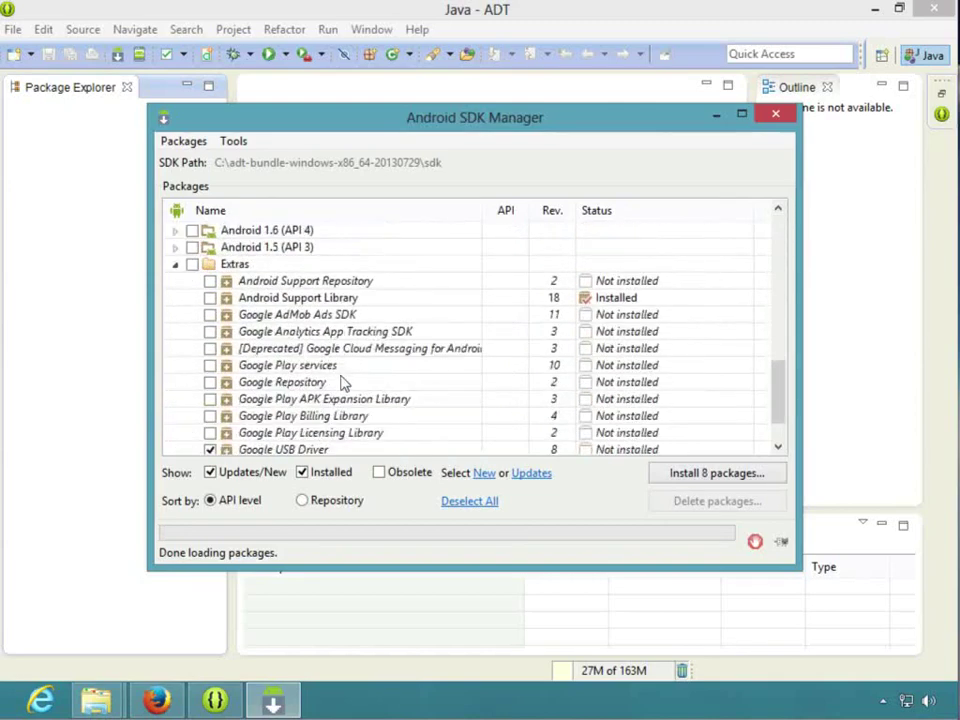
scroll(343, 378, down, 1)
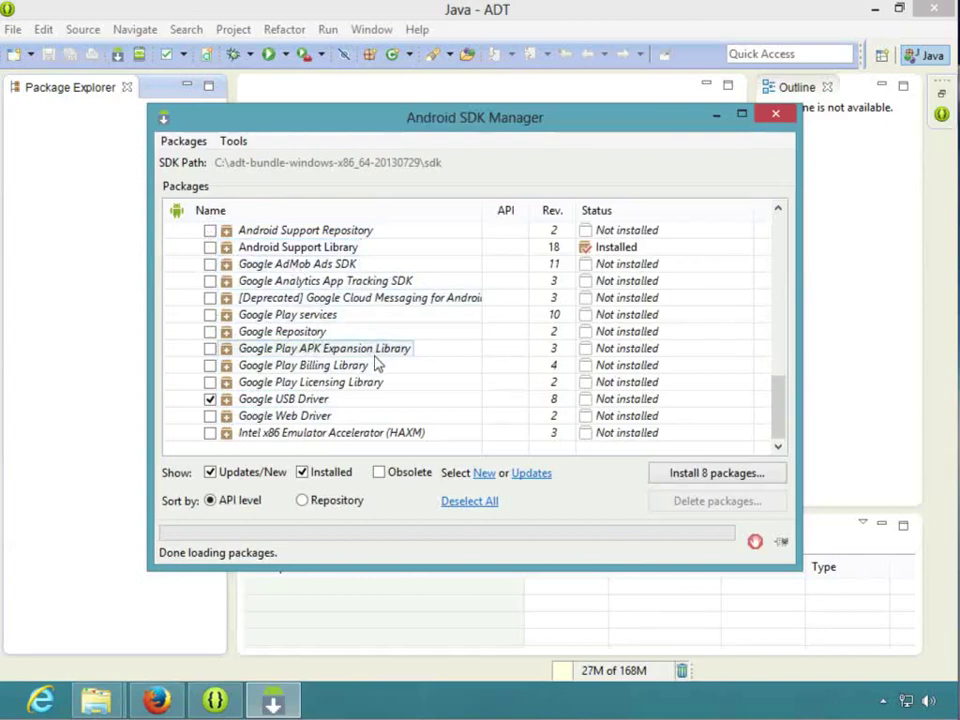
- Accept the Android SDK, Intel and MIPS sysimage licenses and start installing the selected API 17 packages and Google USB Driver
click(711, 477)
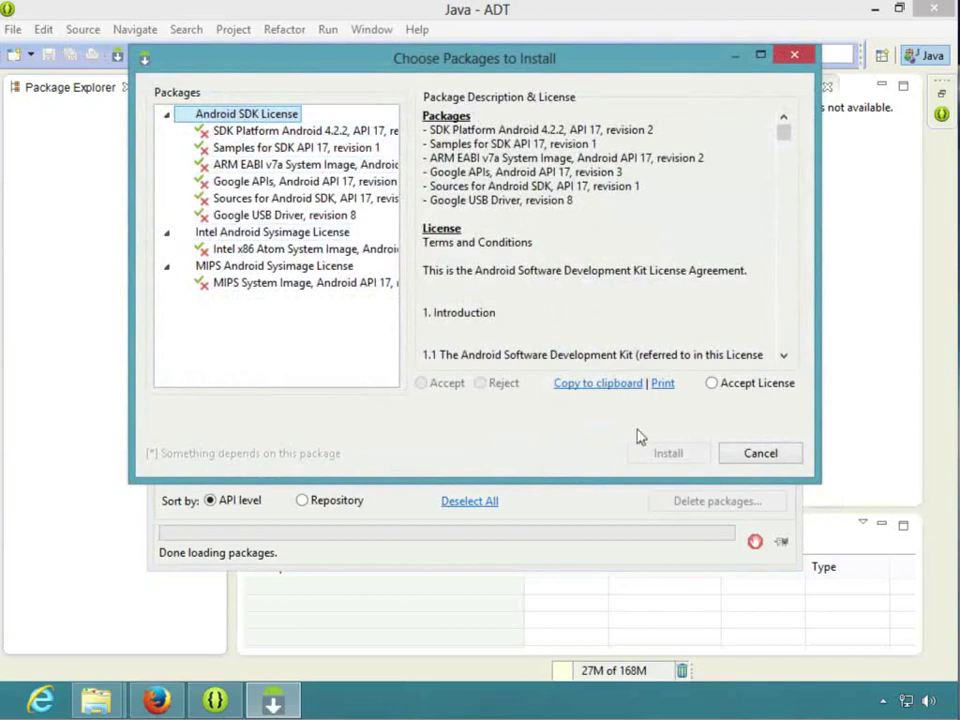
click(714, 384)
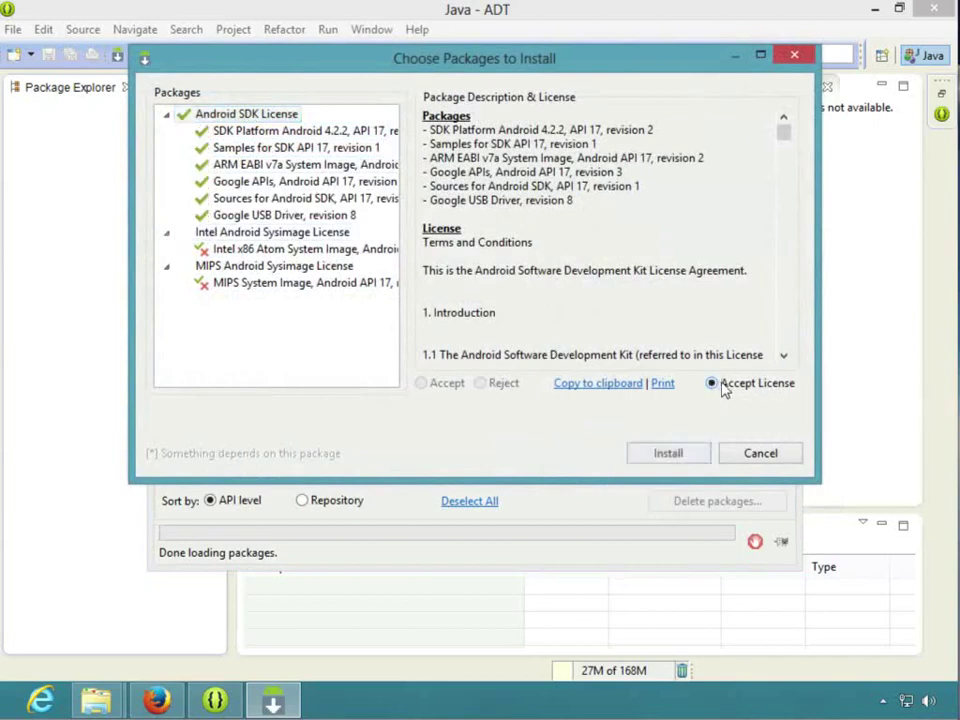
click(250, 232)
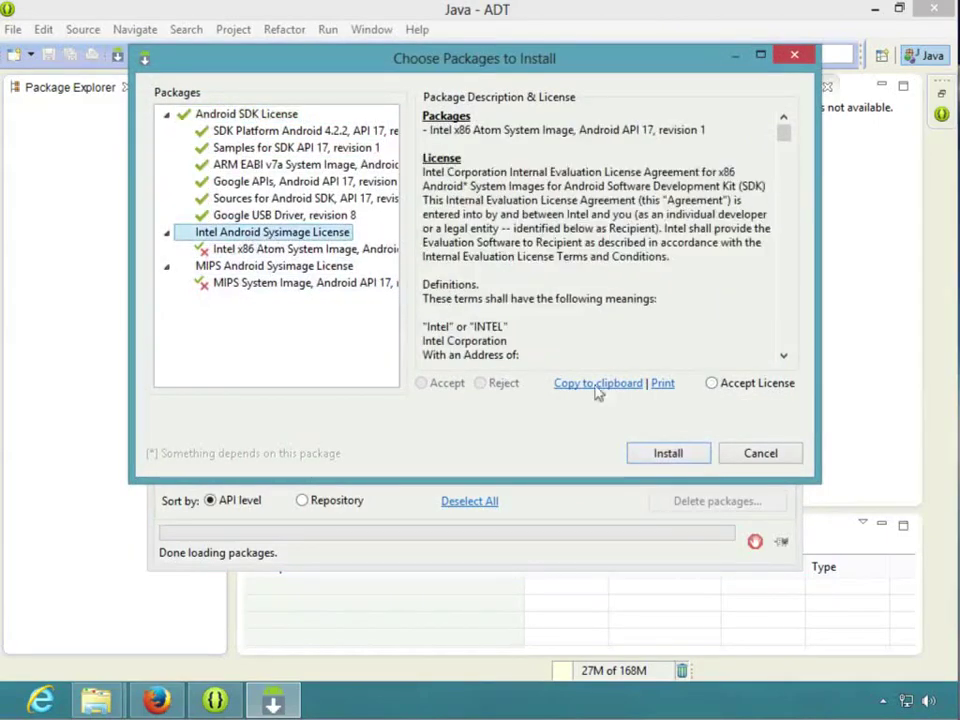
click(713, 383)
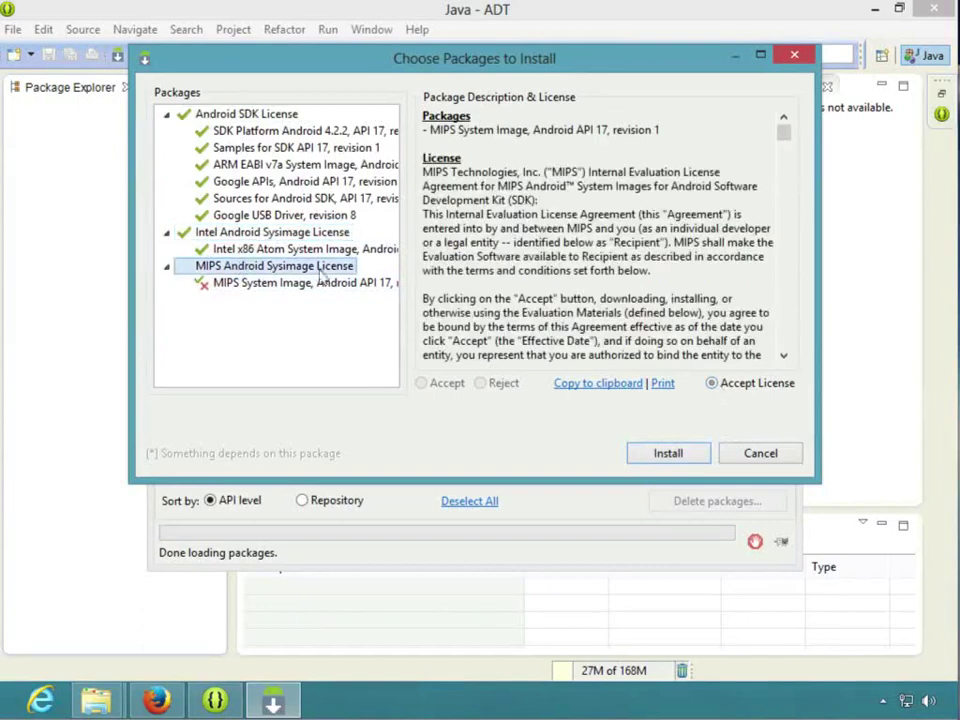
click(711, 383)
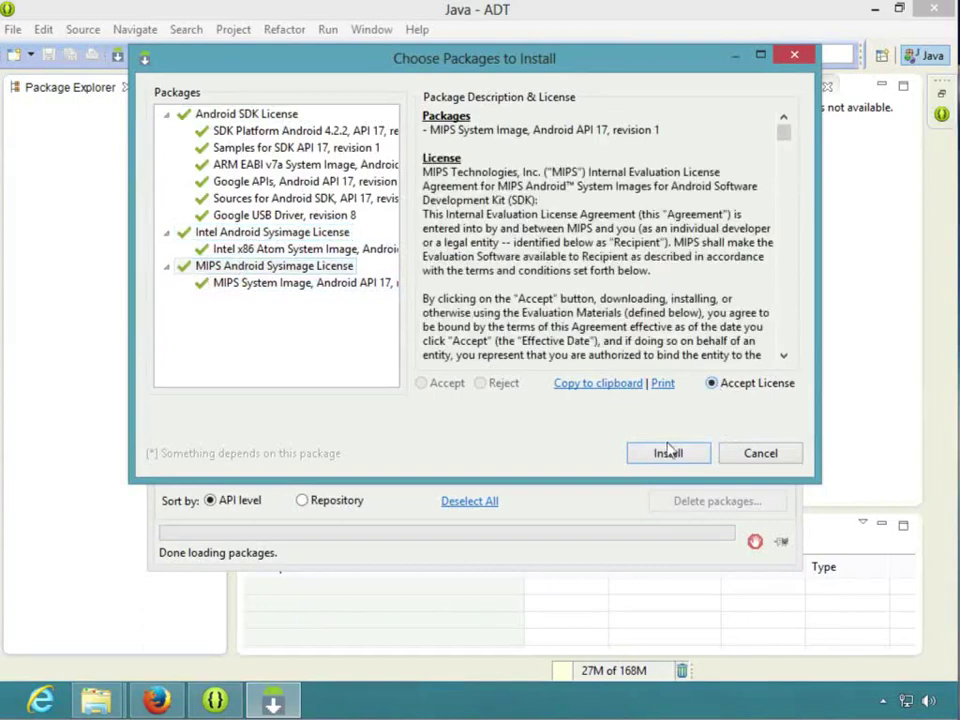
click(696, 456)
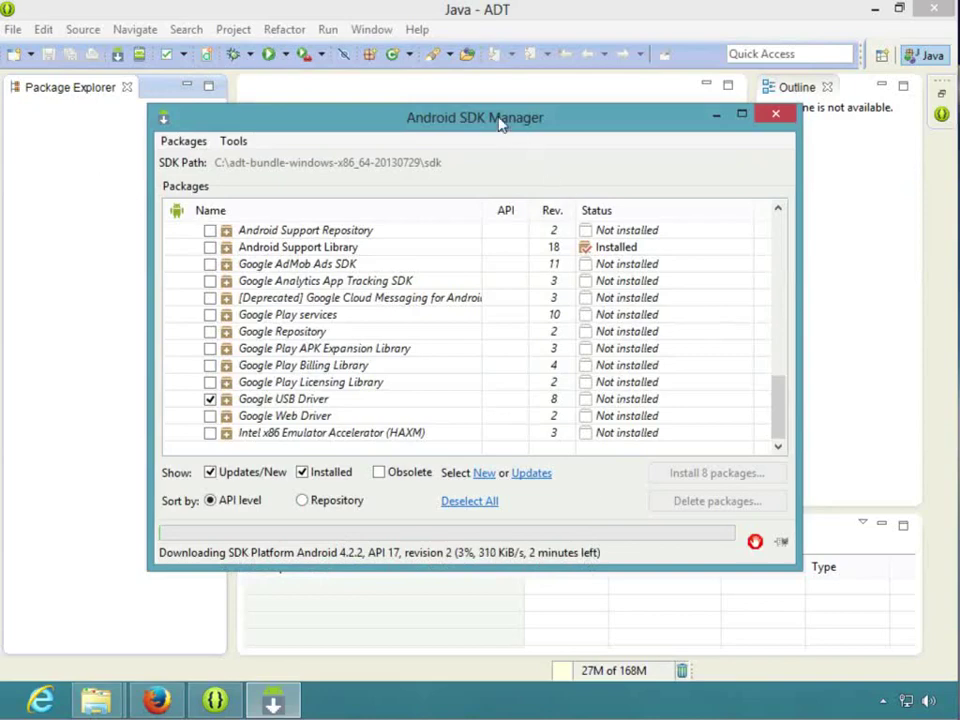
- Collapse the Android 4.3 (API 18) and Android 4.2.2 (API 17) groups in the SDK Manager's package list
drag(500, 146, 499, 165)
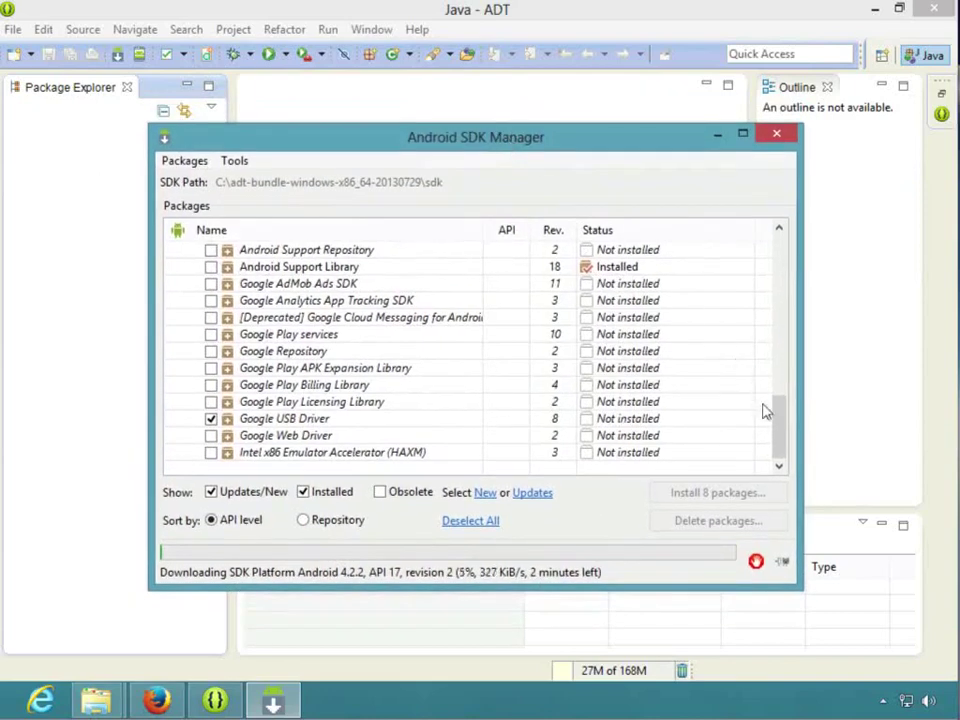
drag(785, 430, 793, 246)
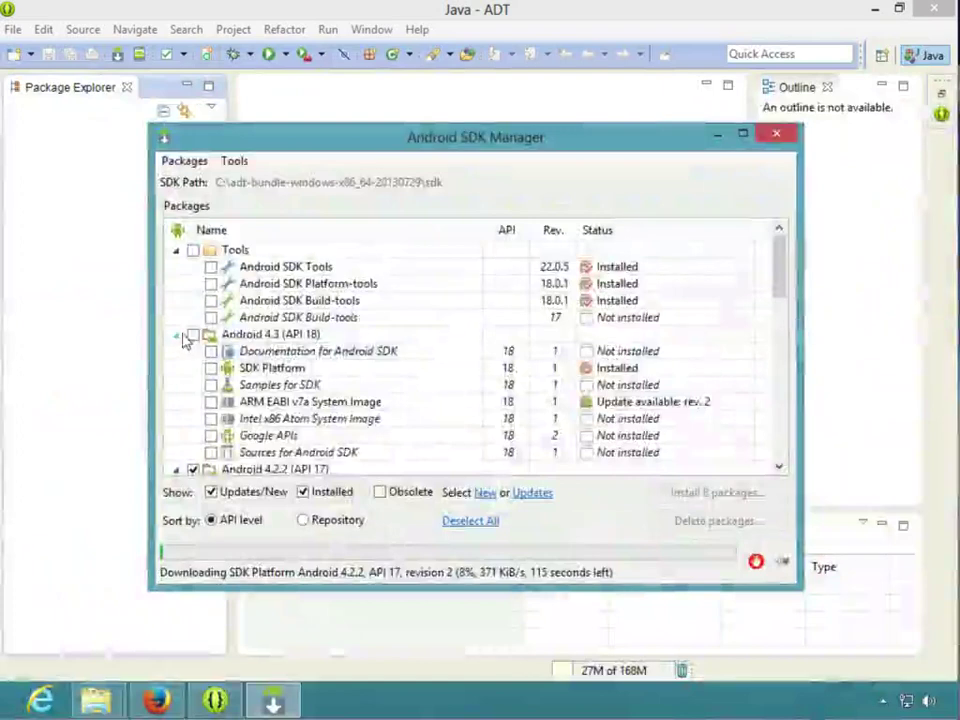
click(177, 335)
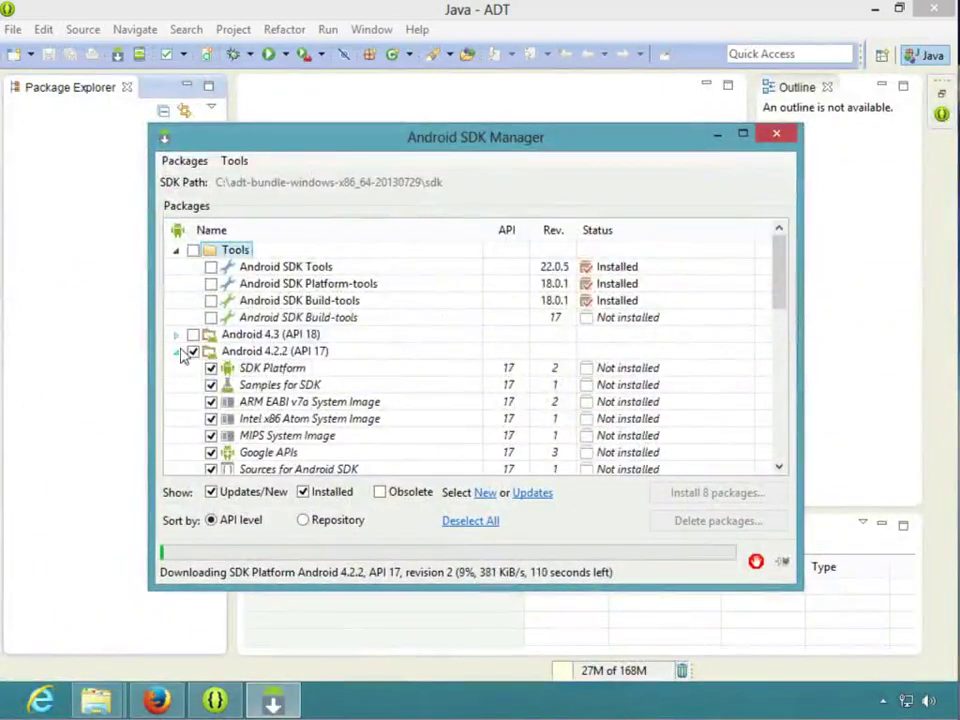
click(177, 351)
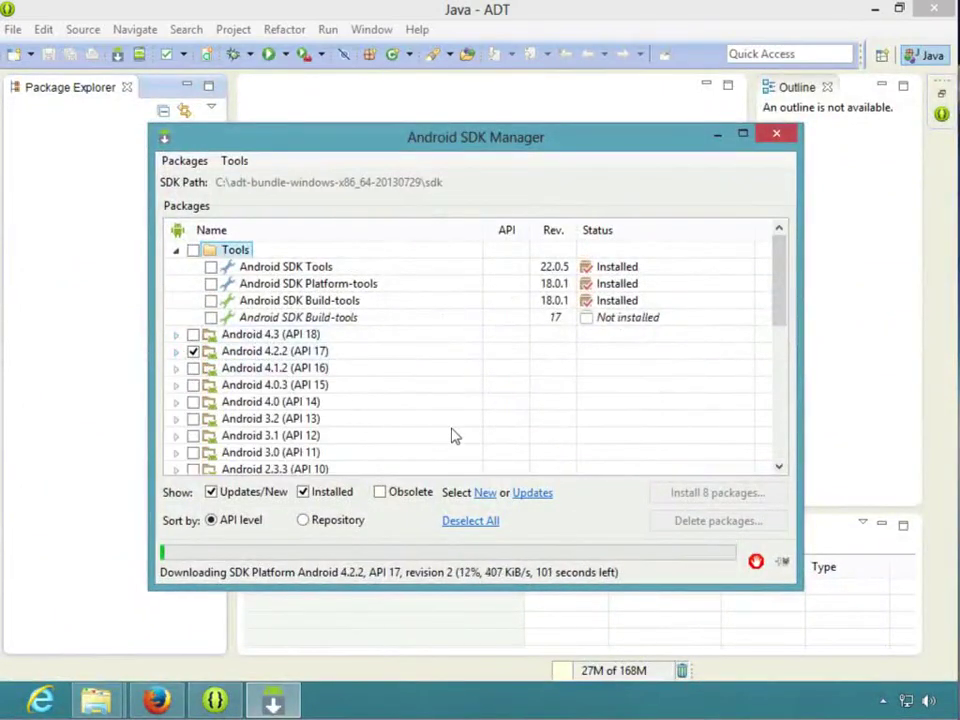
- Check the install status of the Android 4.2.2 (API 17), Extras and Tools packages, and close the SDK Manager
click(176, 353)
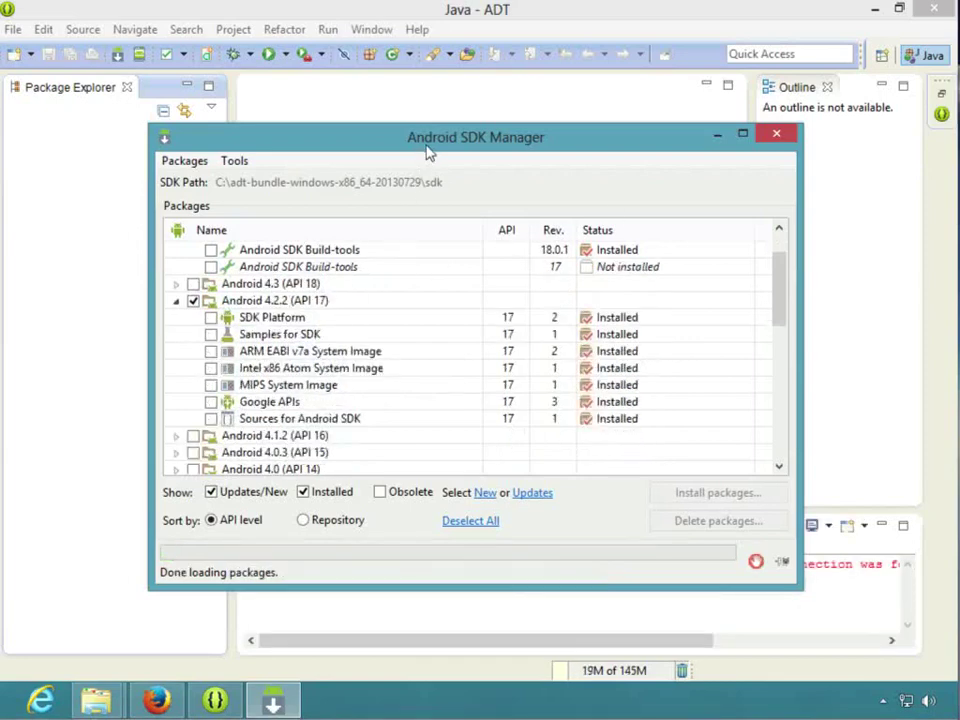
click(177, 301)
scroll(222, 380, down, 5)
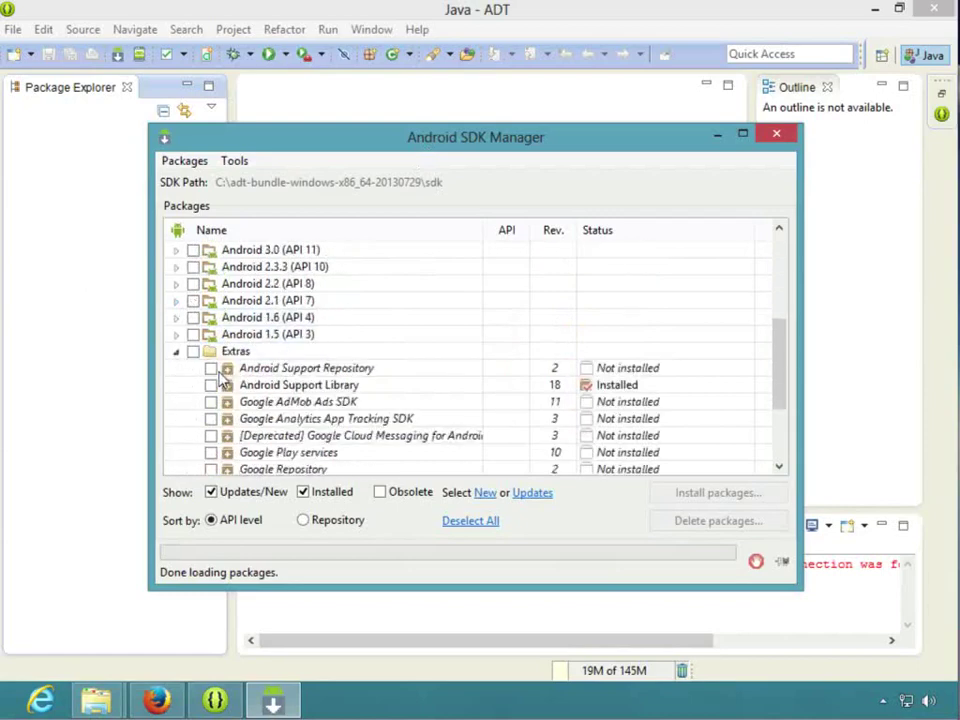
scroll(222, 380, up, 2)
scroll(222, 380, up, 3)
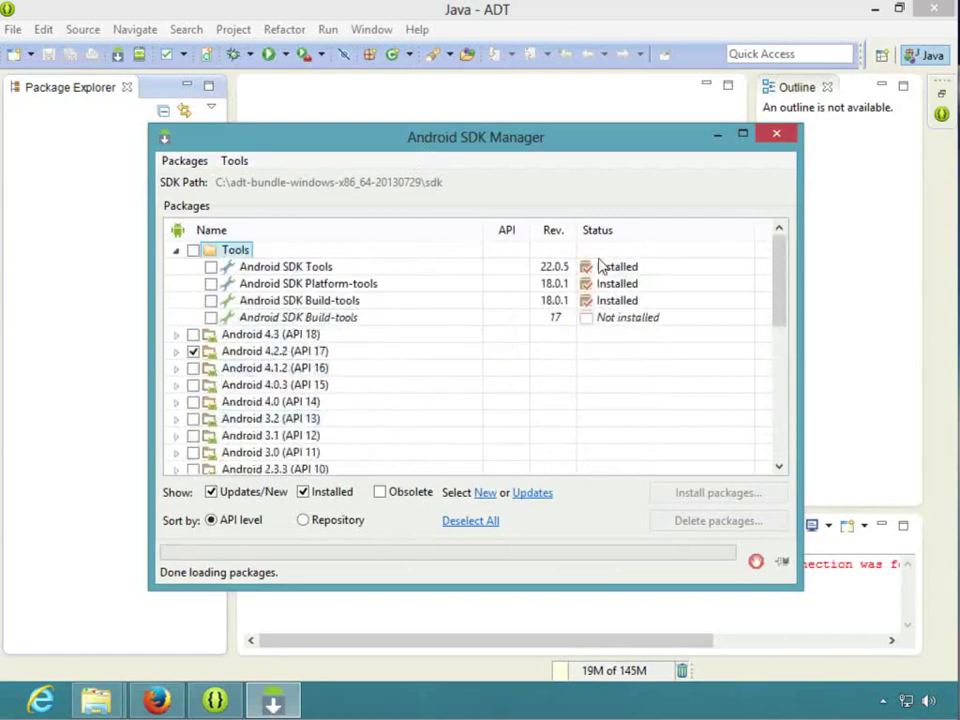
click(776, 134)
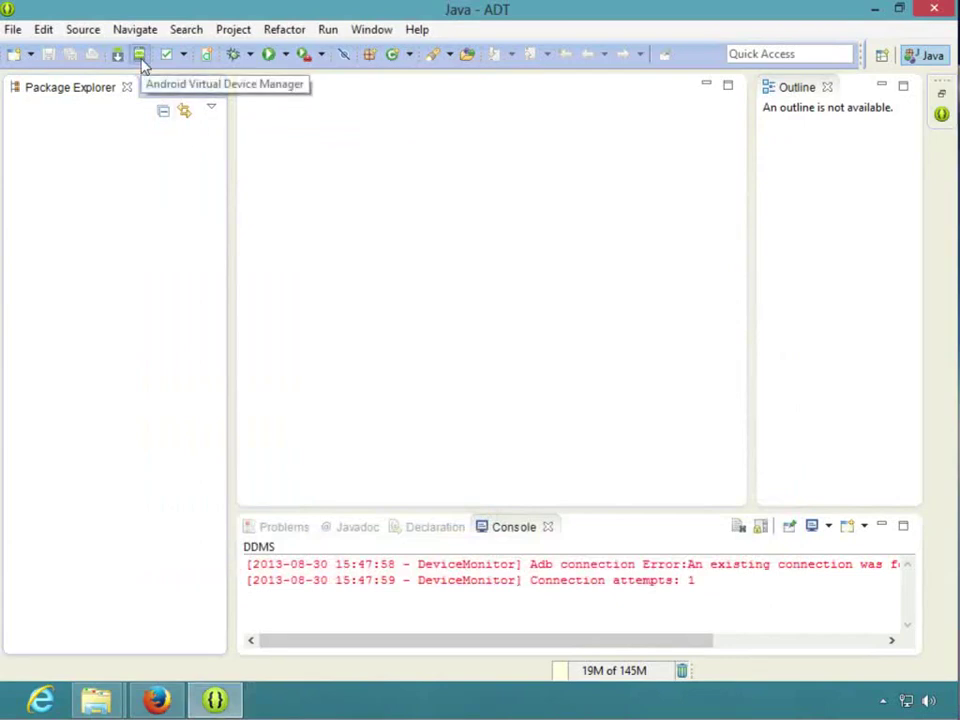
click(141, 60)
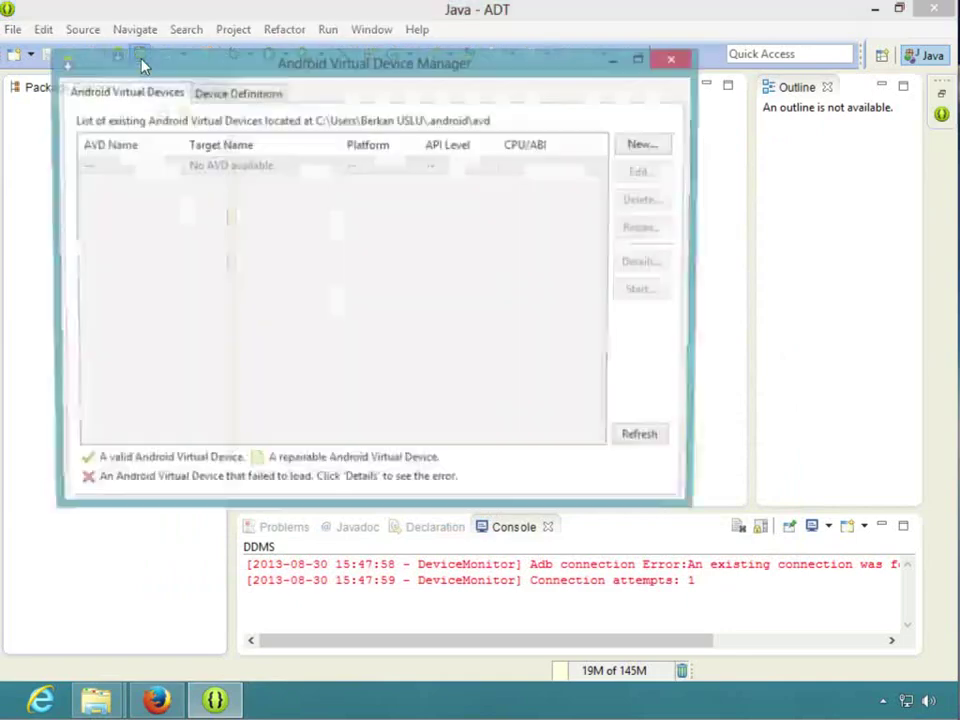
drag(282, 68, 456, 122)
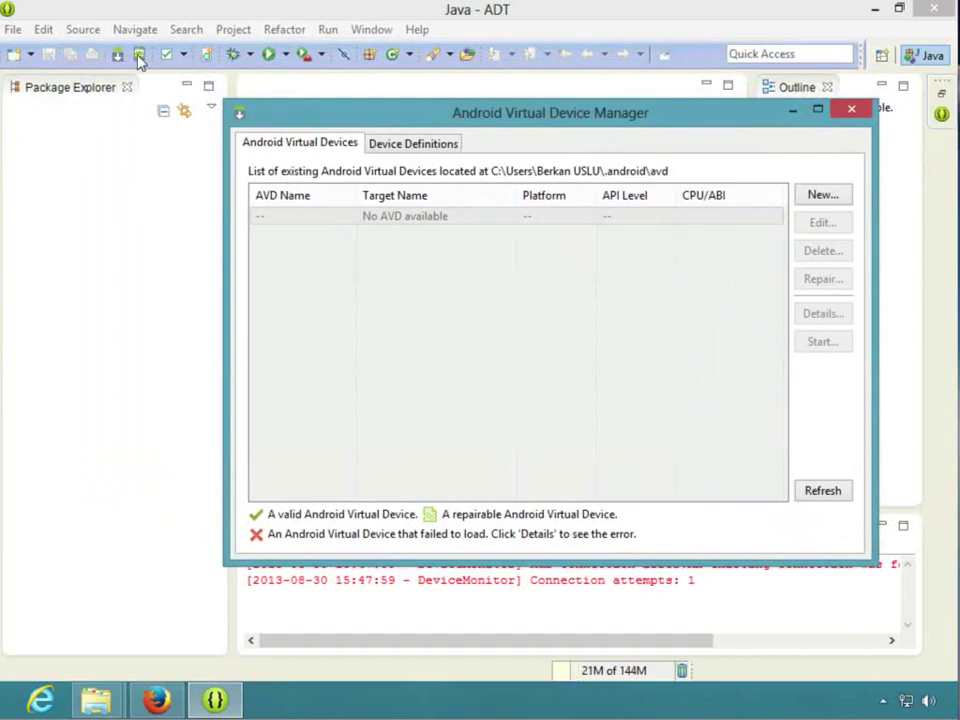
click(852, 111)
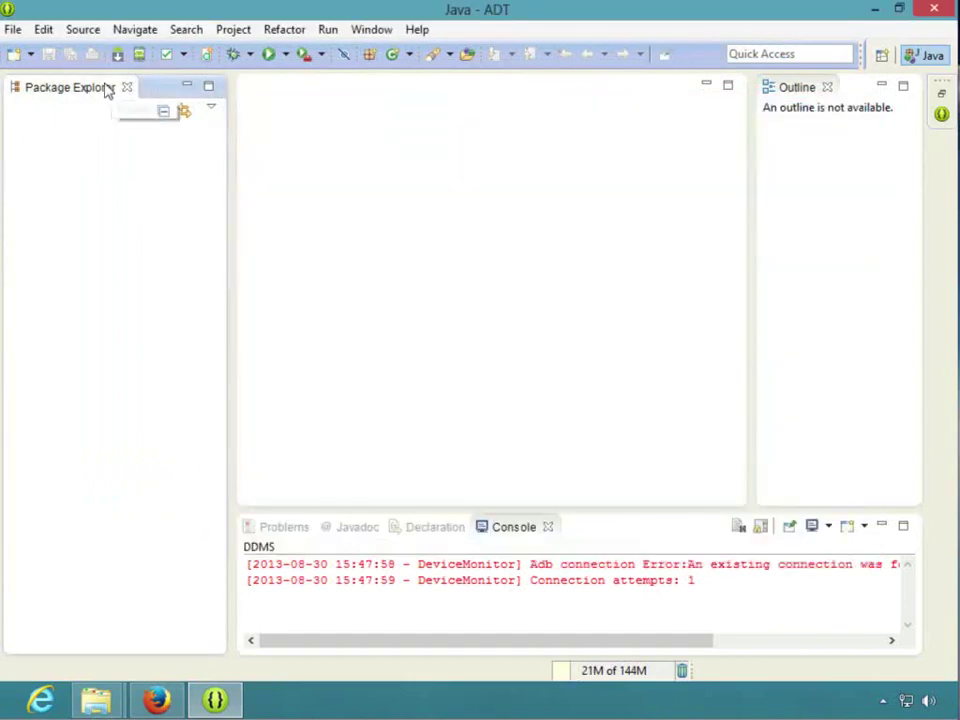
- Open the Android Virtual Device Manager and begin a new virtual device with the AVD name AVD1
click(140, 57)
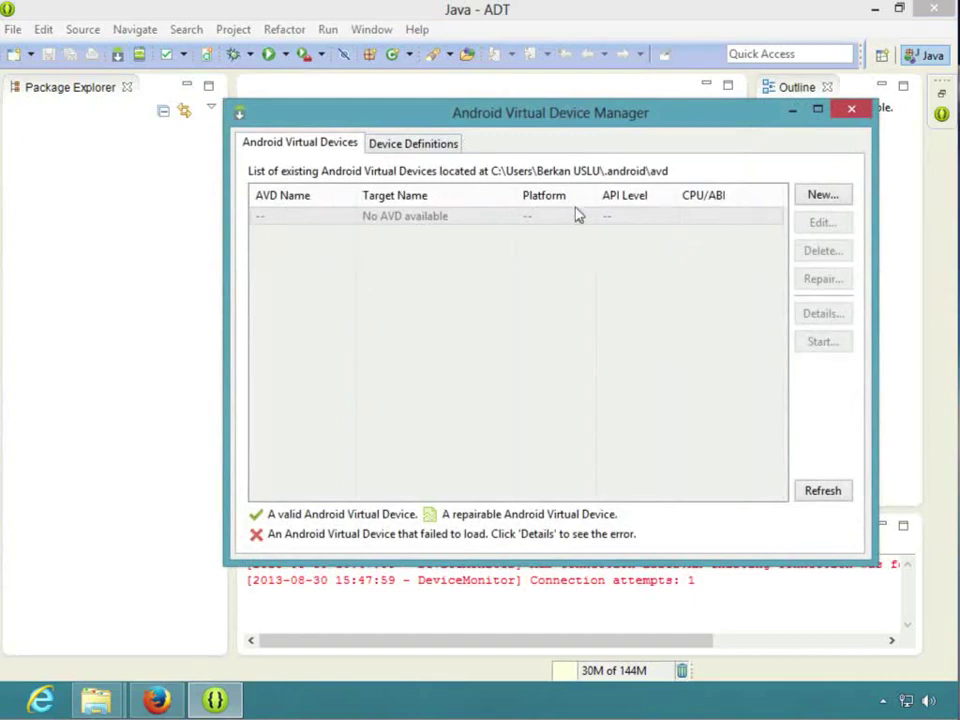
click(823, 198)
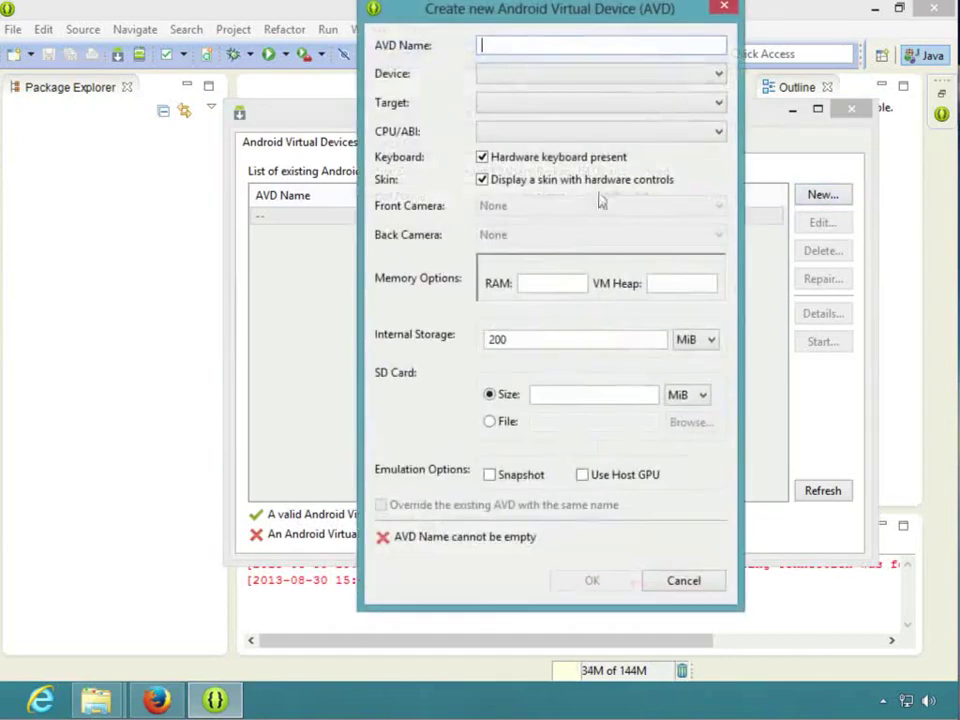
drag(485, 20, 537, 48)
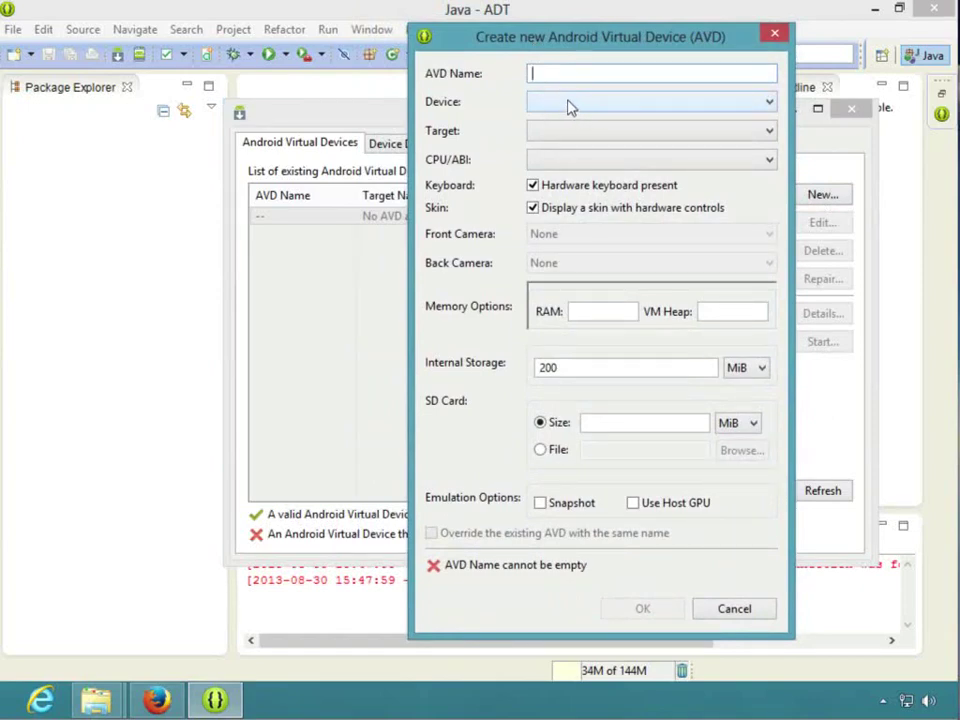
drag(552, 47, 550, 49)
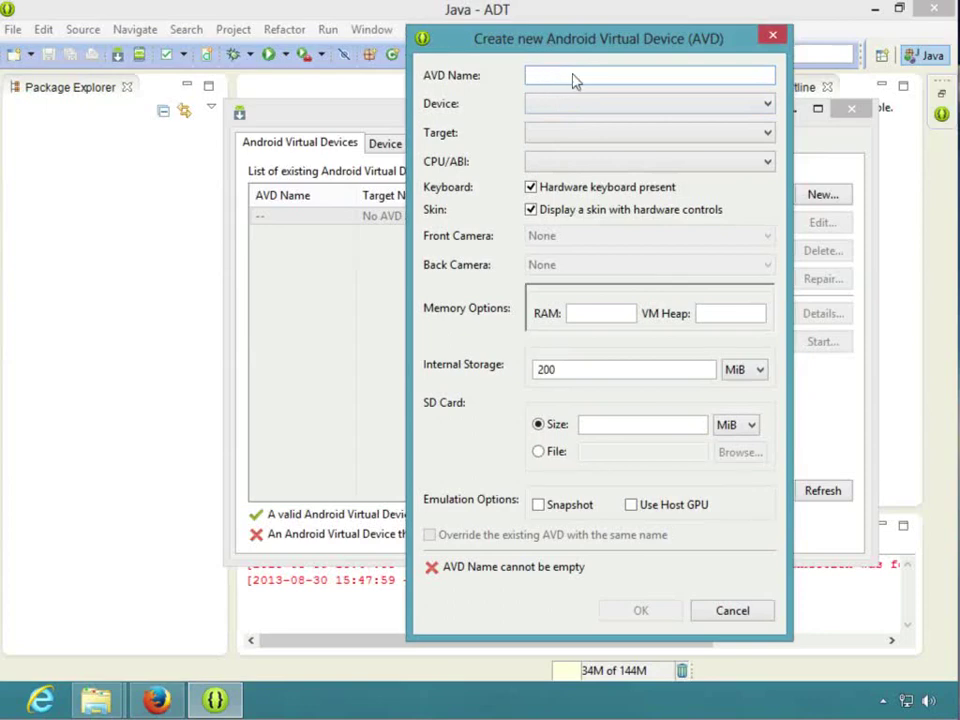
text(AVD1)
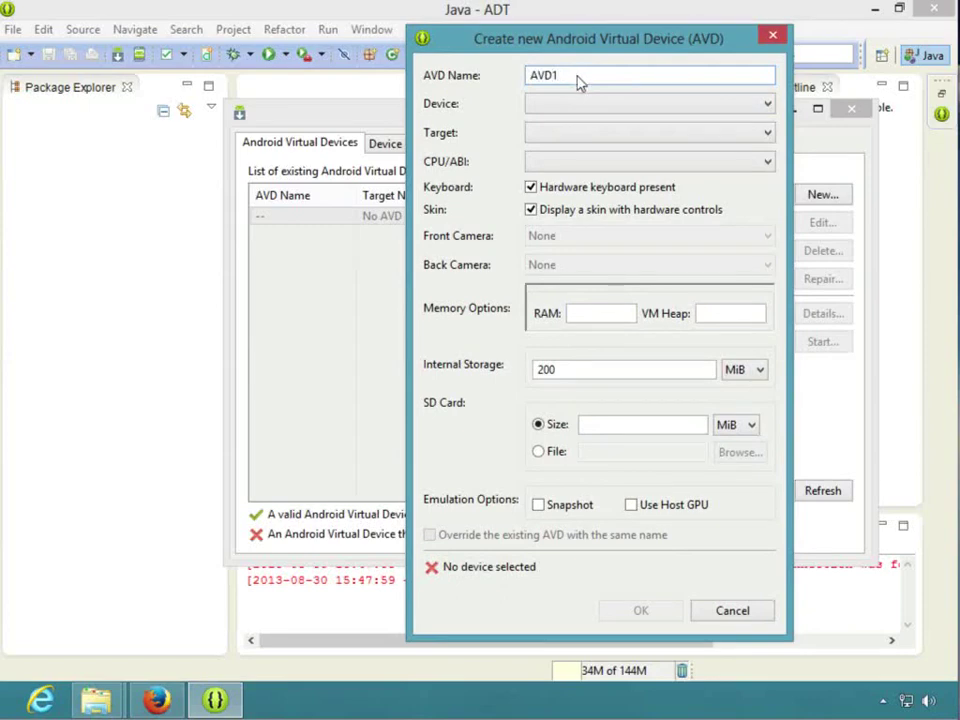
- Look through the available device definitions and choose Nexus 4 (4.7", 768 × 1280: xhdpi) for the new virtual device
click(628, 104)
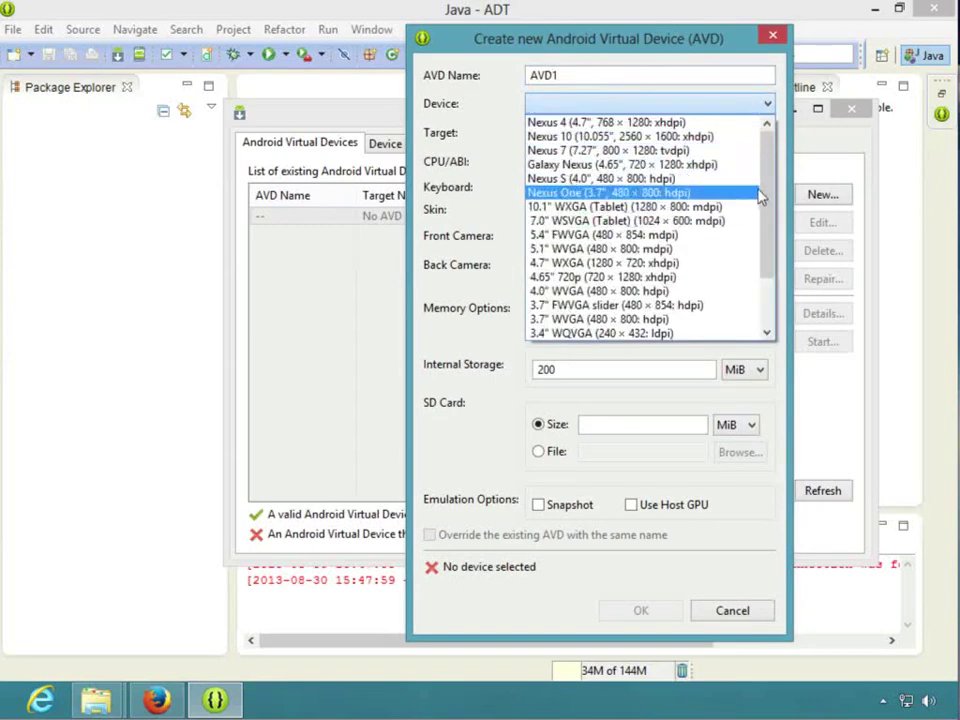
scroll(763, 199, down, 1)
drag(763, 199, 767, 154)
drag(765, 180, 766, 253)
scroll(768, 210, up, 2)
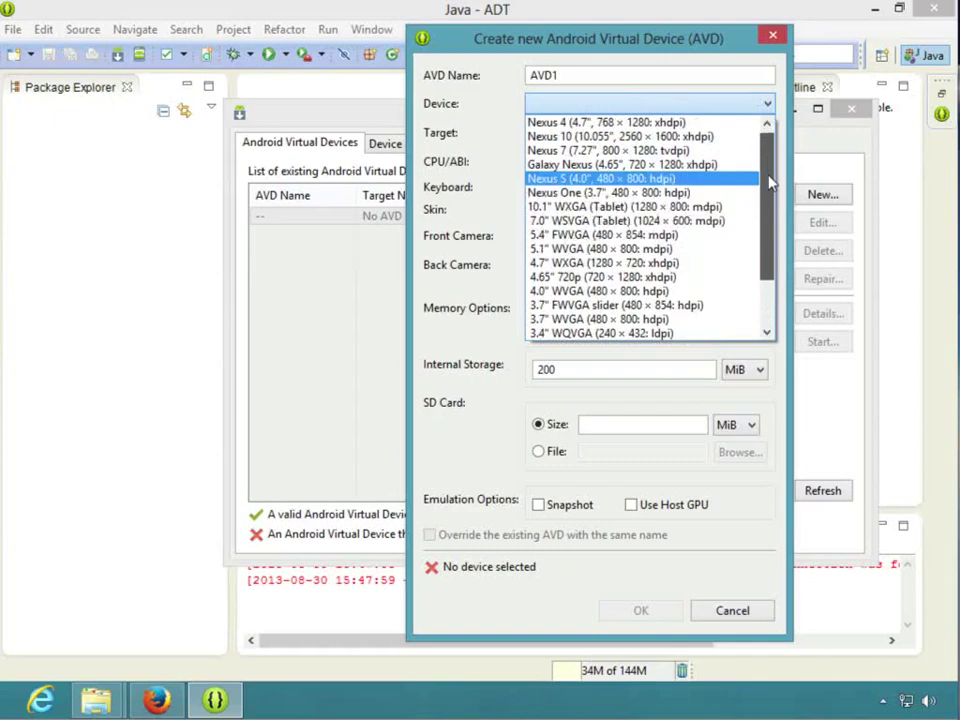
scroll(770, 180, down, 1)
scroll(770, 180, up, 1)
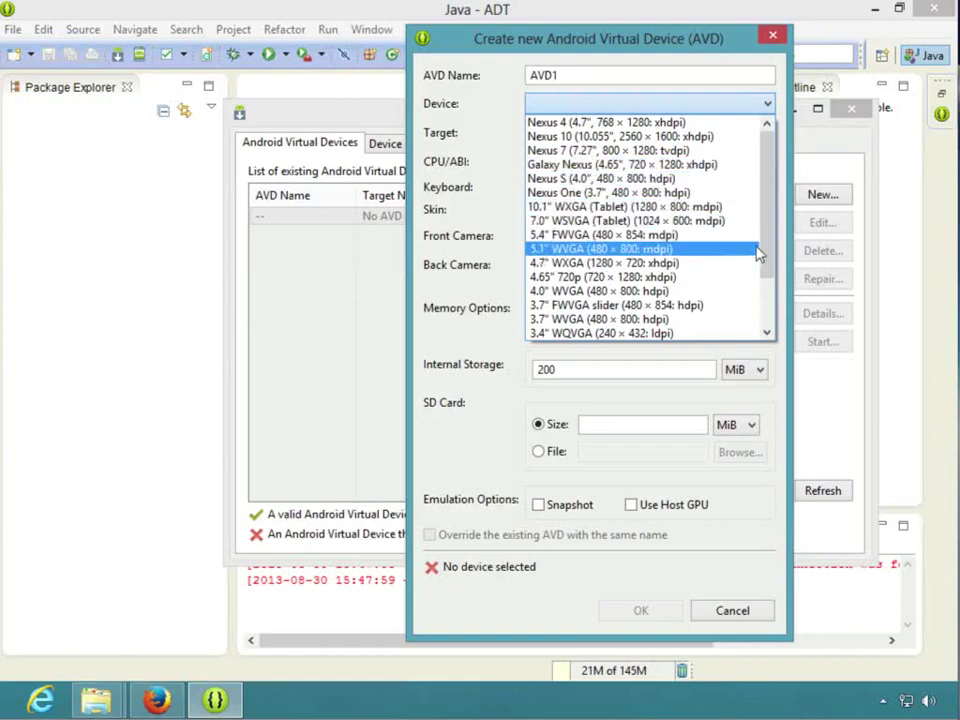
drag(765, 228, 765, 188)
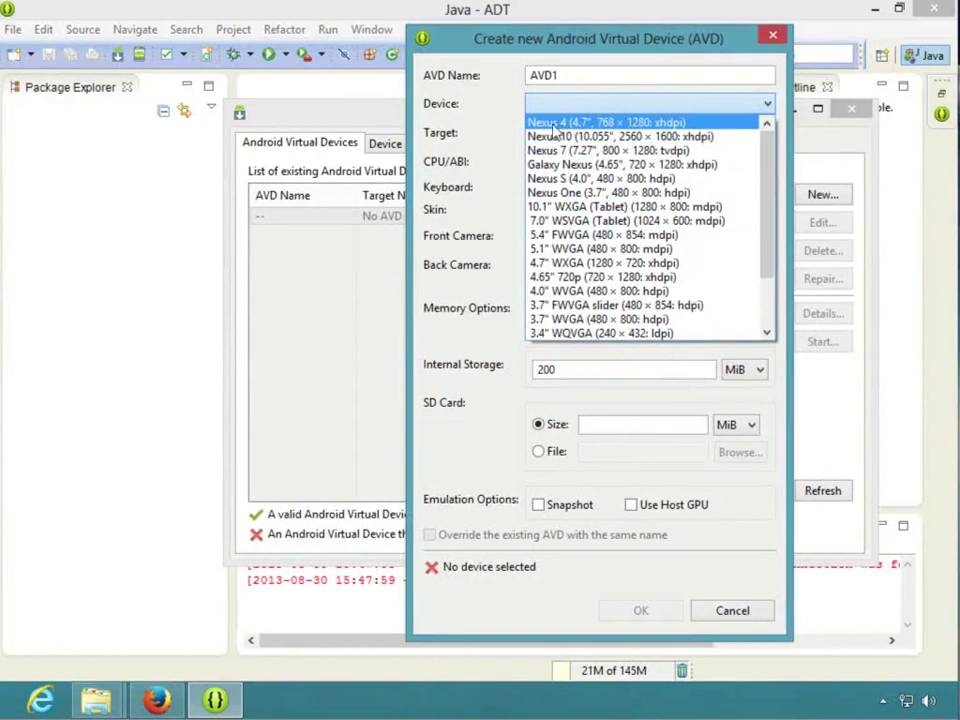
click(592, 124)
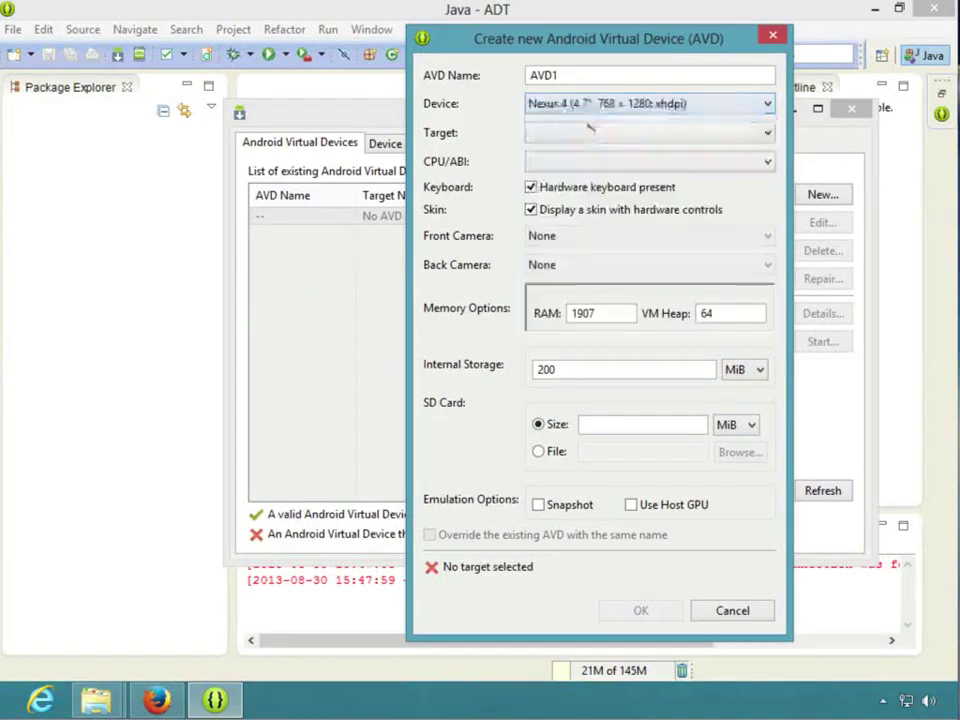
- Extend the AVD name to AVD1_XHDPI and set its target to Android 4.3 - API Level 18
click(630, 76)
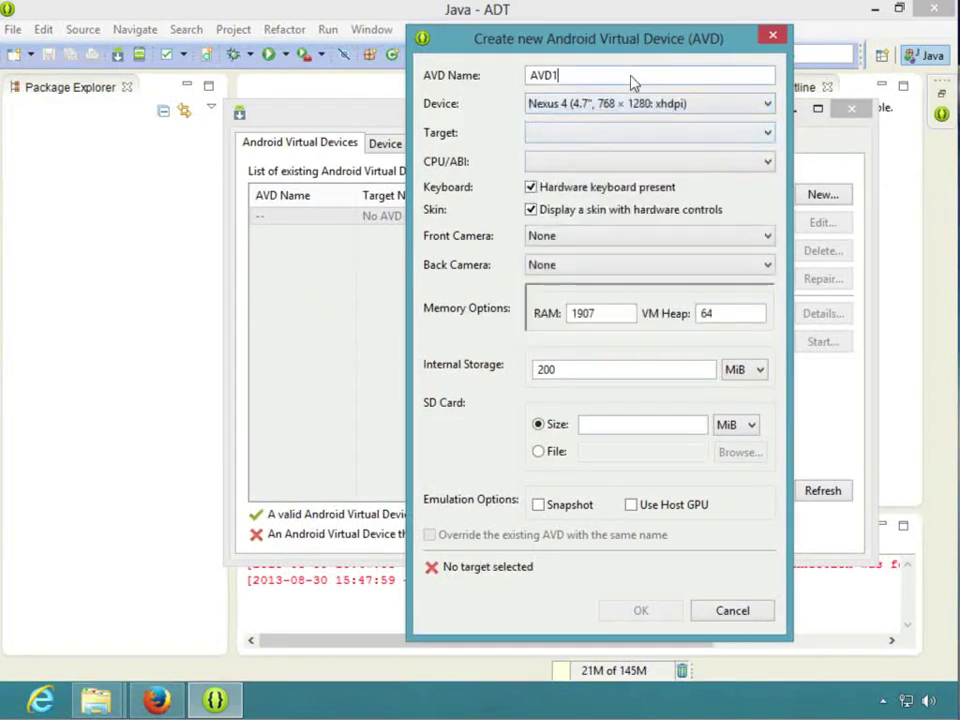
text(_XHDPI)
click(656, 131)
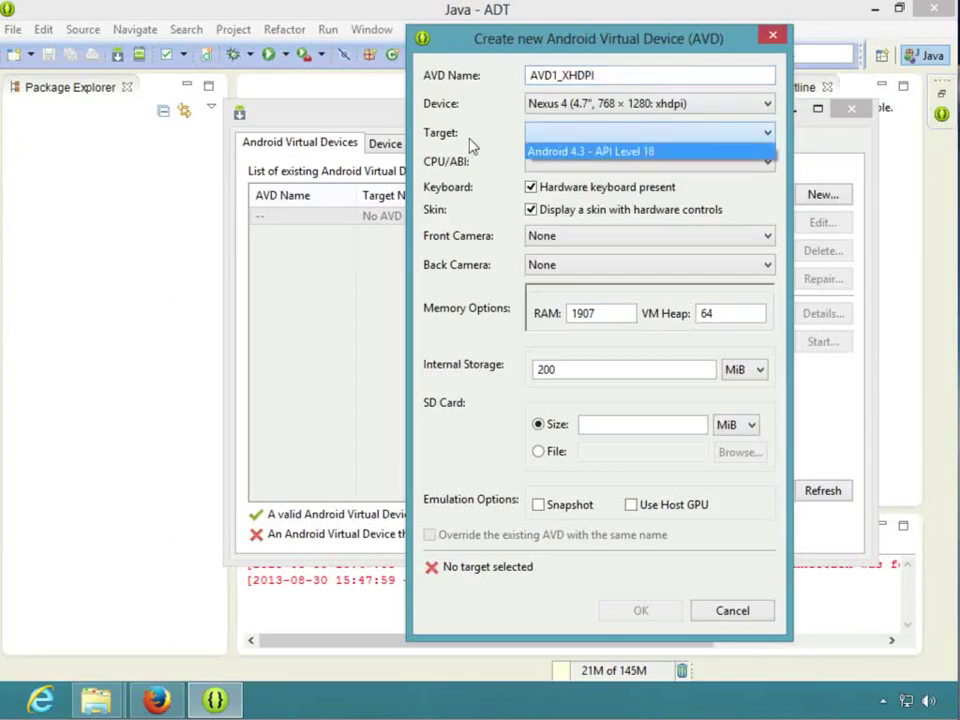
click(612, 134)
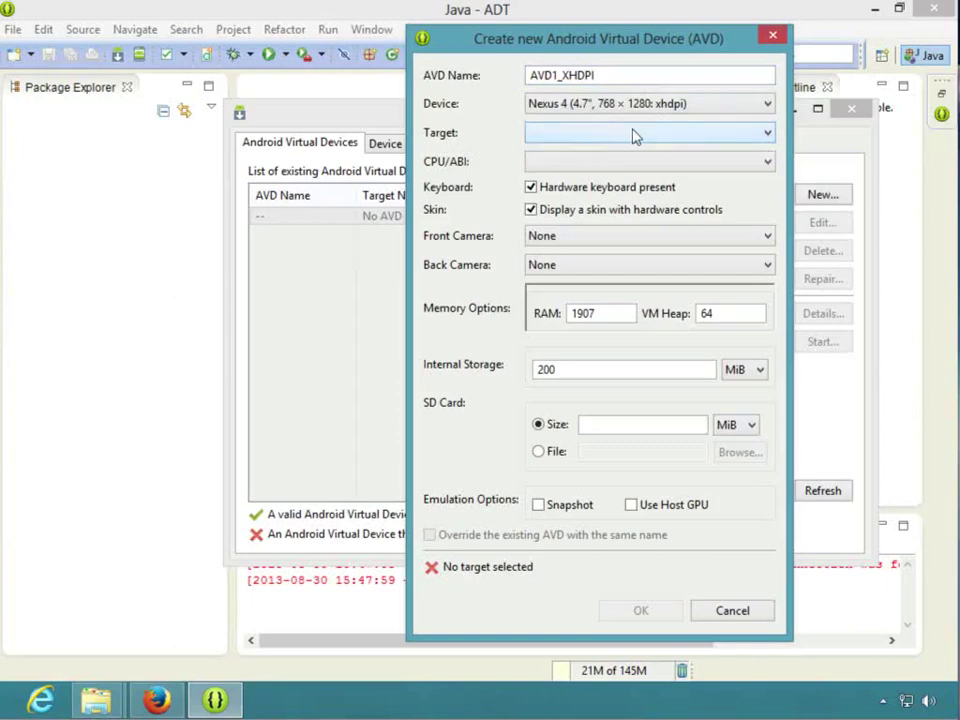
click(612, 134)
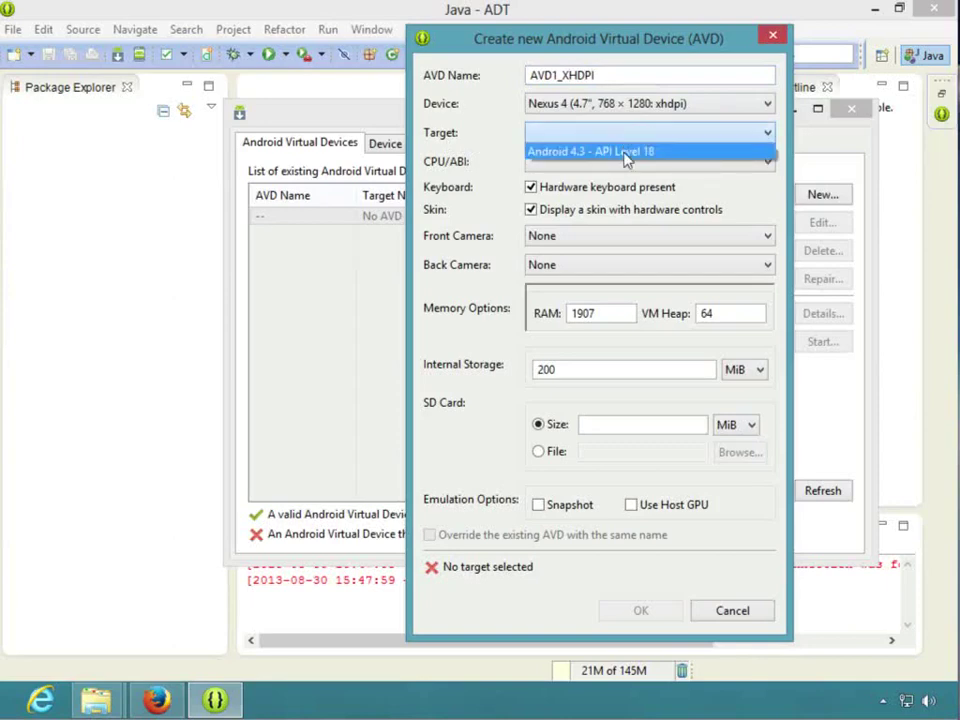
click(625, 152)
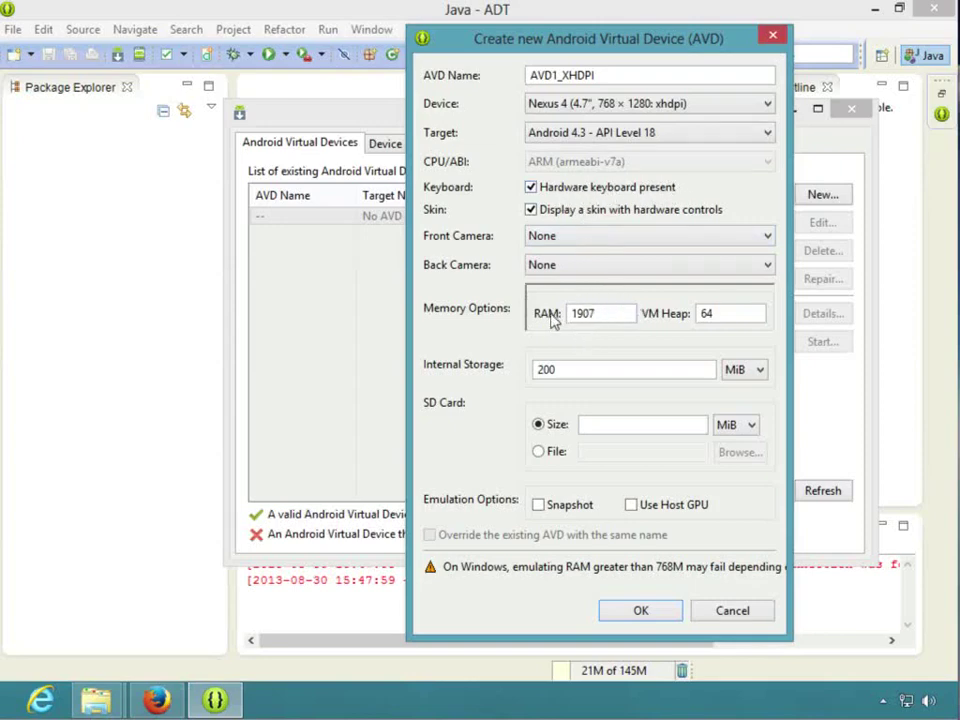
- Check the front camera choices without changing them, and set the virtual device's RAM to 768
click(577, 242)
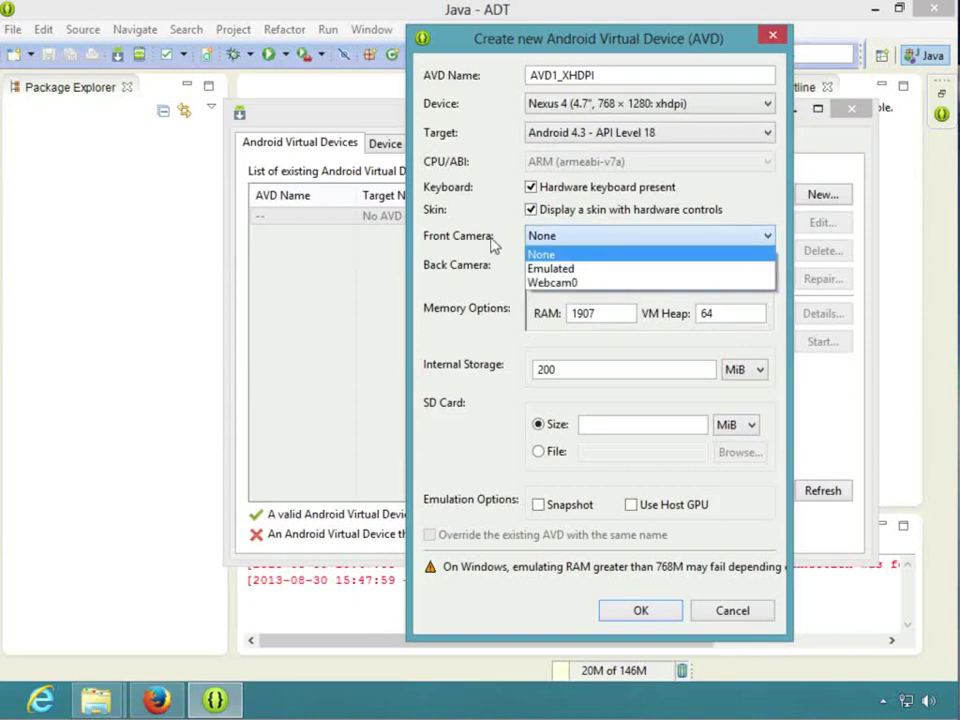
click(567, 240)
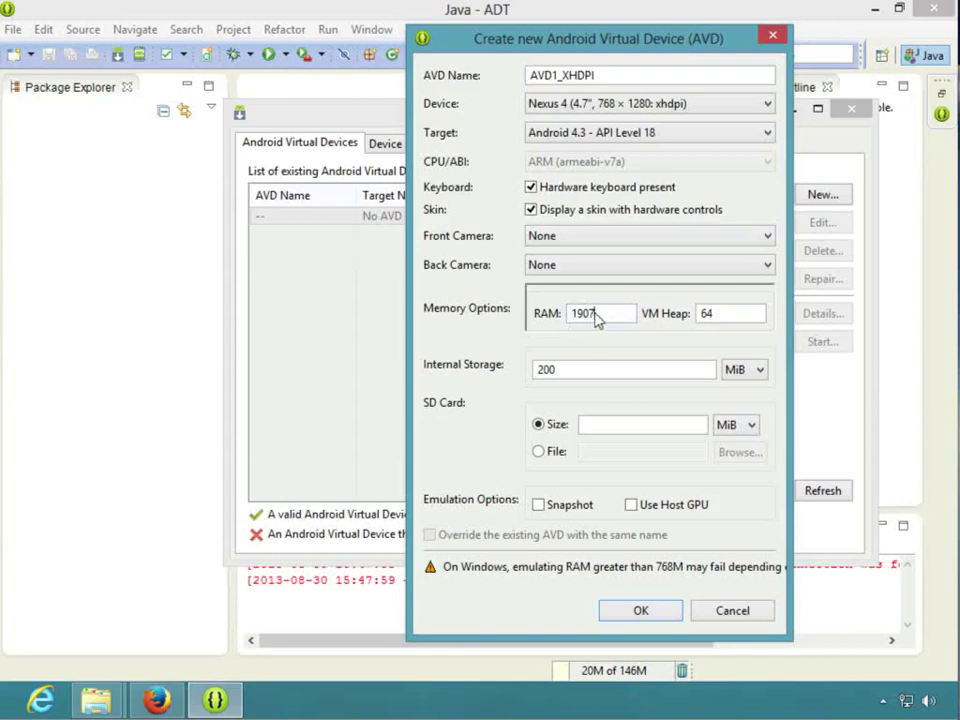
drag(600, 316, 563, 318)
click(606, 316)
double_click(606, 316)
text(768)
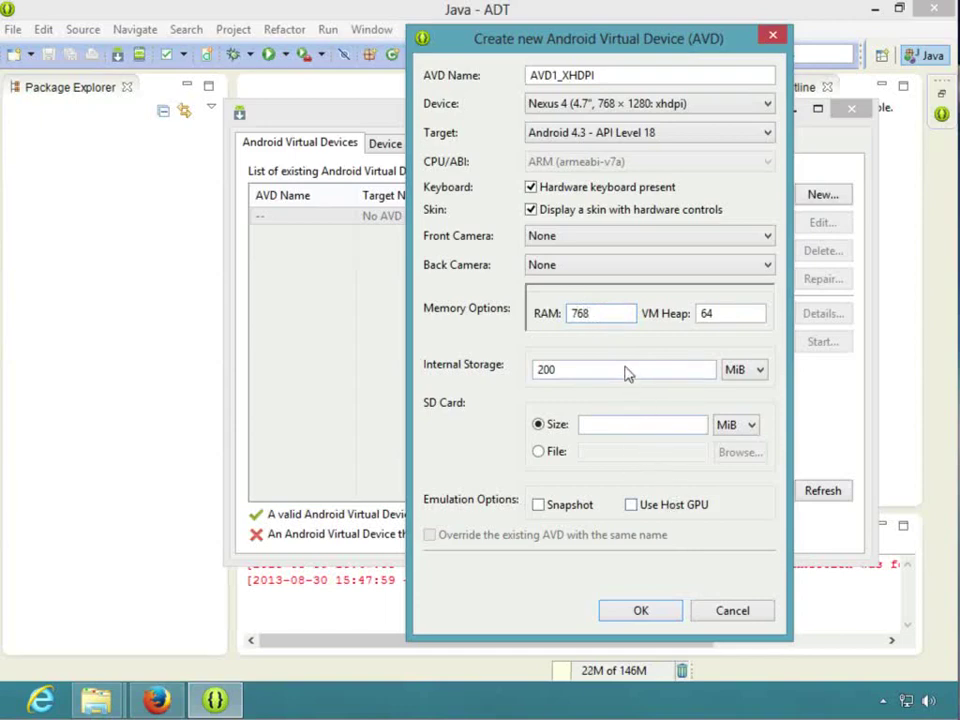
- Give the virtual device a 20 MiB SD card, enable the Snapshot emulation option and create the device
click(622, 370)
click(640, 428)
text(20)
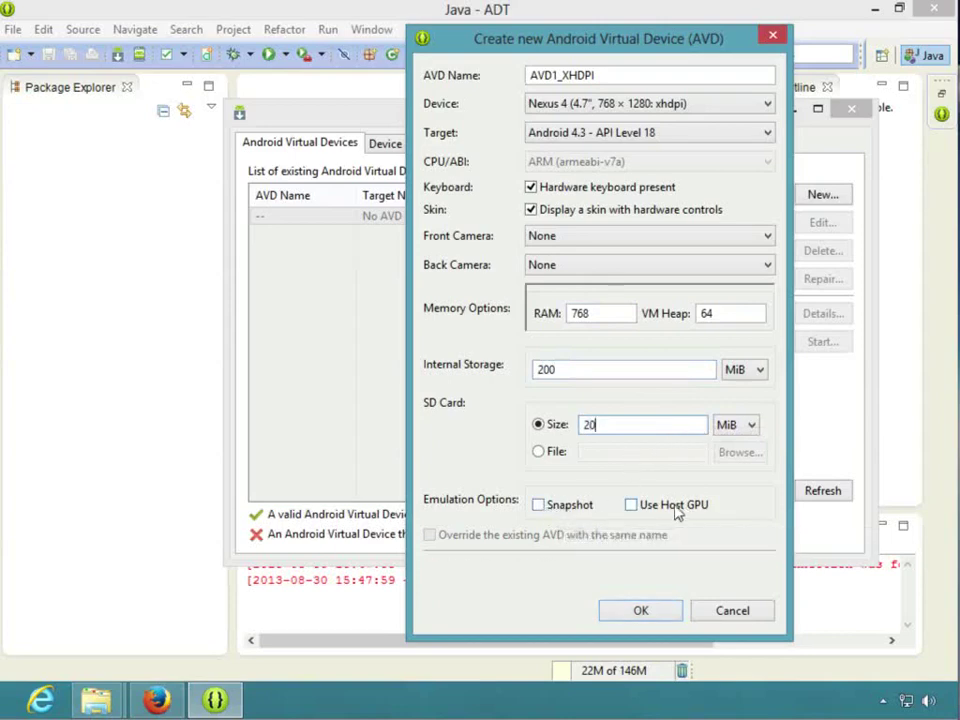
click(566, 507)
click(647, 606)
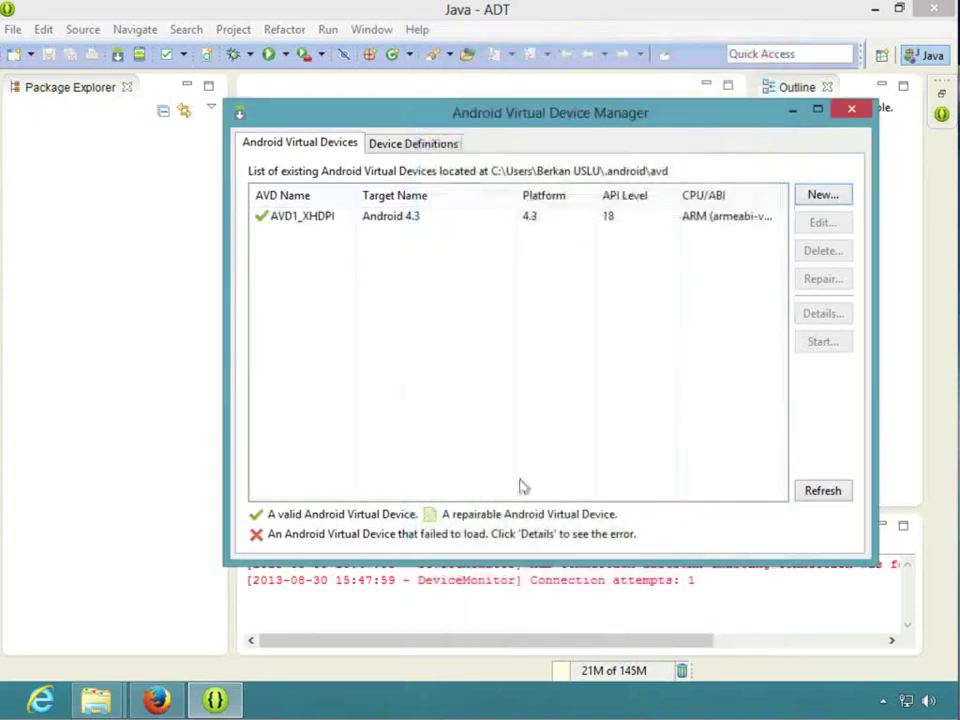
- View the details of the AVD1_XHDPI virtual device and close them again
click(352, 222)
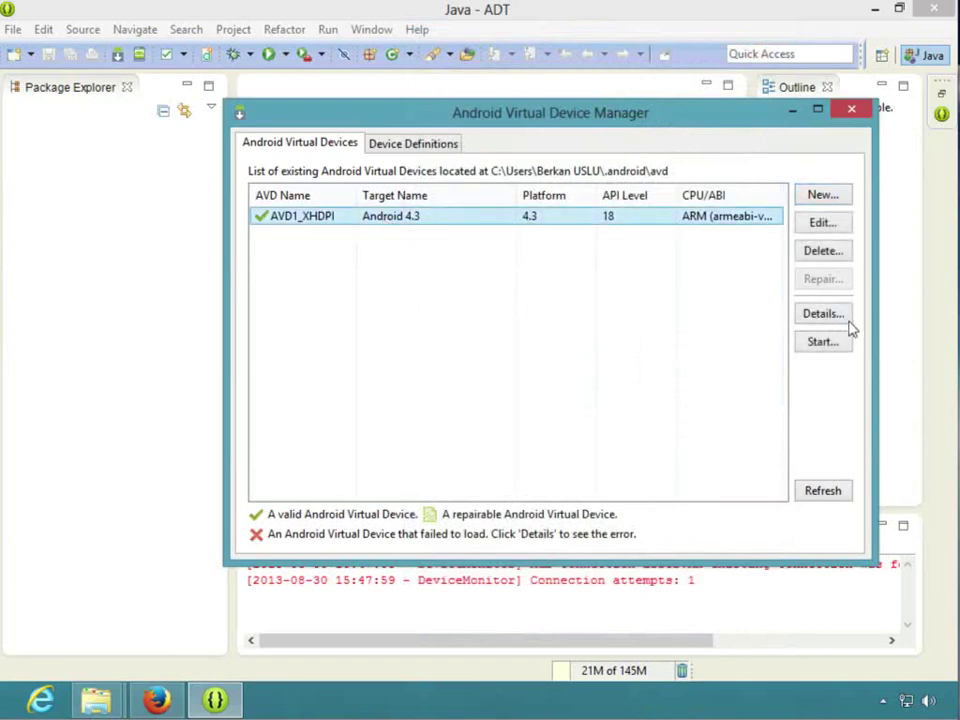
click(818, 315)
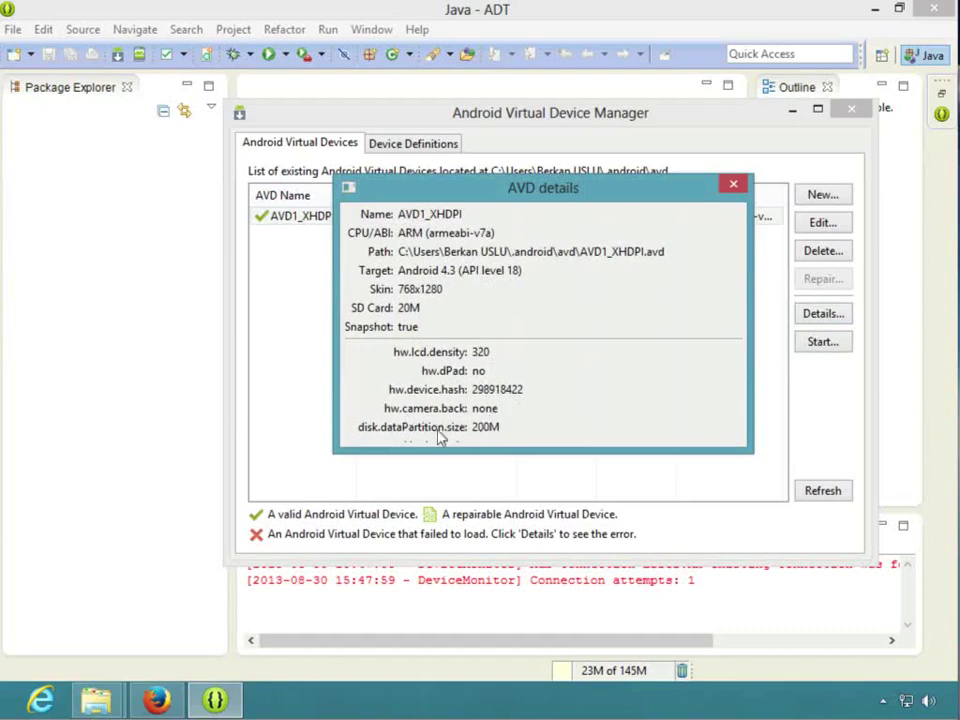
click(731, 187)
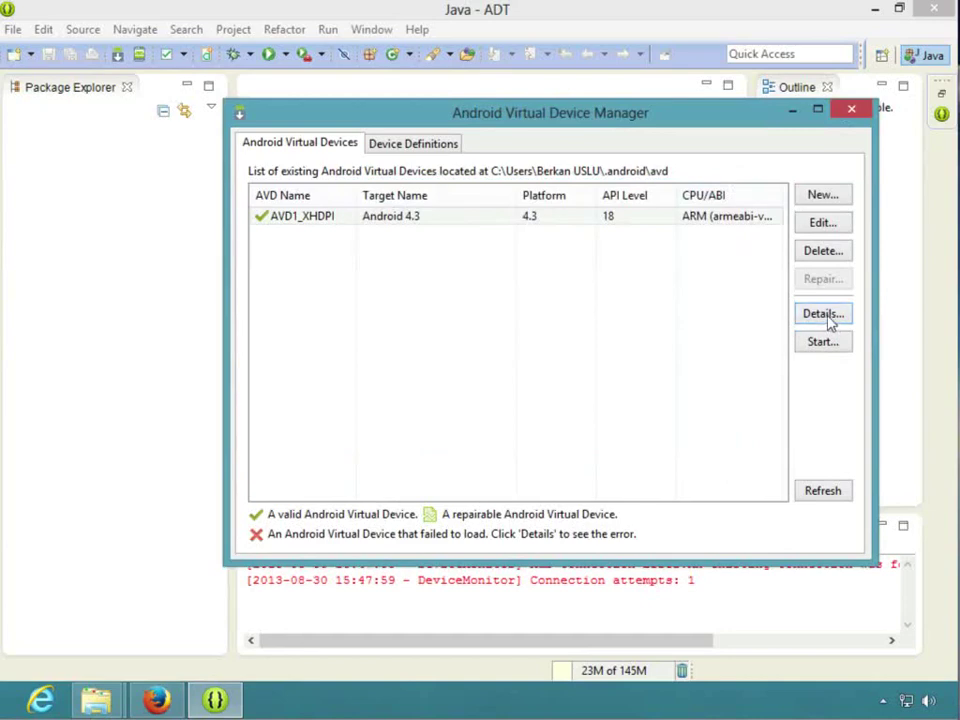
- Launch the AVD1_XHDPI virtual device at default scale, keeping user data, with Launch from snapshot and Save to snapshot enabled
click(810, 340)
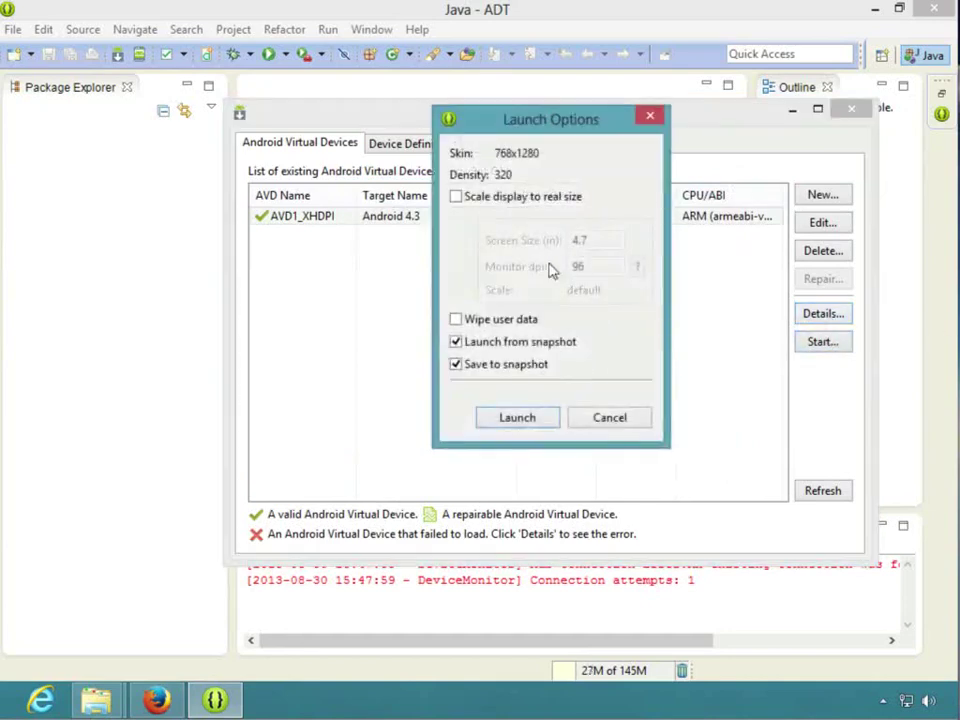
click(470, 198)
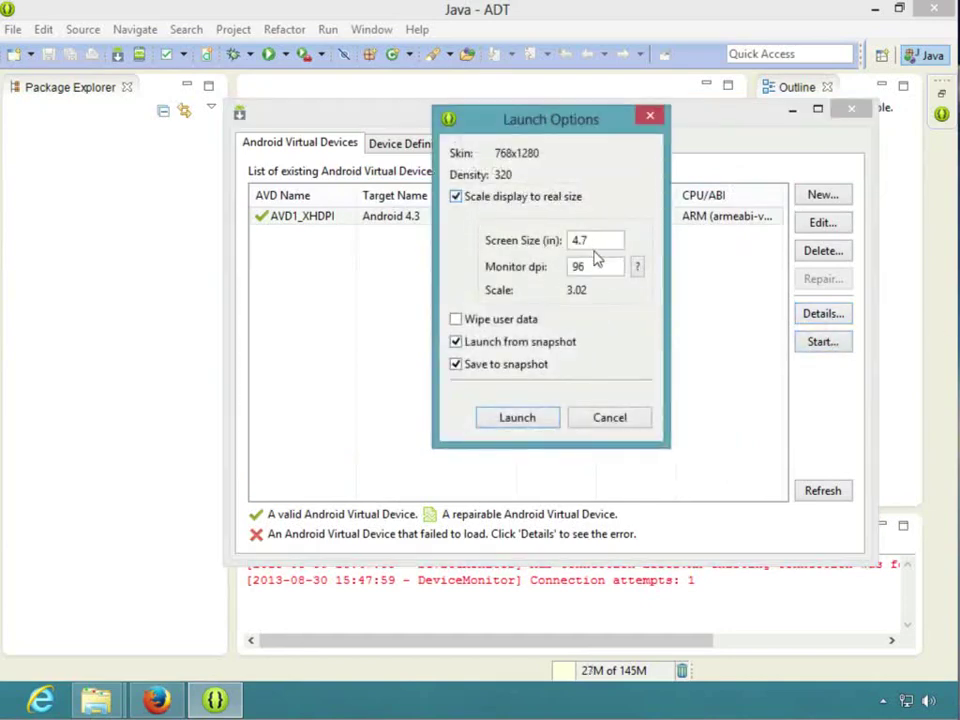
click(477, 200)
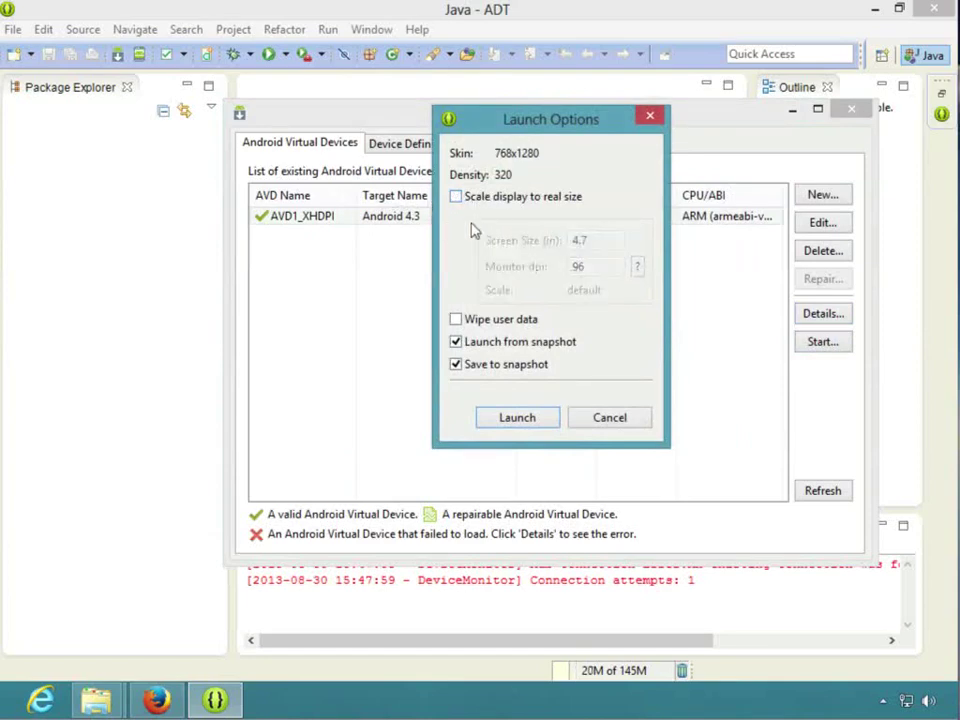
click(517, 328)
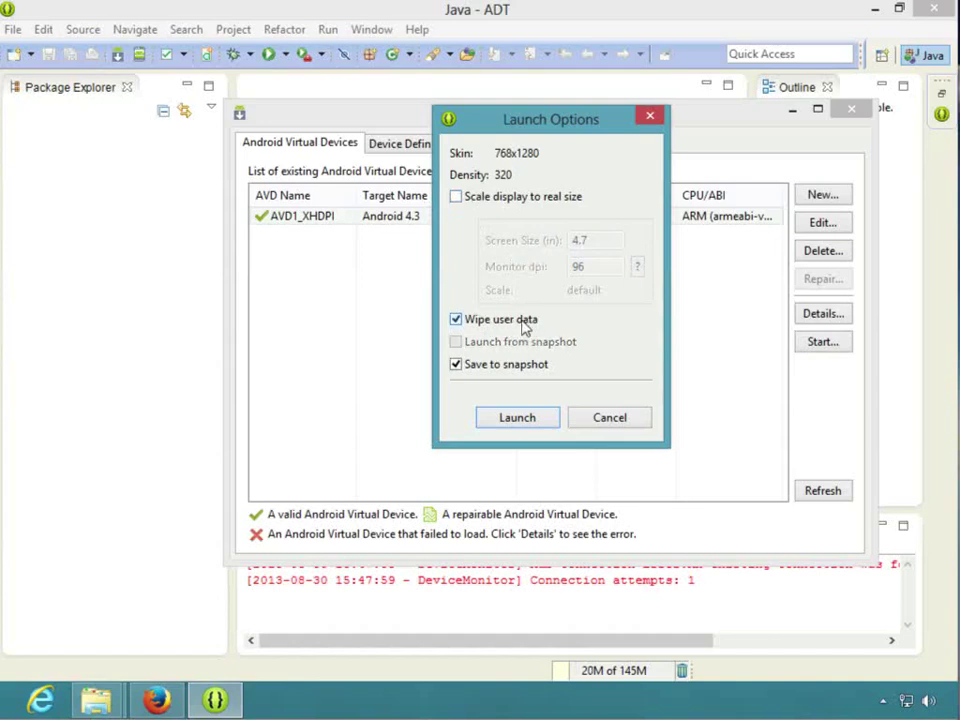
click(524, 327)
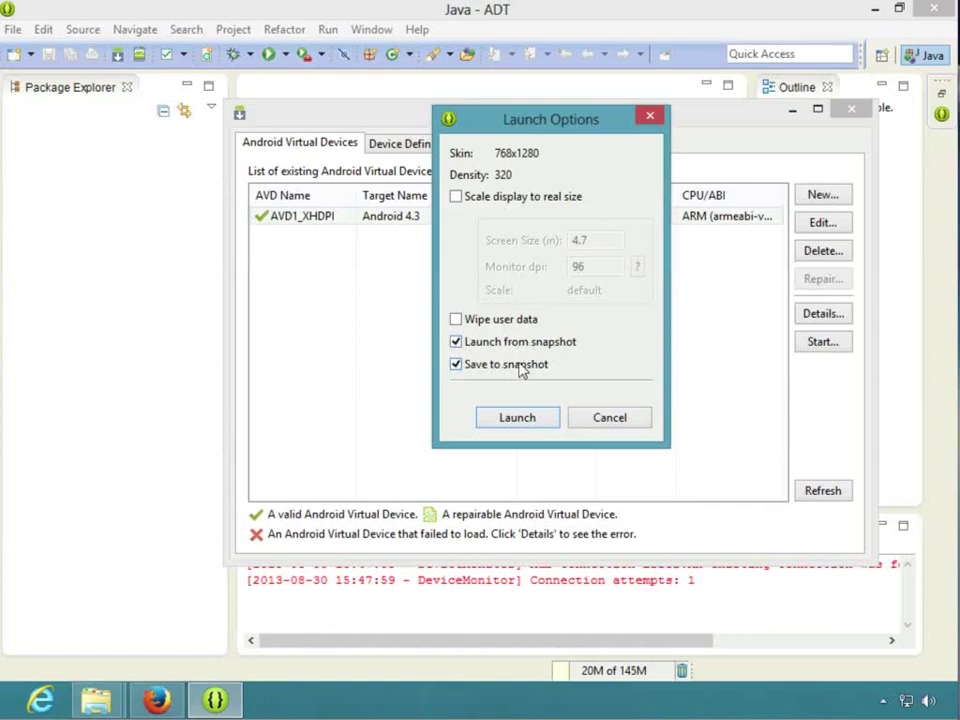
click(508, 421)
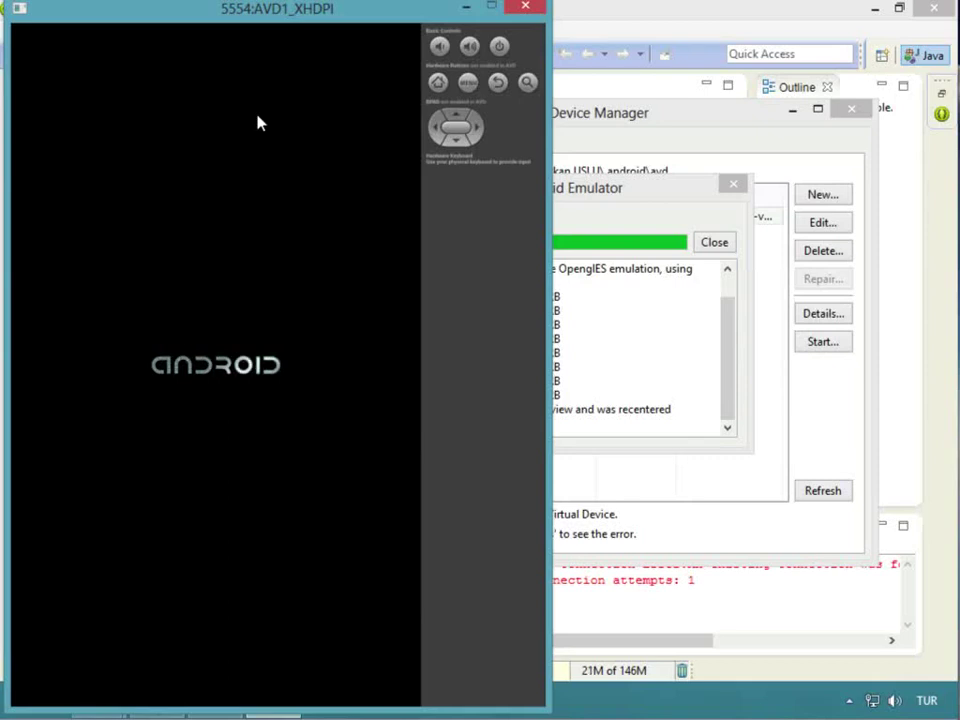
mouse_move(250, 20)
mouse_down()
mouse_move(293, 18)
mouse_move(245, 25)
mouse_up()
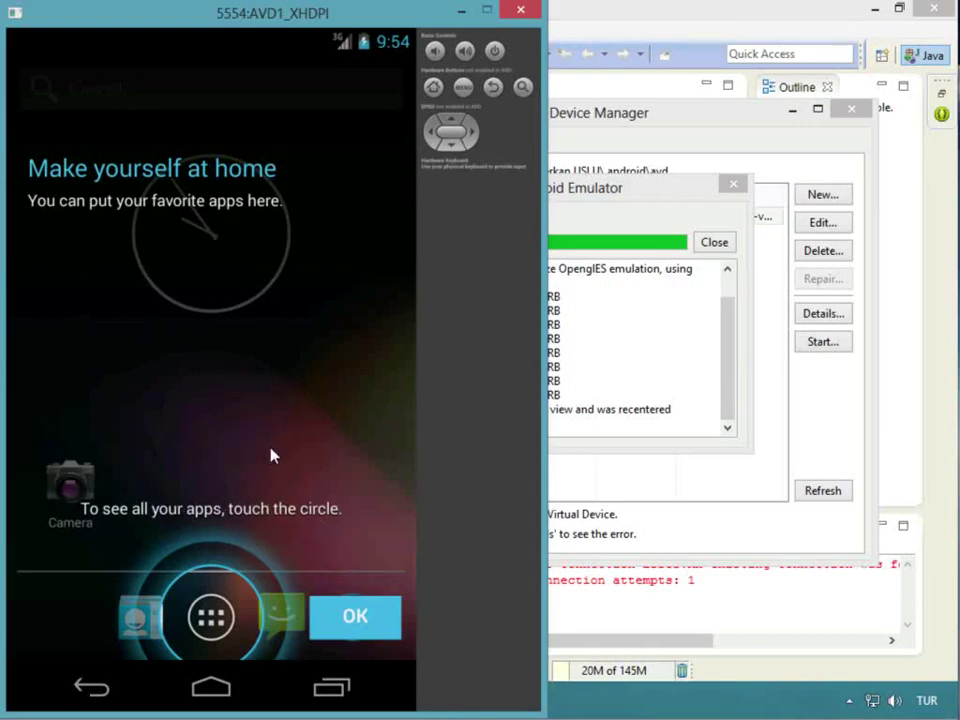
- Dismiss the emulator's home screen welcome hint, open the list of all apps and dismiss its hint about adding apps
click(354, 630)
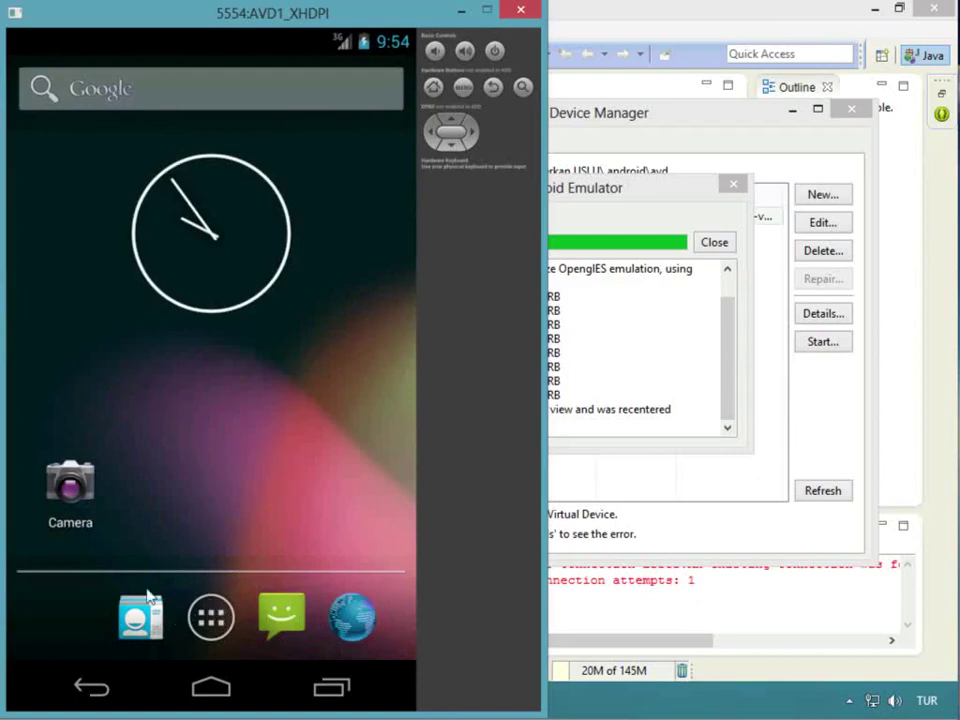
click(201, 626)
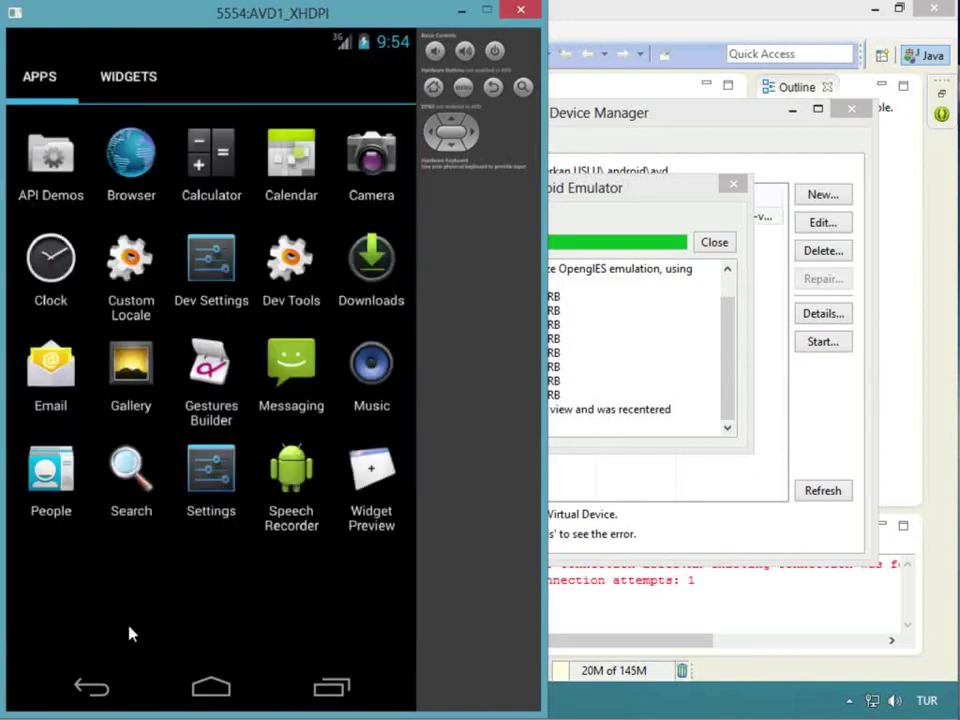
click(93, 689)
click(88, 687)
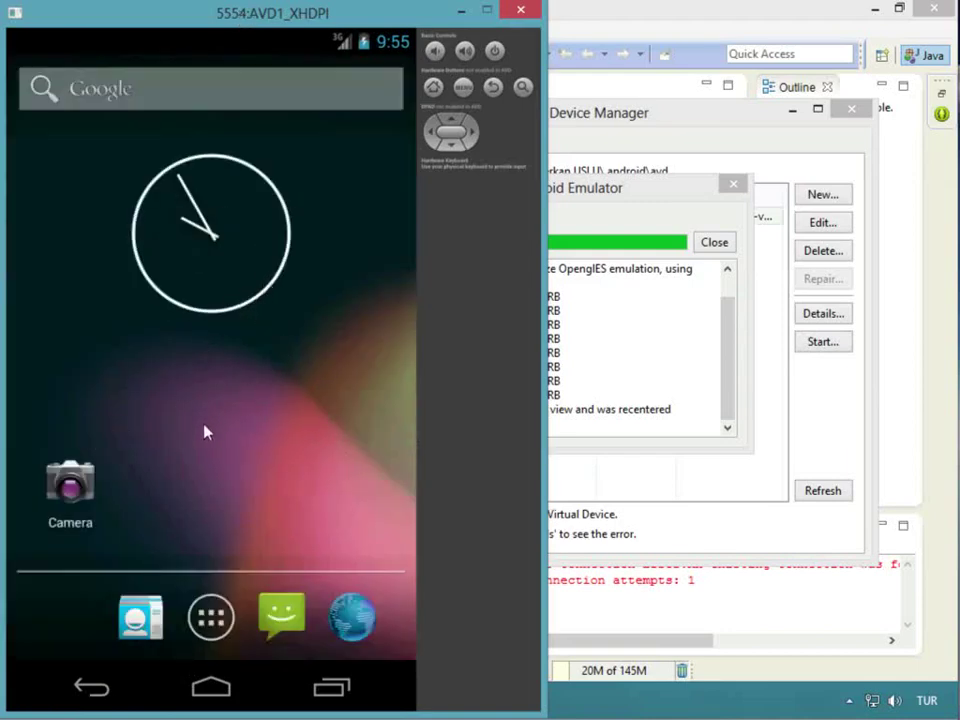
click(214, 618)
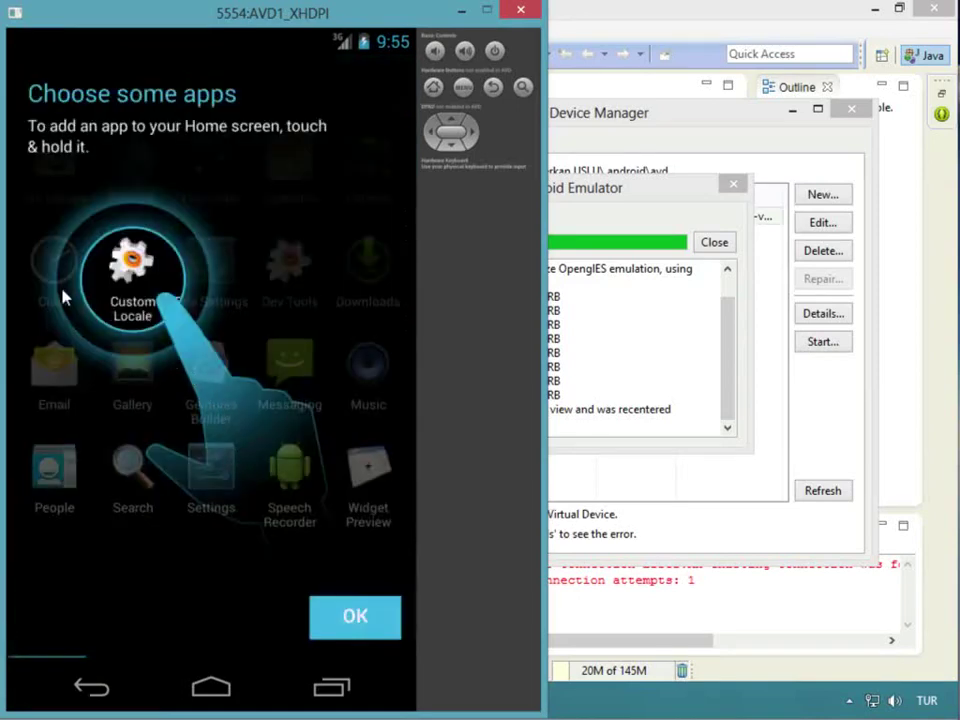
click(373, 628)
click(353, 617)
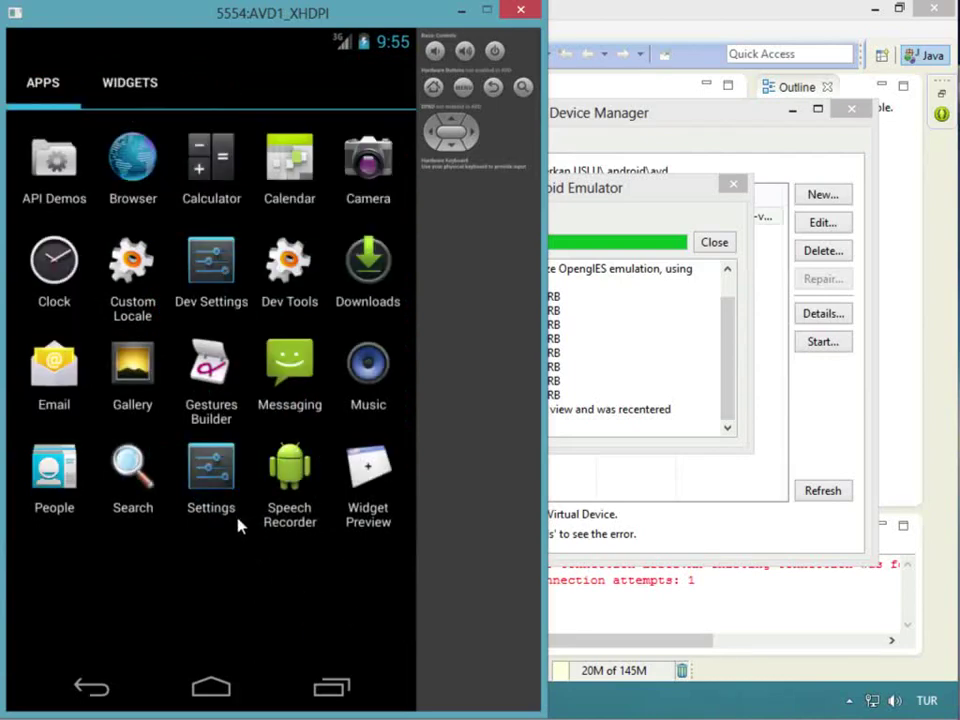
- Open the emulated phone's Settings, view the About phone information and return to the settings list
click(212, 474)
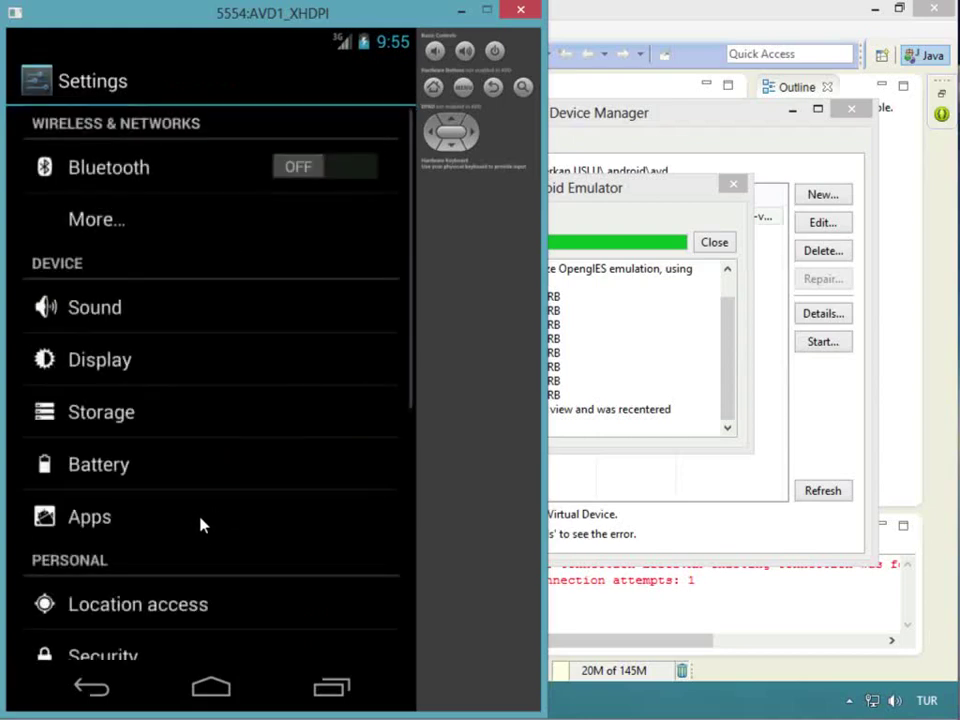
drag(197, 520, 189, 328)
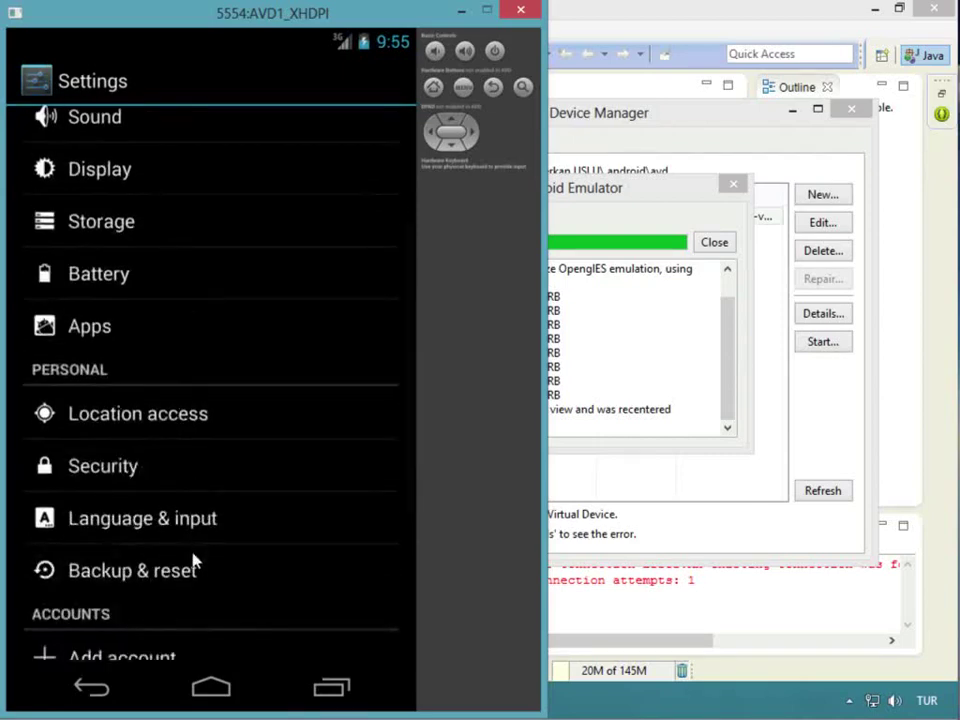
drag(193, 530, 208, 405)
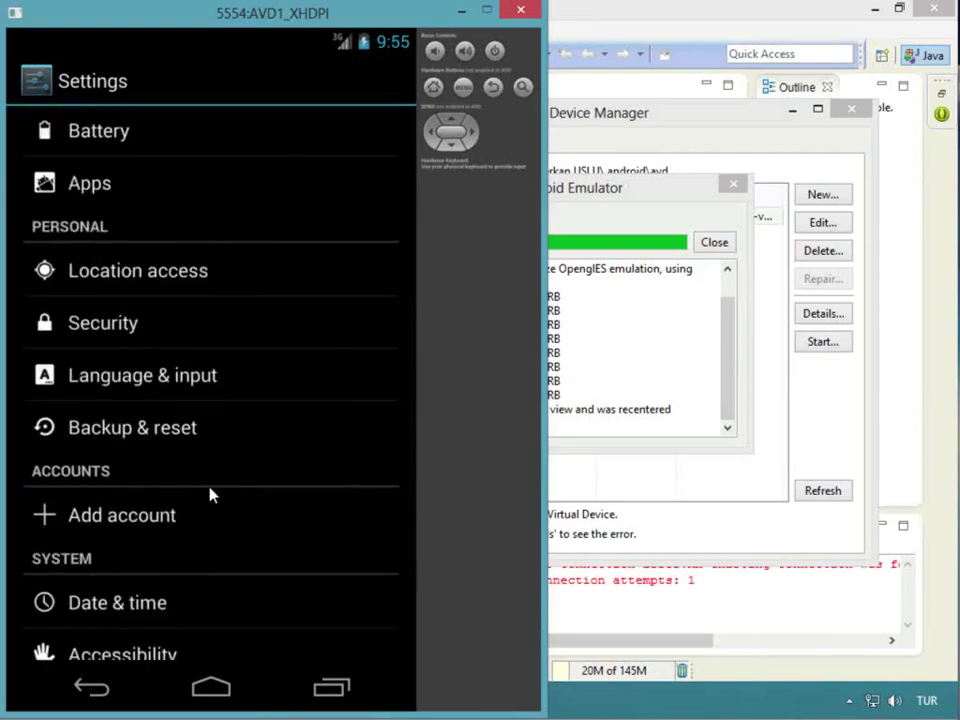
drag(210, 493, 207, 352)
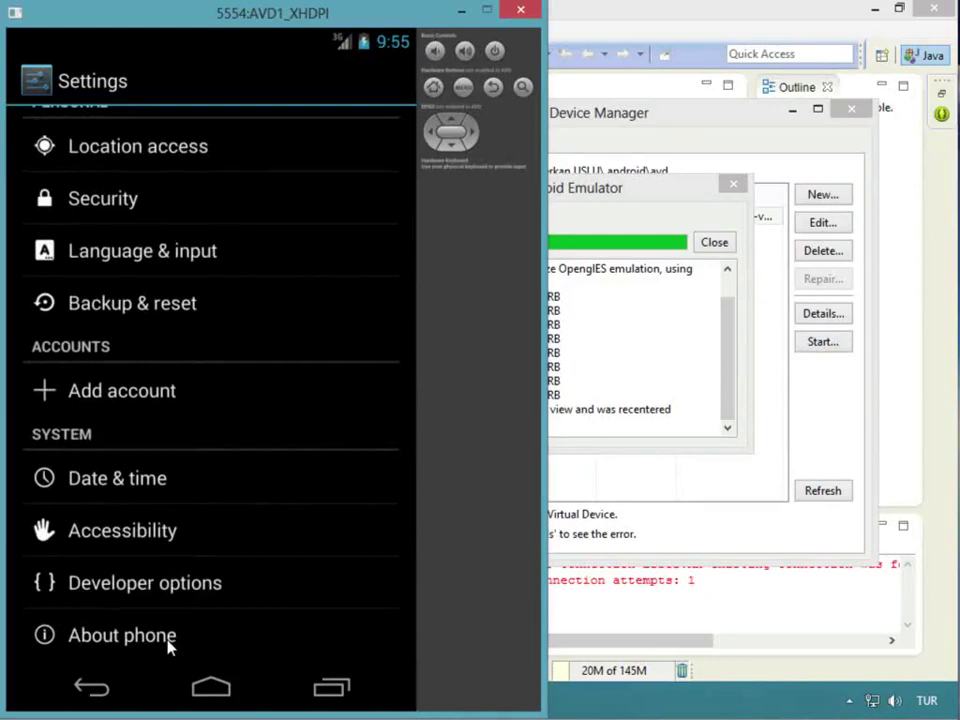
click(178, 640)
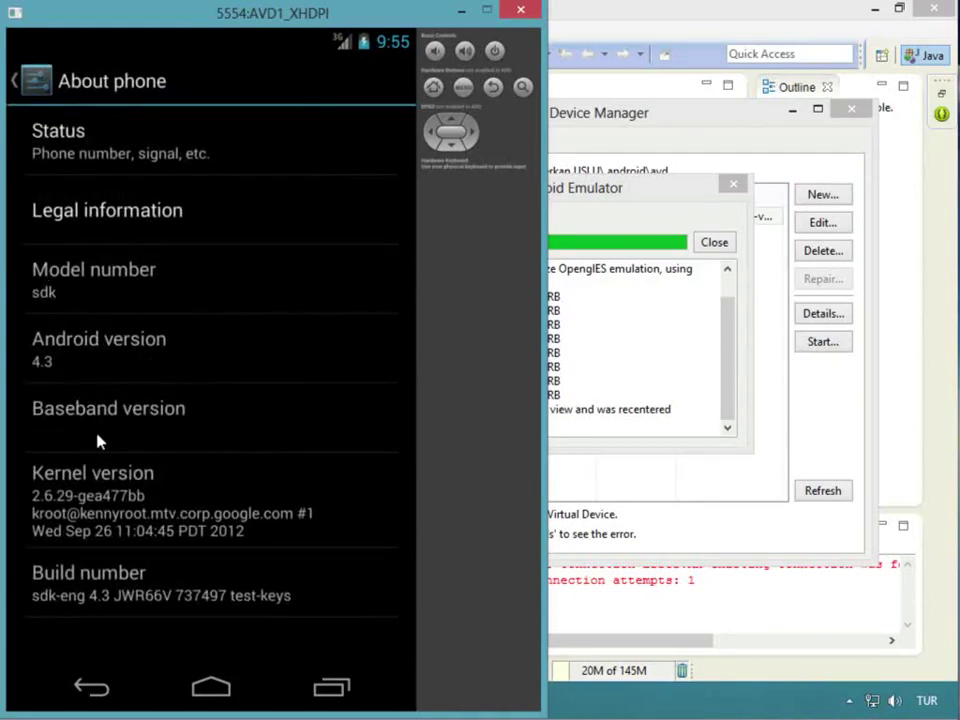
click(92, 685)
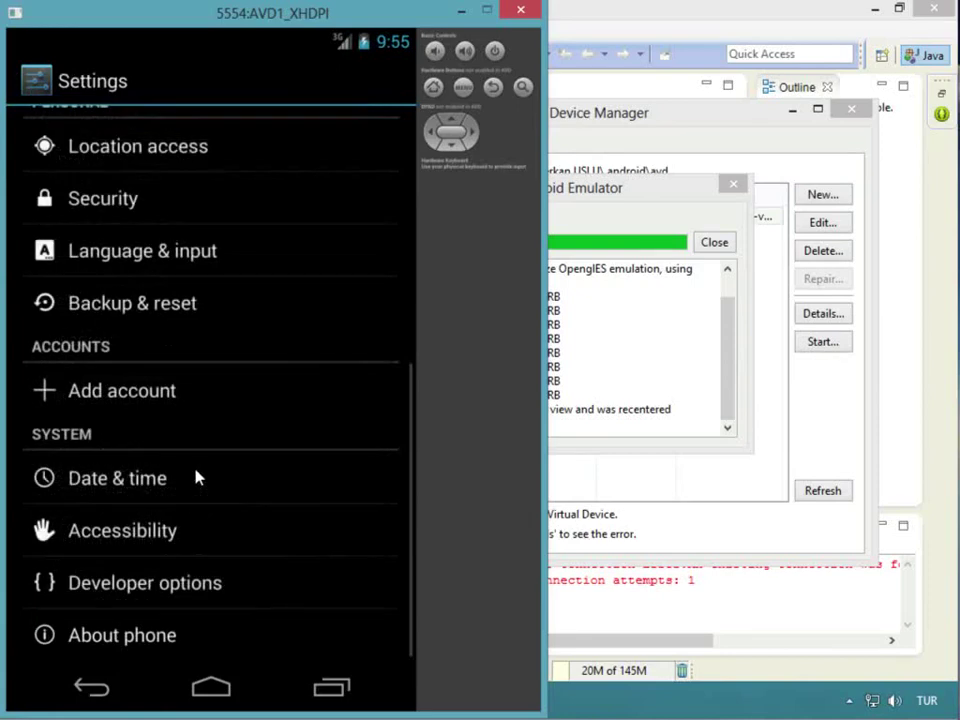
- Enable Power menu bug reports and USB debugging in the emulated phone's Developer options, allowing USB debugging
click(201, 589)
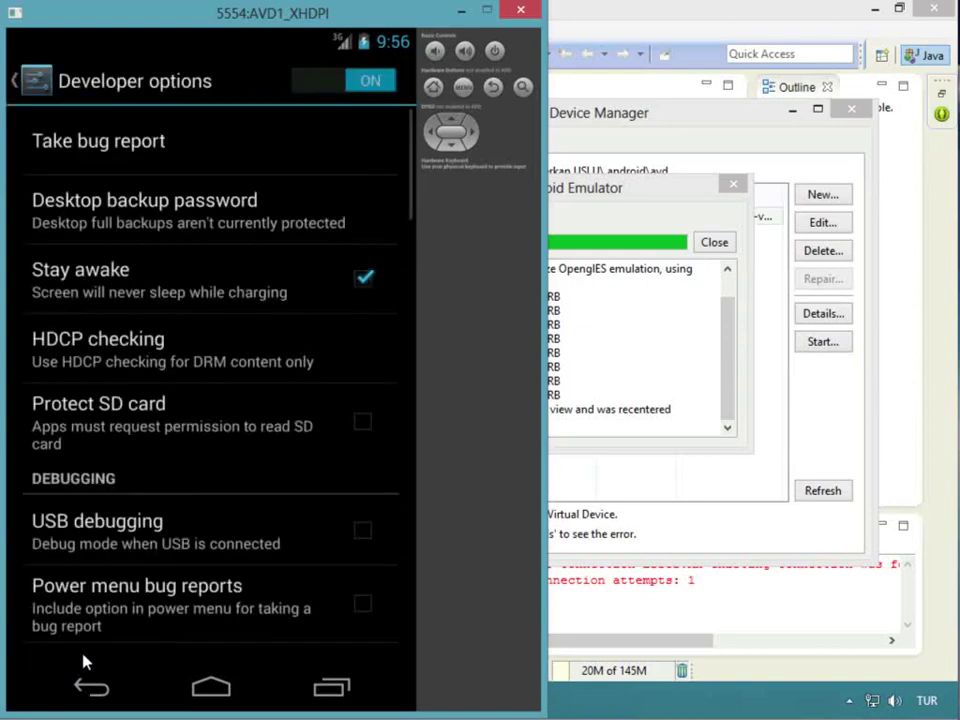
click(75, 638)
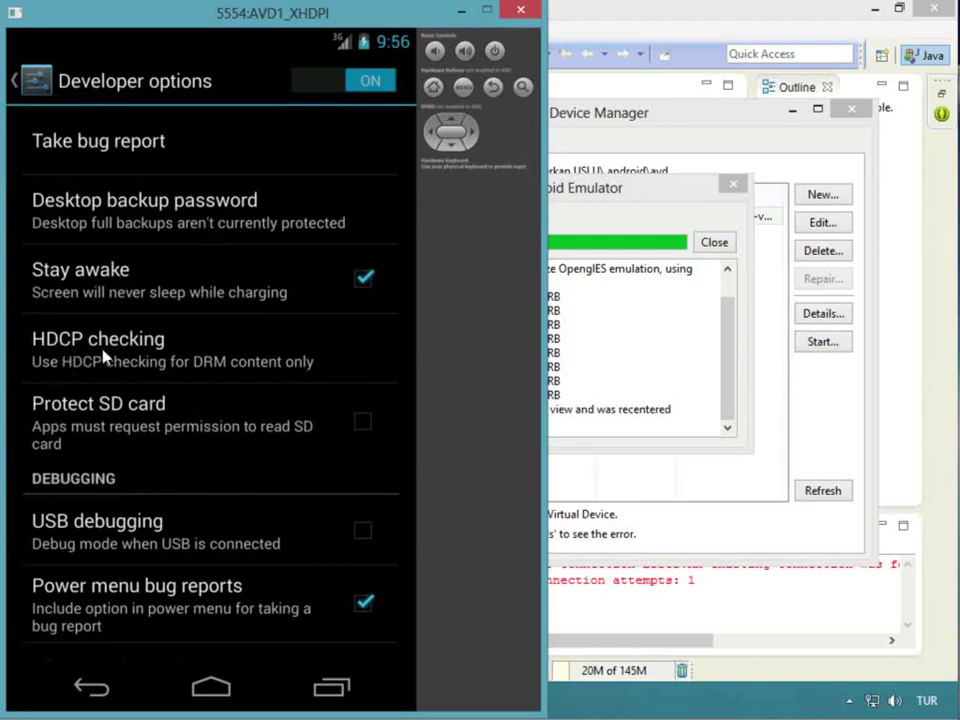
scroll(151, 295, down, 2)
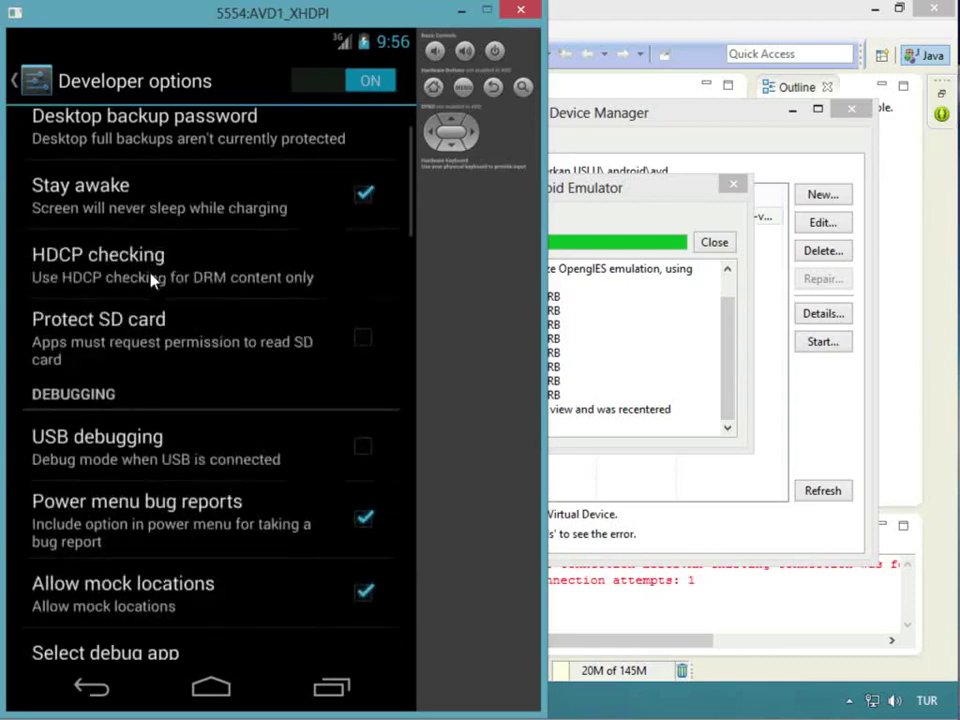
scroll(155, 300, down, 3)
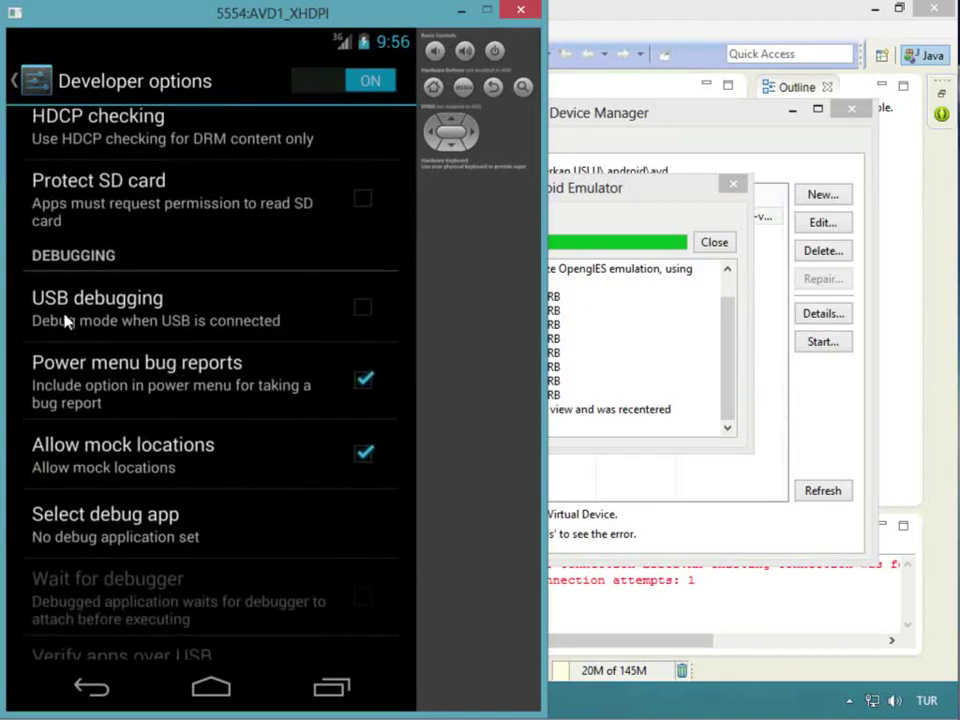
click(324, 311)
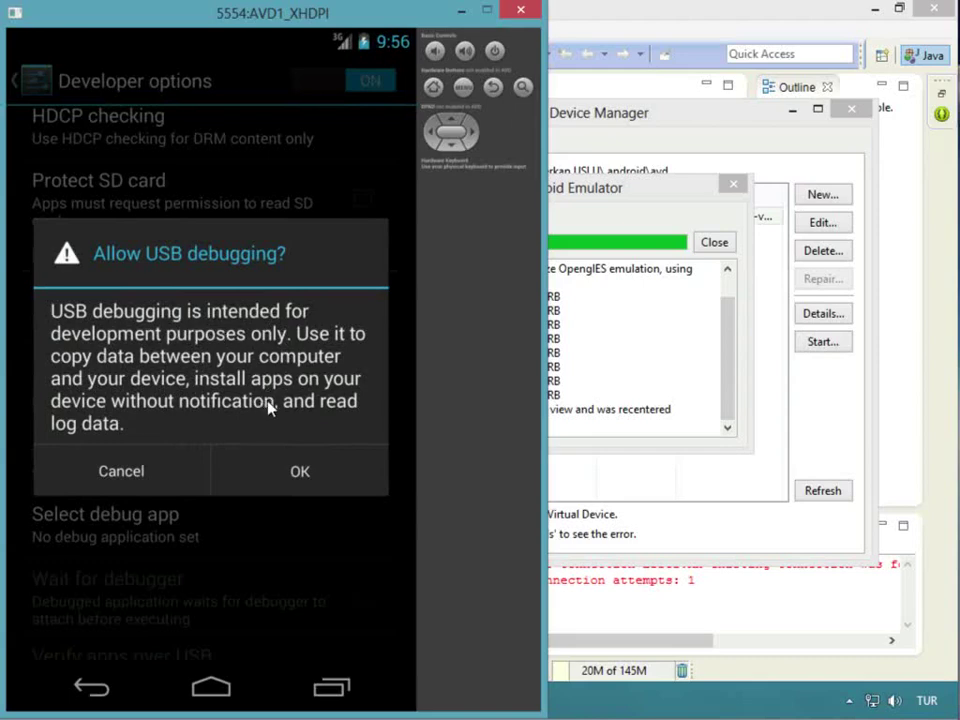
click(296, 476)
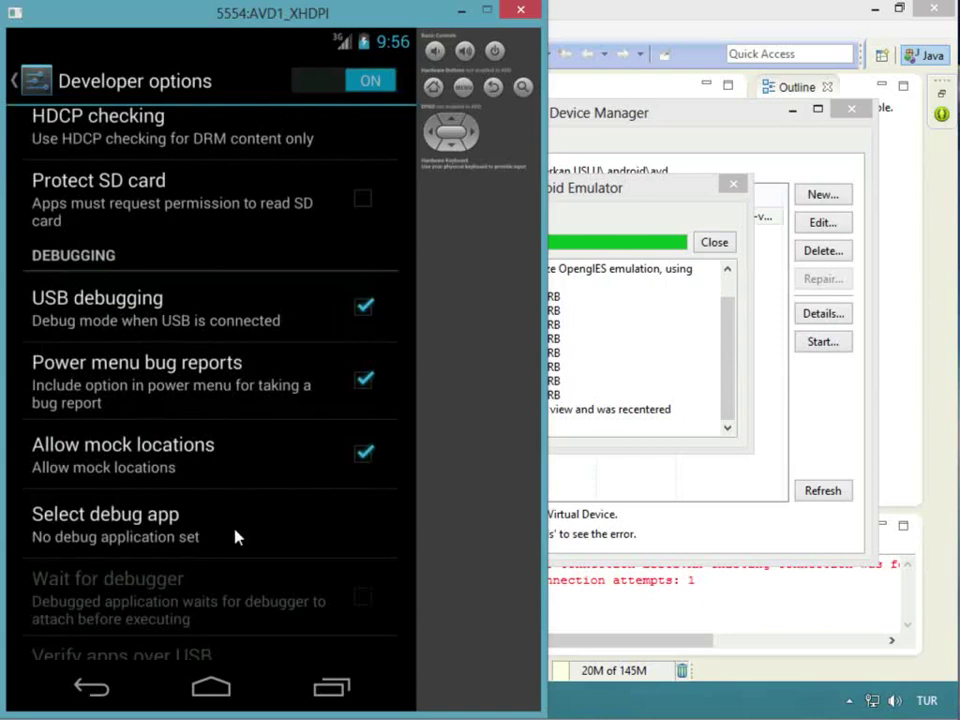
- Look through the input, drawing and hardware accelerated rendering settings in Developer options, and return to the main settings list
drag(238, 537, 229, 315)
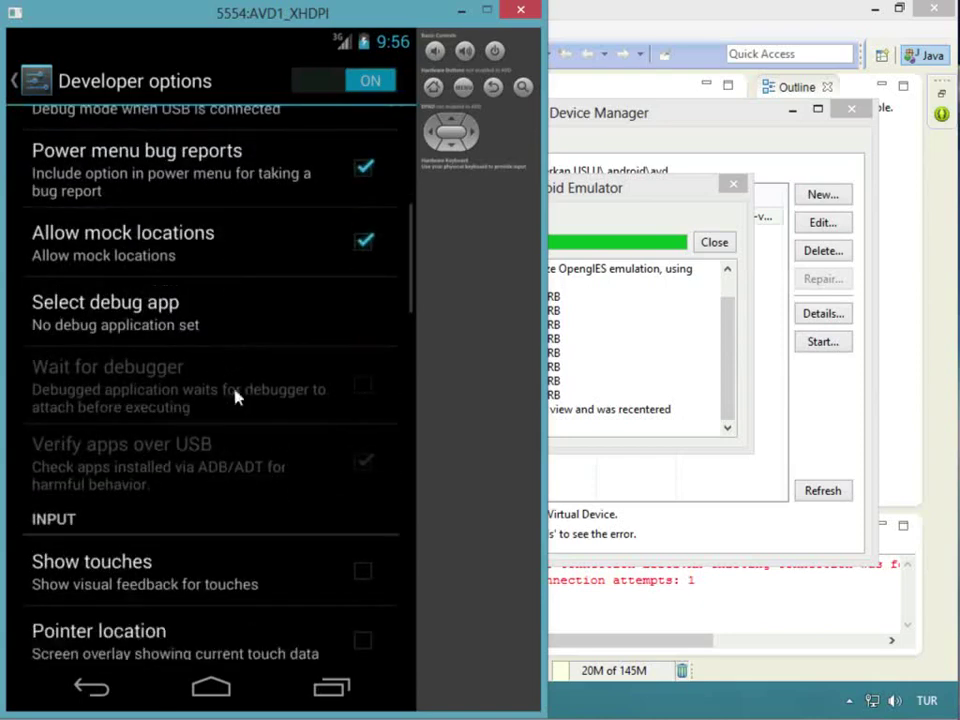
drag(223, 536, 219, 381)
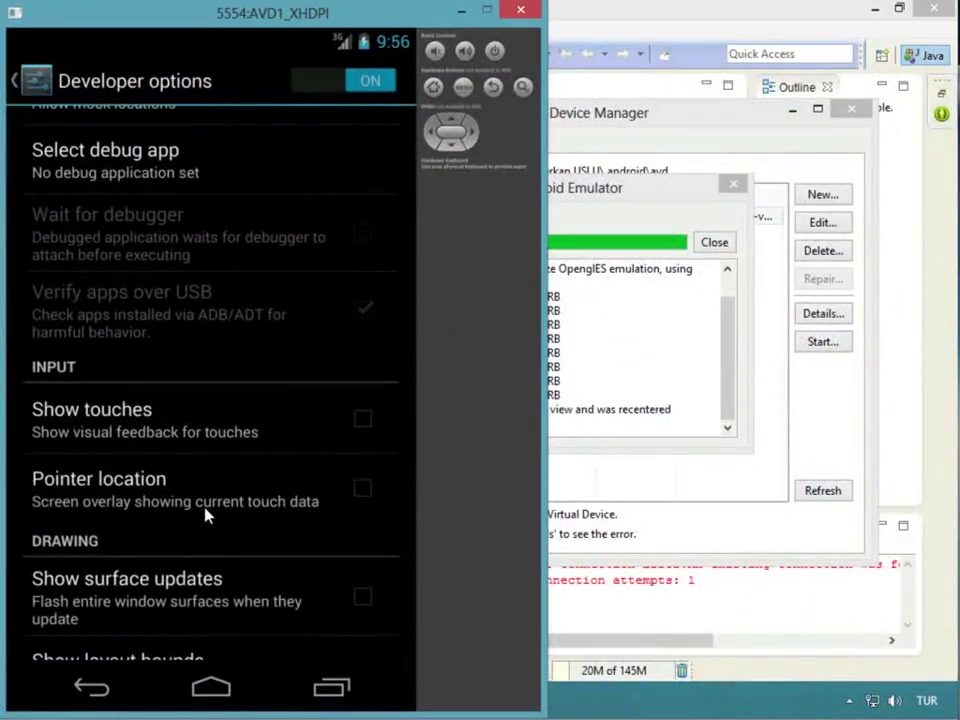
drag(180, 452, 163, 326)
scroll(172, 490, down, 1)
drag(184, 508, 178, 362)
drag(195, 522, 189, 405)
drag(200, 460, 182, 377)
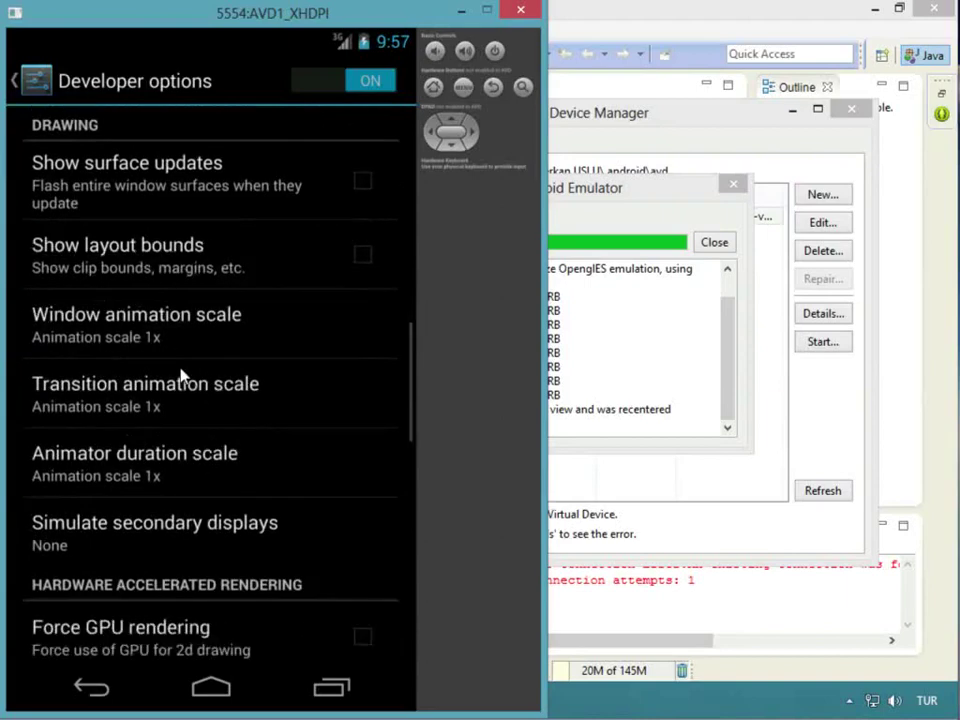
drag(228, 550, 165, 327)
drag(230, 500, 164, 320)
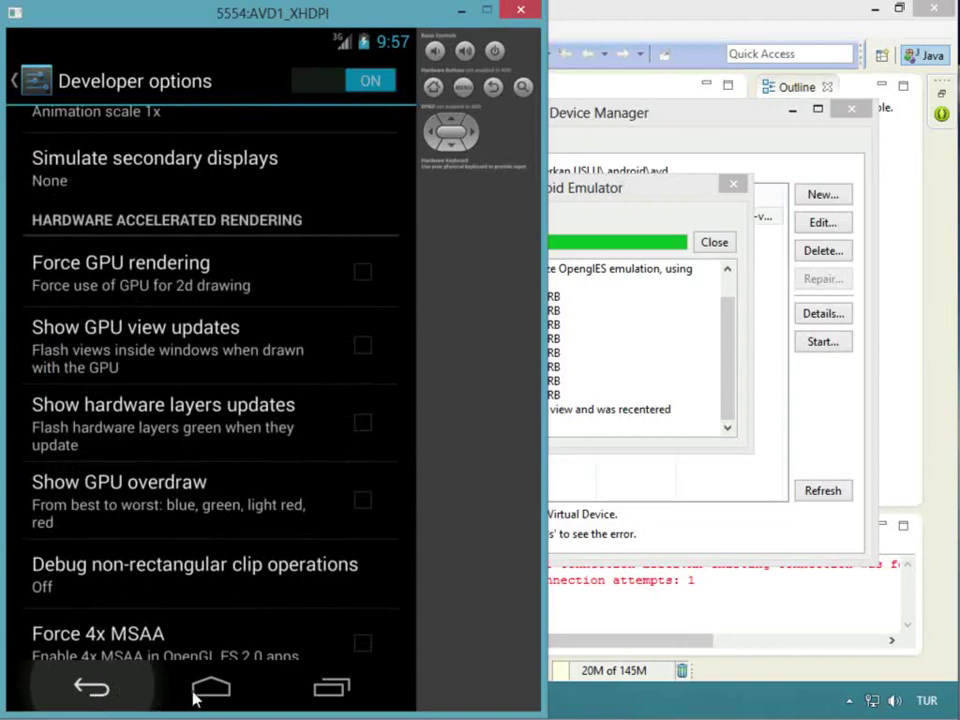
click(104, 697)
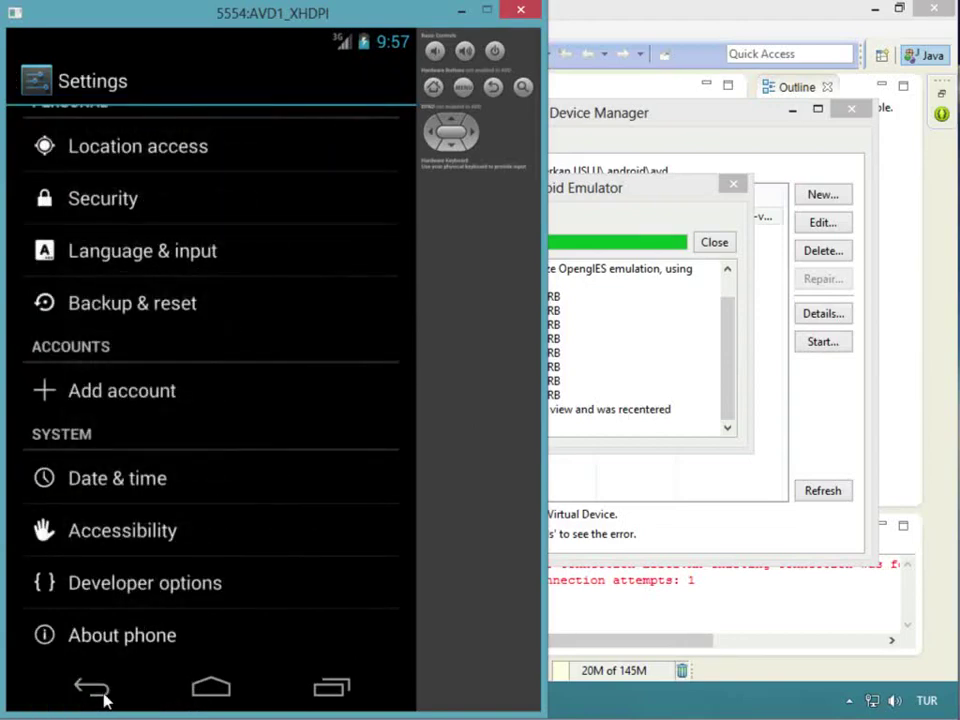
click(112, 698)
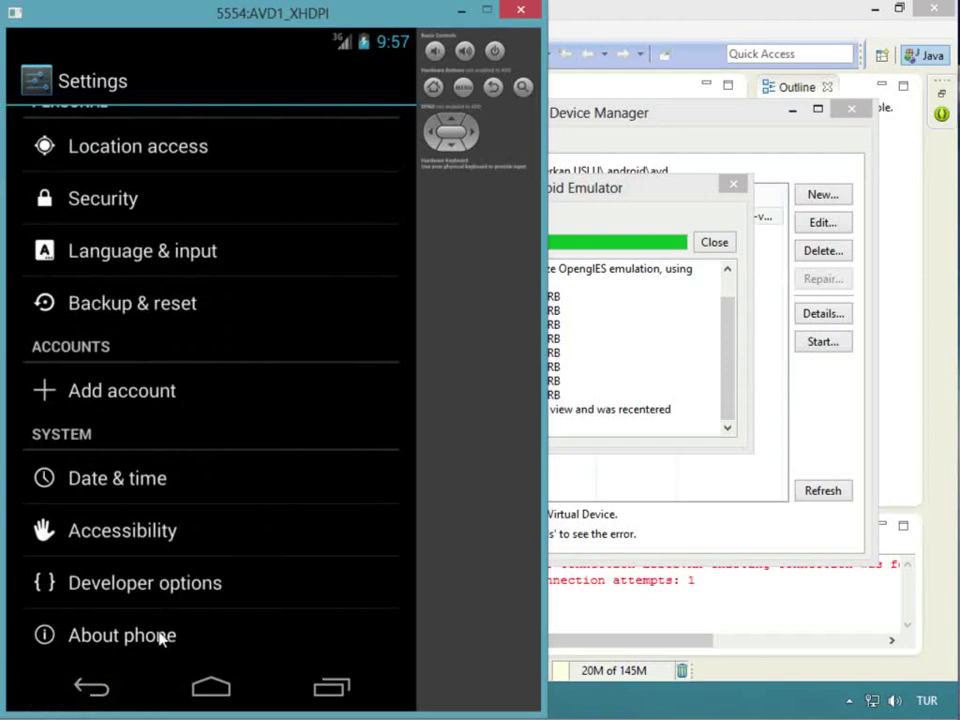